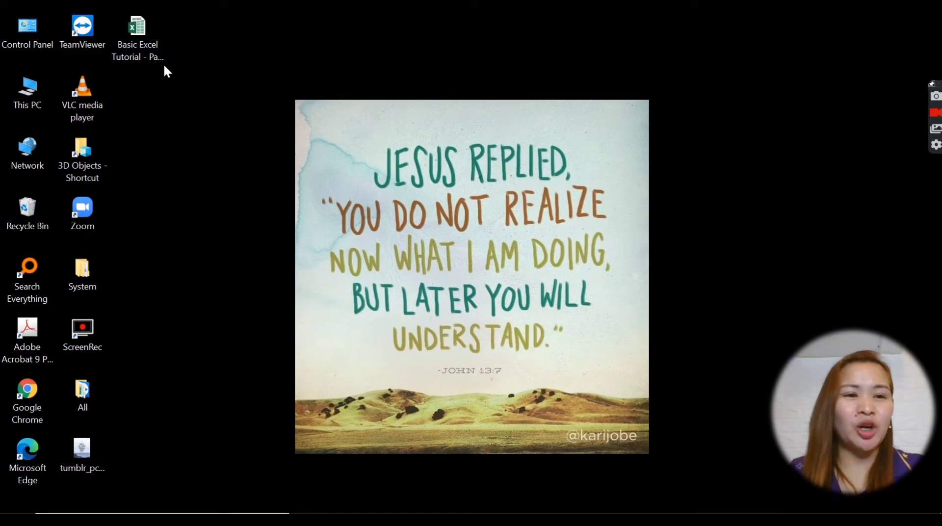
Open the Basic Excel Tutorial - Part 1 workbook from the desktop and deselect the sales table
double_click(141, 43)
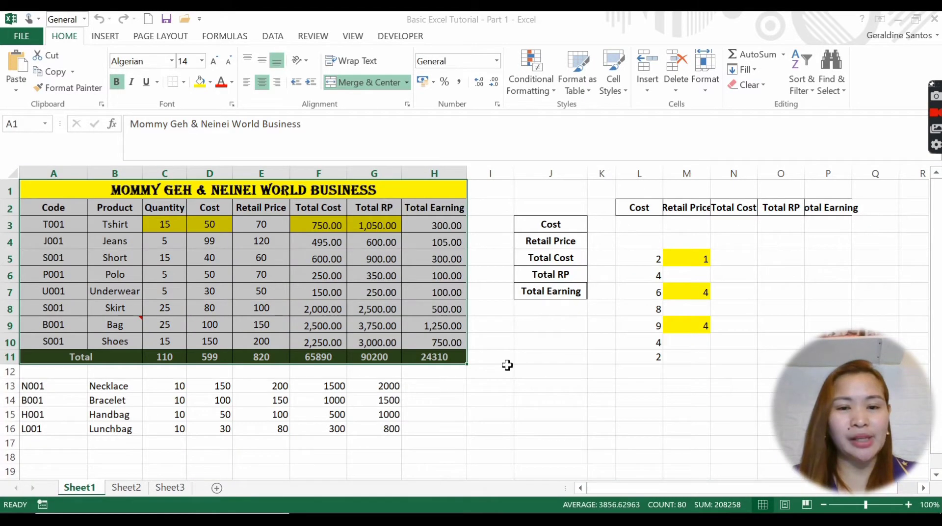
left_click(519, 368)
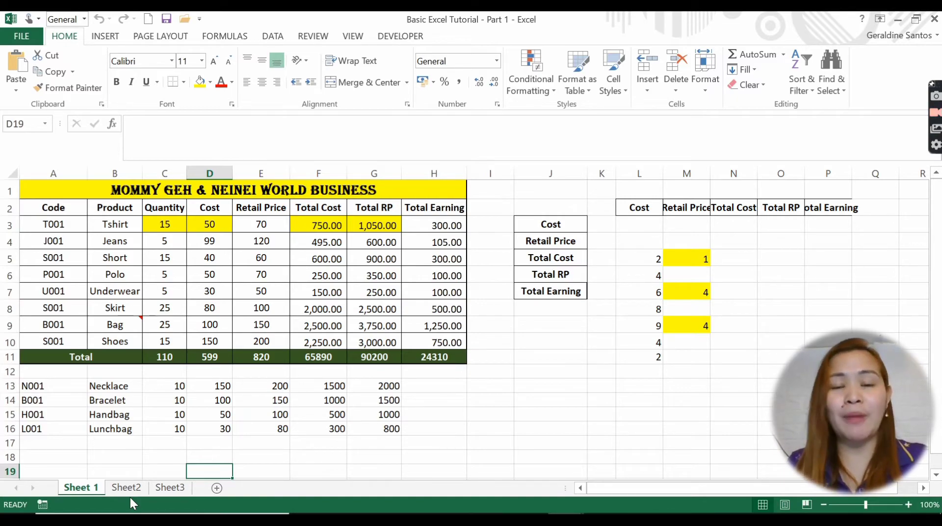
Insert a blank worksheet, Sheet8, before Sheet 1, then return to the Sheet 1 sales table
right_click(92, 488)
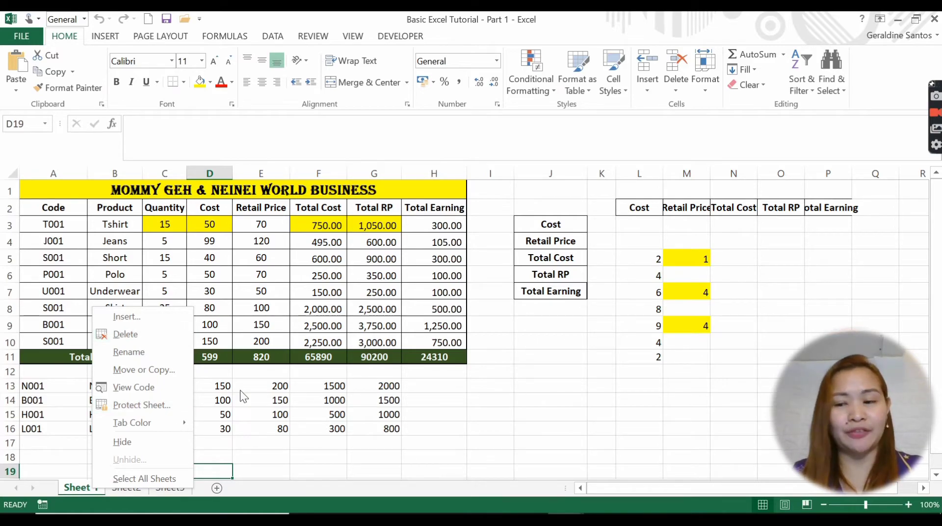
left_click(149, 317)
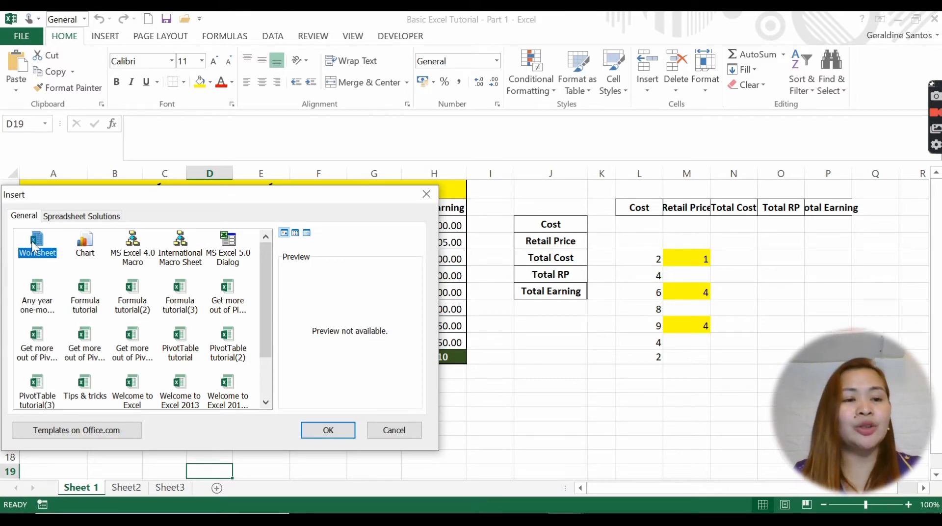
left_click(339, 434)
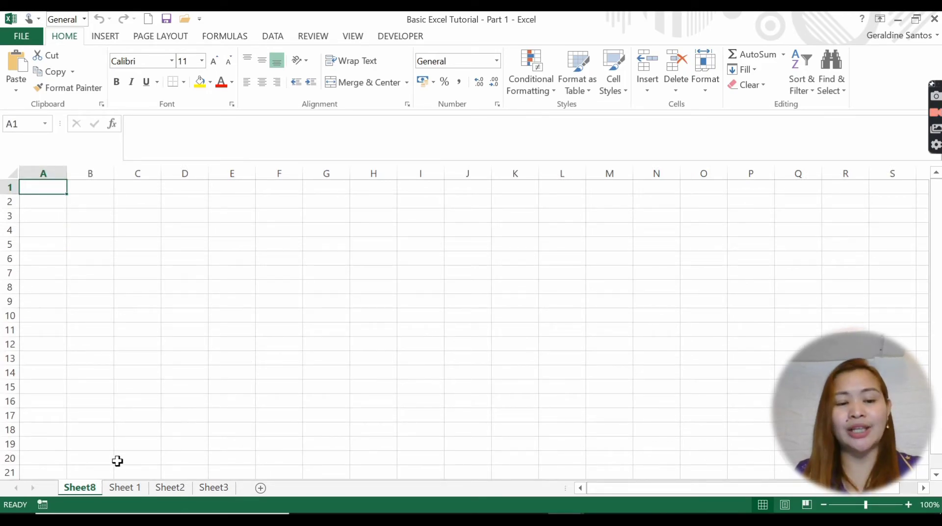
left_click(123, 488)
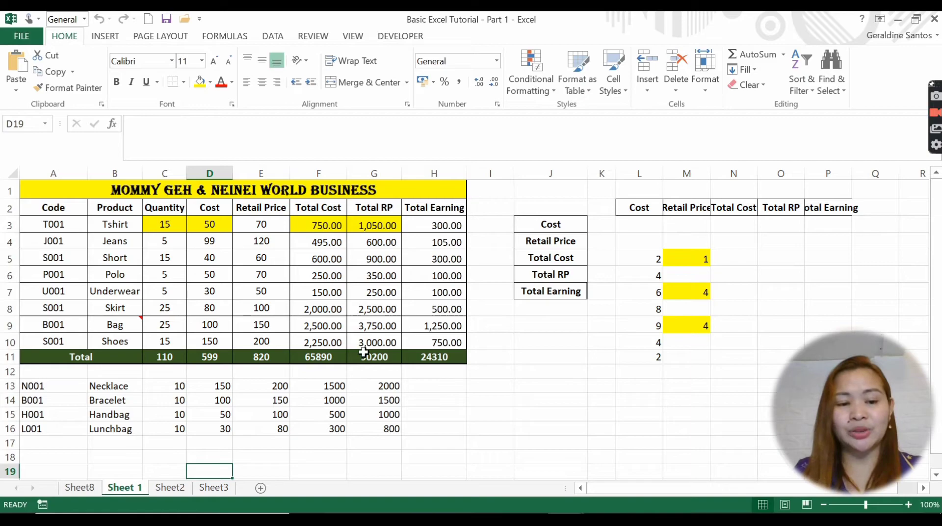
left_click(81, 488)
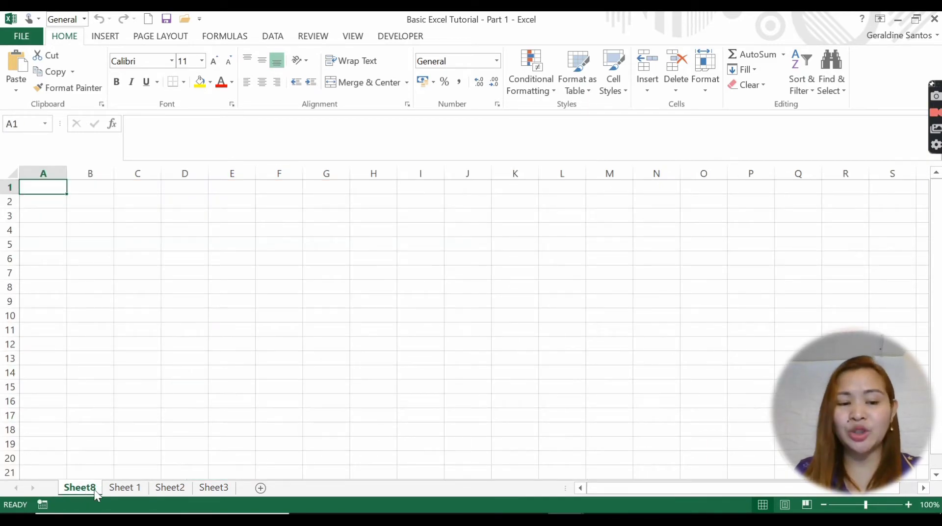
left_click(123, 488)
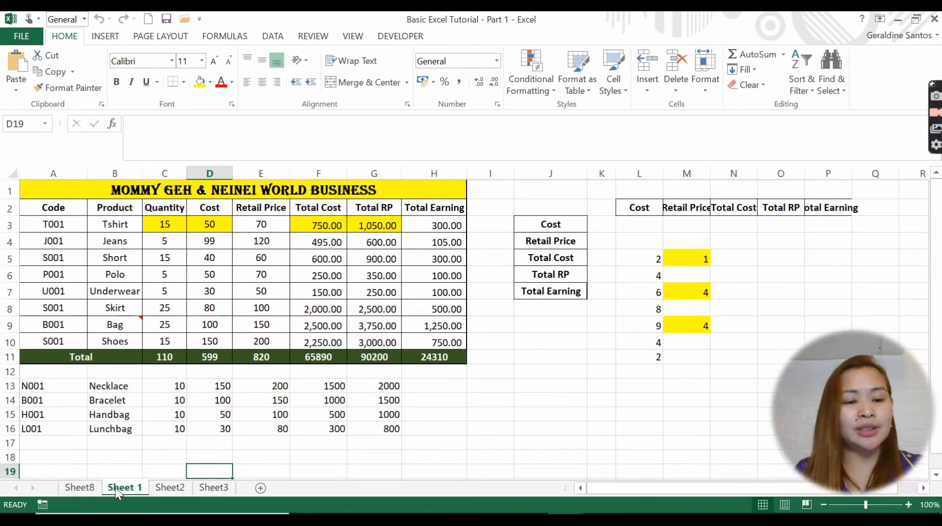
right_click(115, 488)
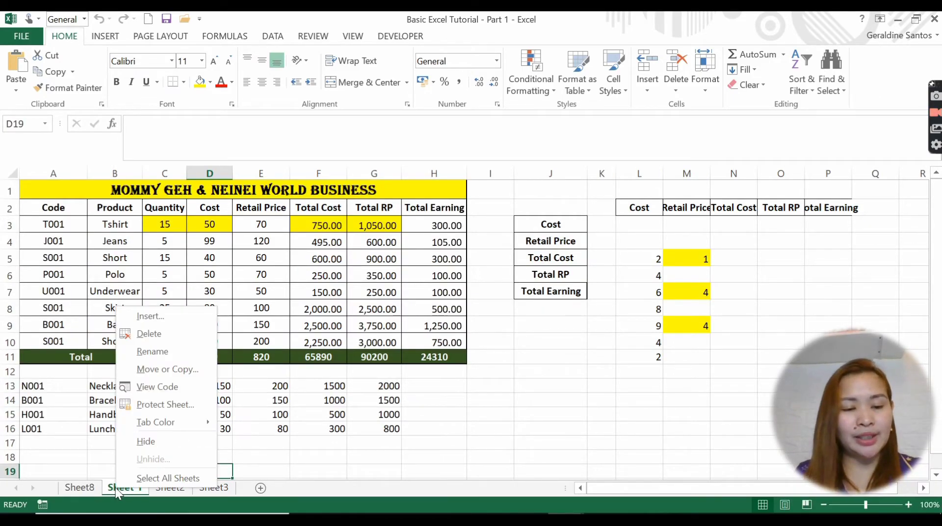
left_click(174, 323)
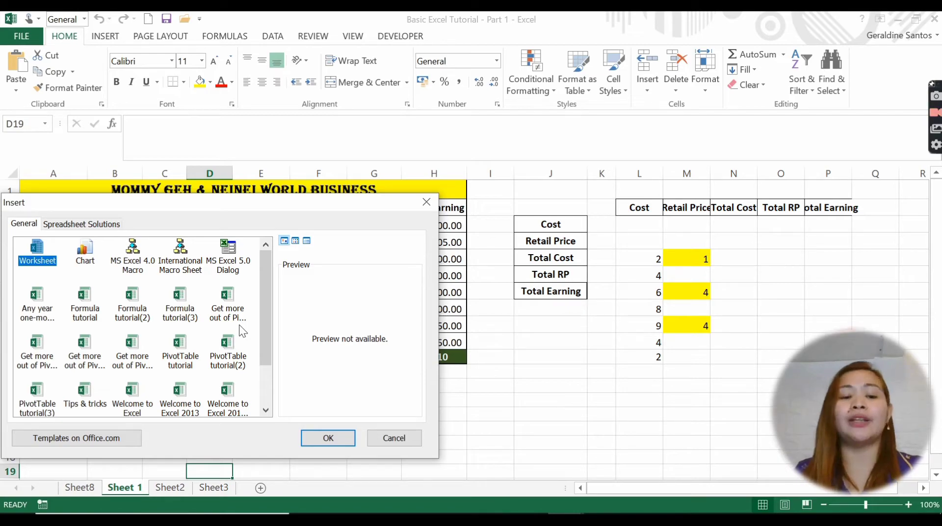
left_click(424, 209)
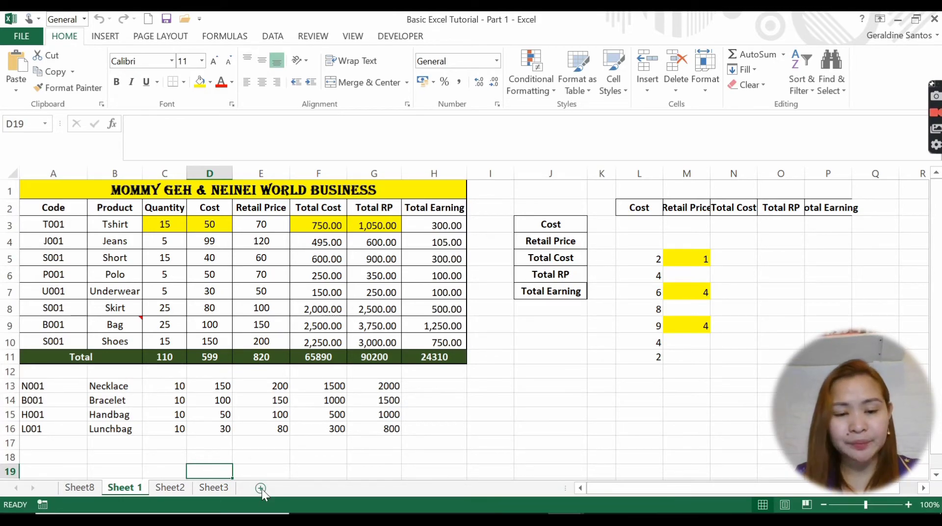
Add seven blank sheets, Sheet9 through Sheet15, with the New sheet button, ending on Sheet15
left_click(260, 488)
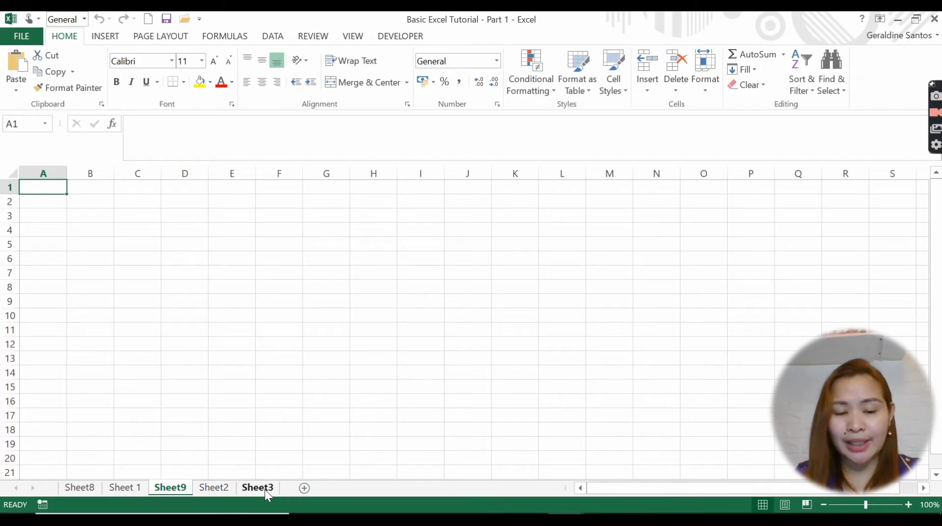
left_click(265, 490)
left_click(304, 489)
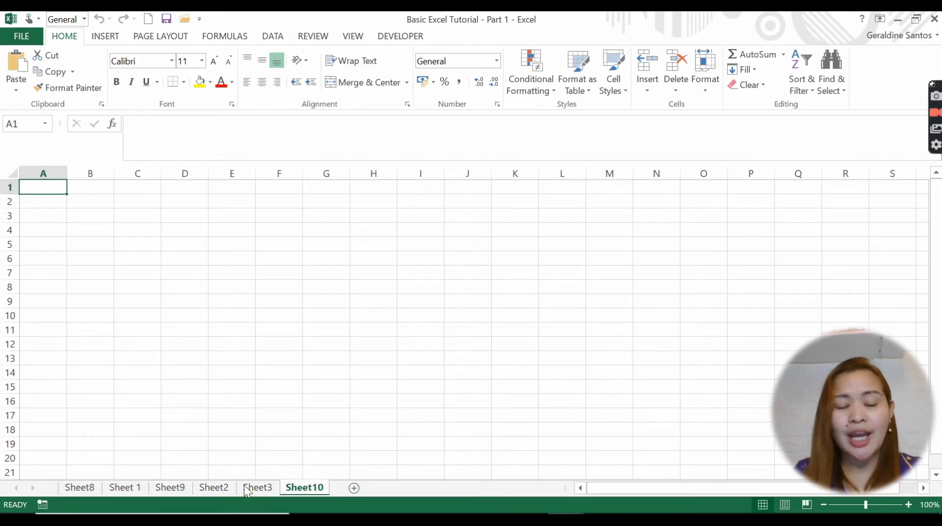
left_click(139, 489)
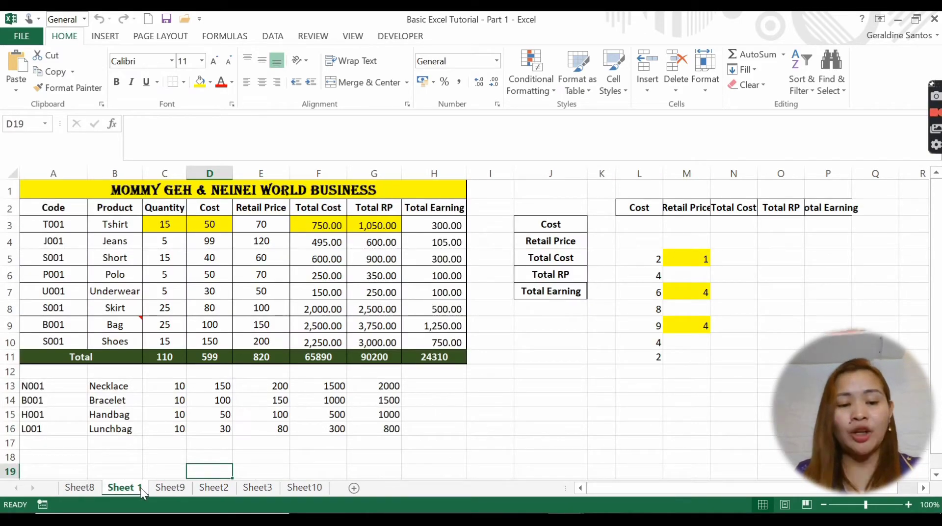
left_click(355, 487)
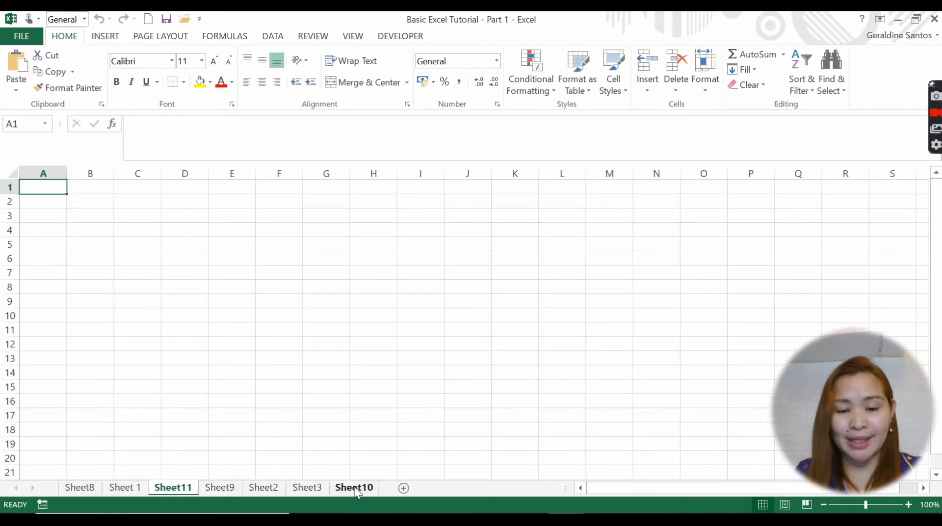
left_click(123, 493)
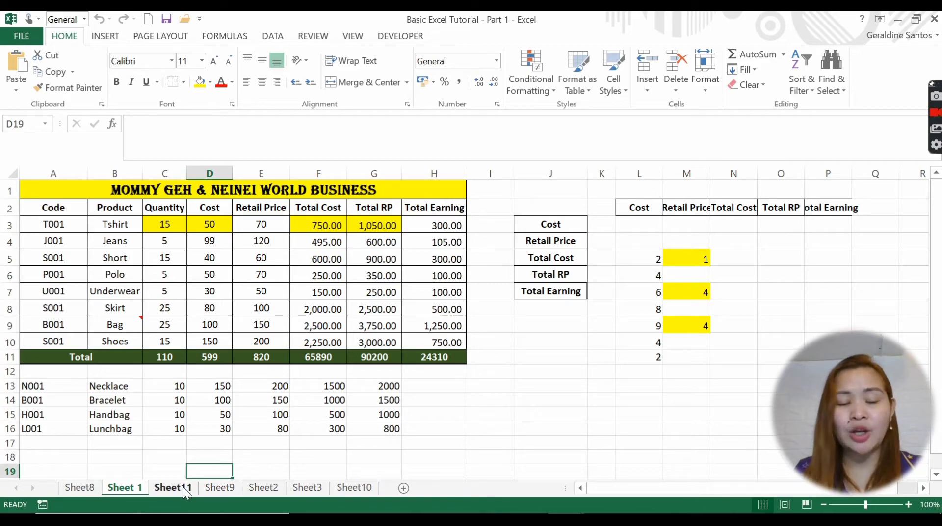
left_click(357, 488)
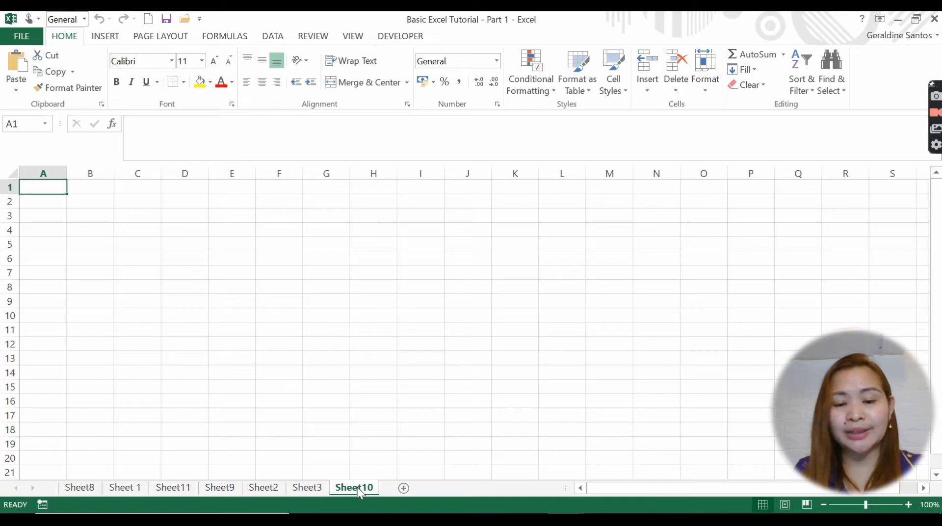
left_click(404, 488)
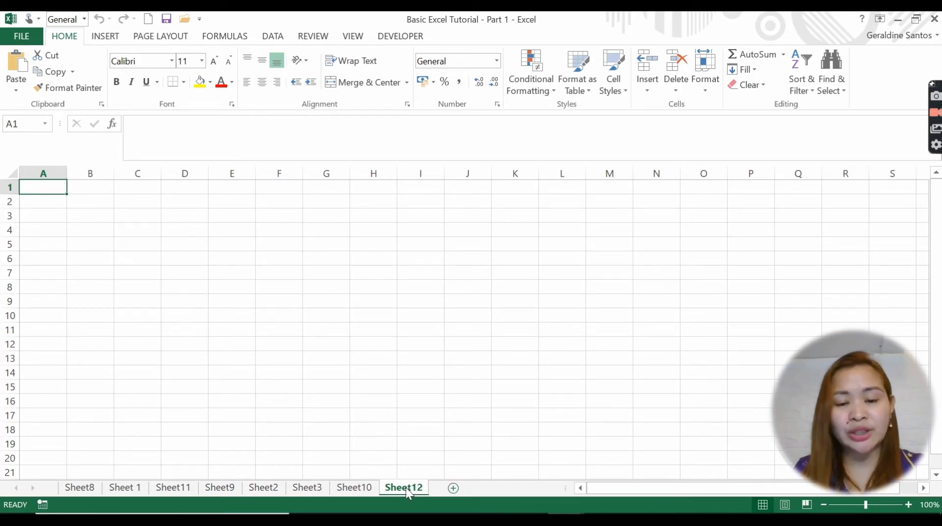
left_click(451, 488)
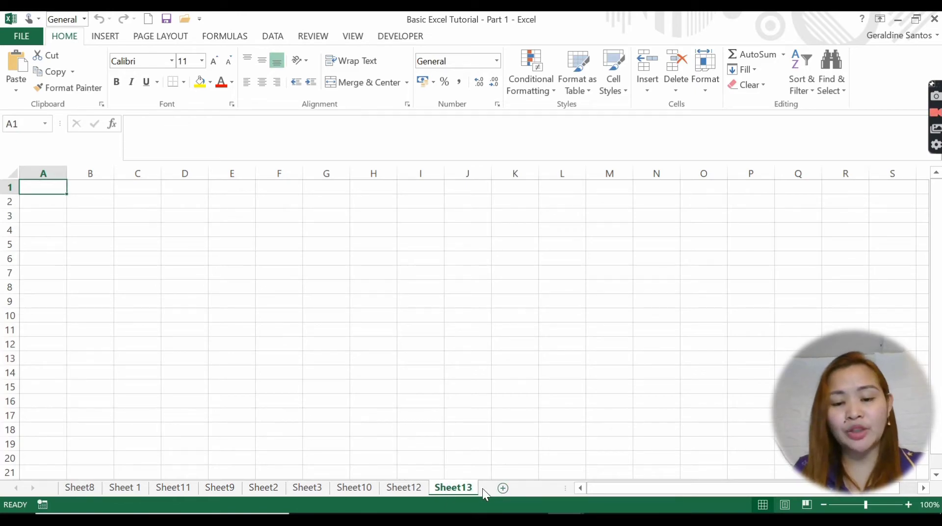
left_click(502, 488)
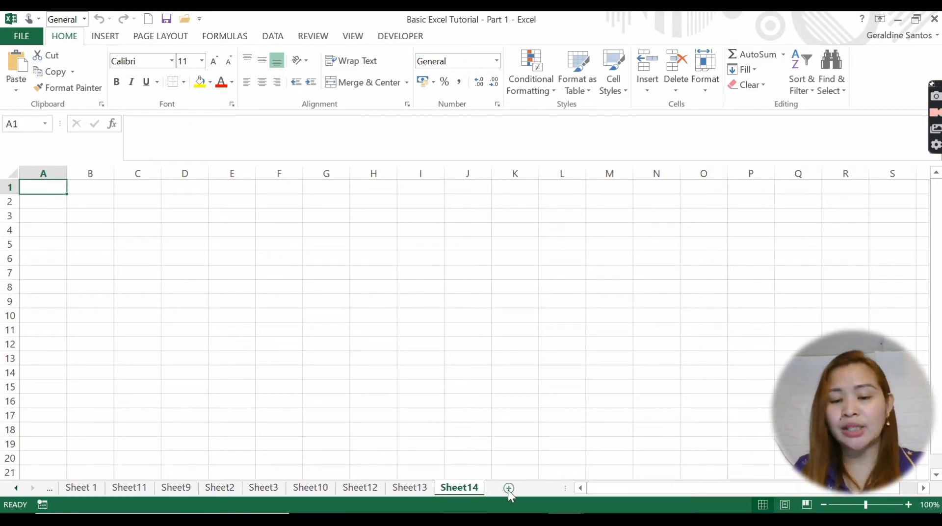
left_click(508, 488)
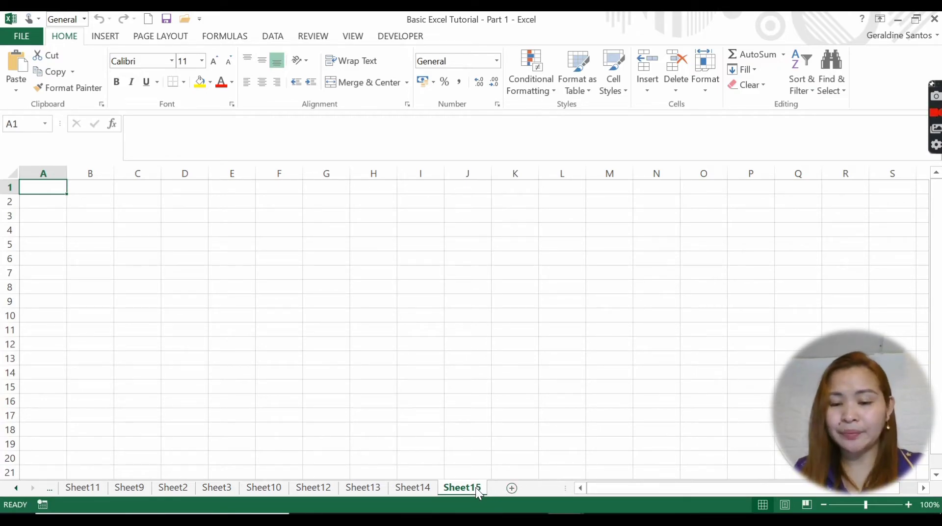
Delete Sheet15, Sheet14, Sheet13, Sheet12 and Sheet10 from the workbook
right_click(475, 490)
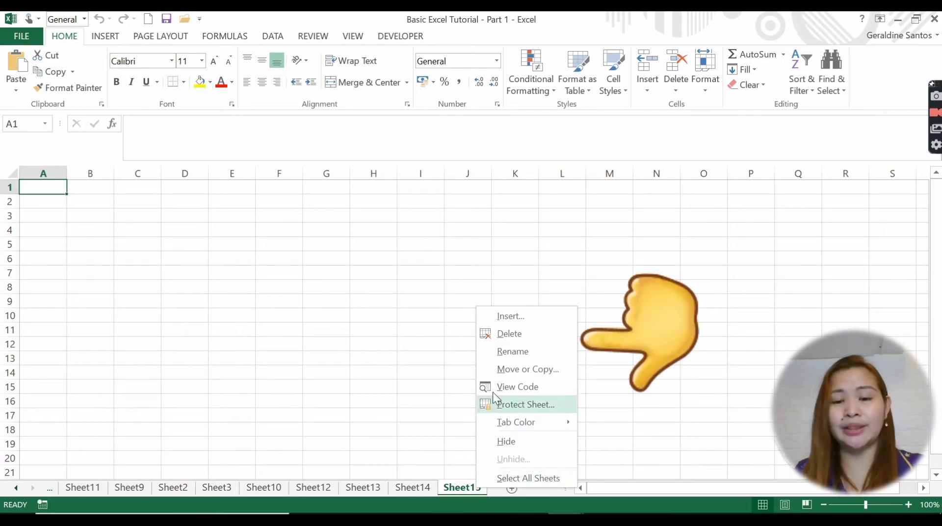
left_click(509, 335)
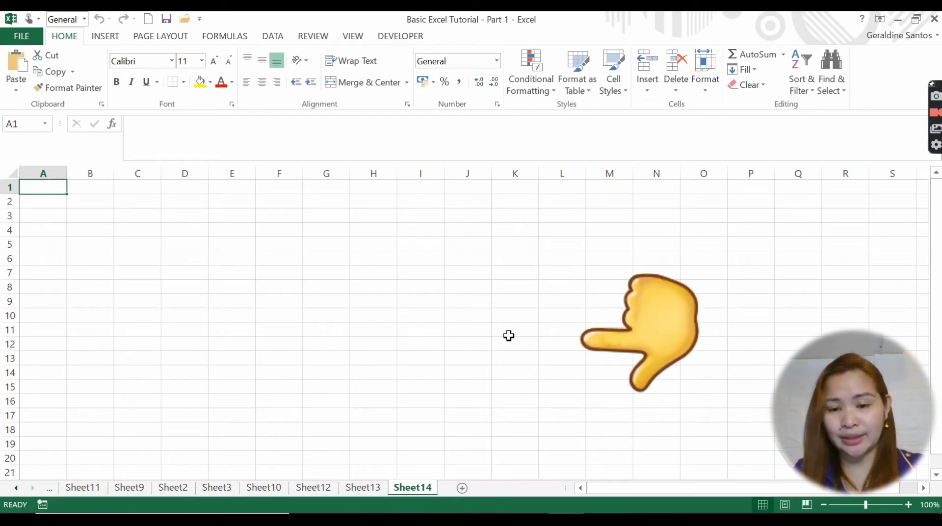
right_click(403, 490)
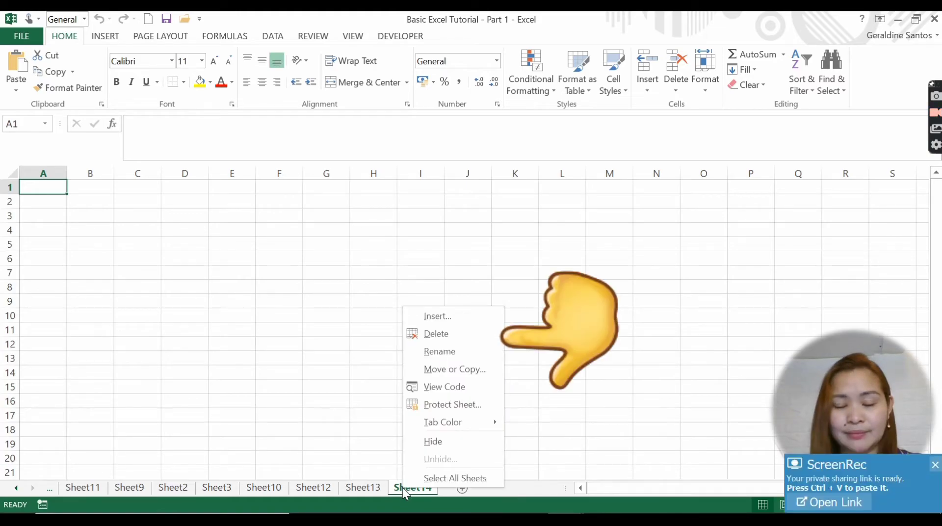
left_click(439, 335)
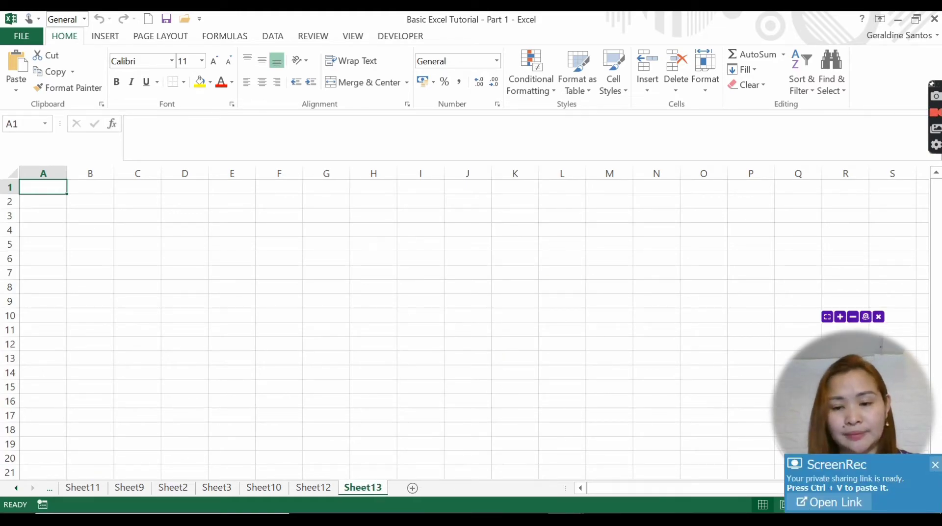
right_click(361, 485)
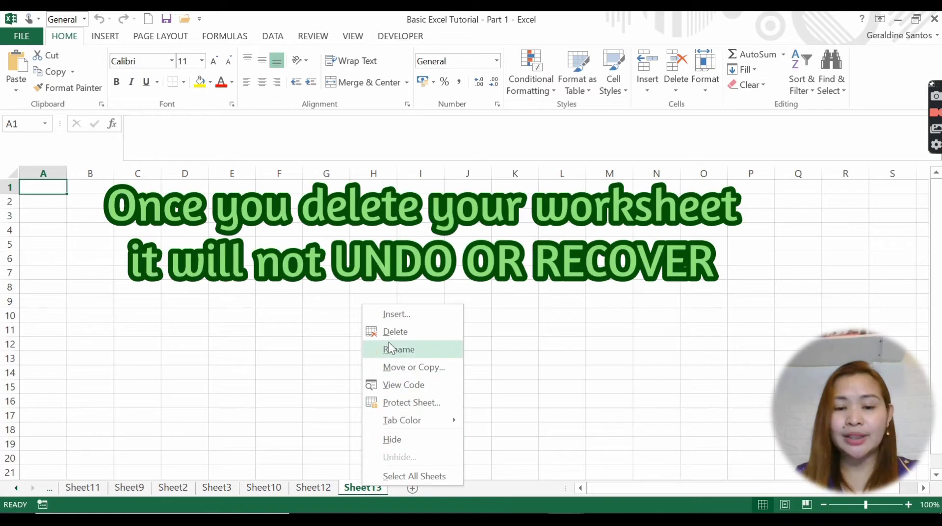
left_click(388, 334)
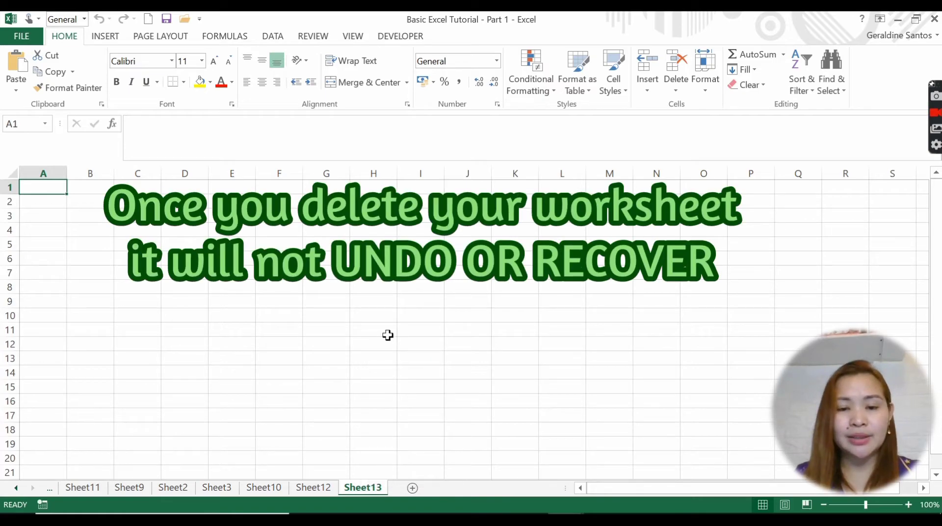
right_click(314, 488)
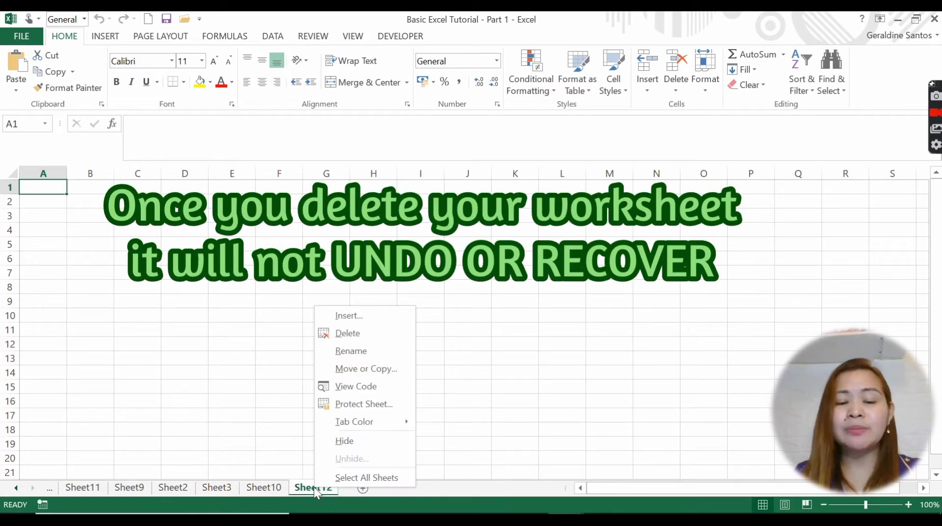
left_click(355, 334)
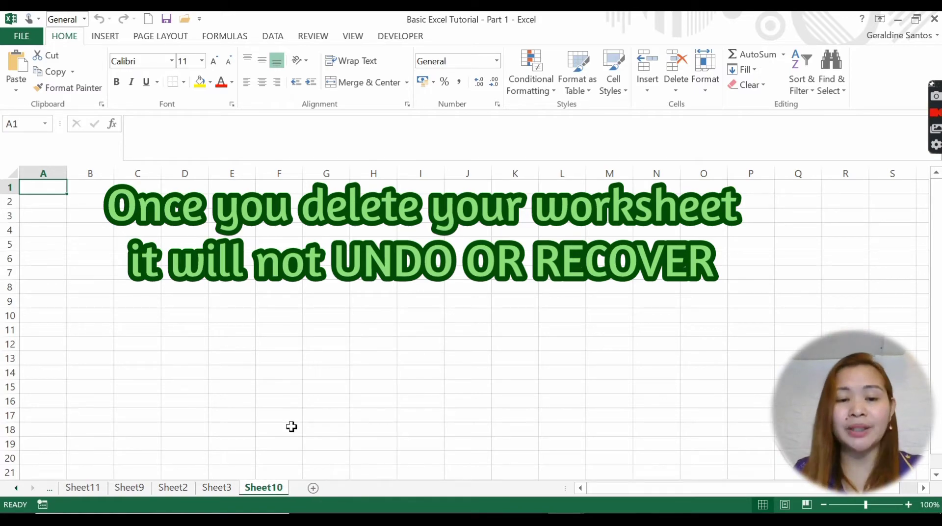
right_click(260, 488)
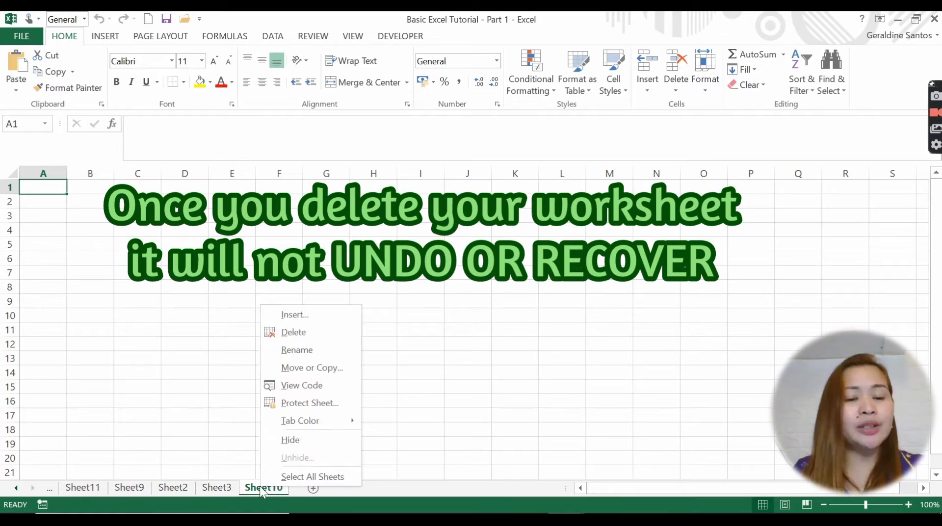
left_click(292, 333)
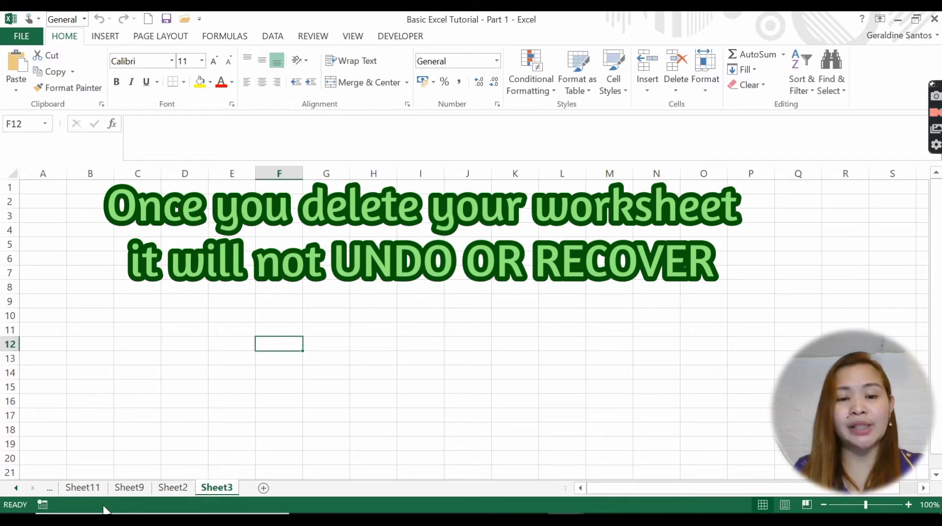
Delete the remaining extra sheets Sheet9, Sheet11 and Sheet8
left_click(122, 493)
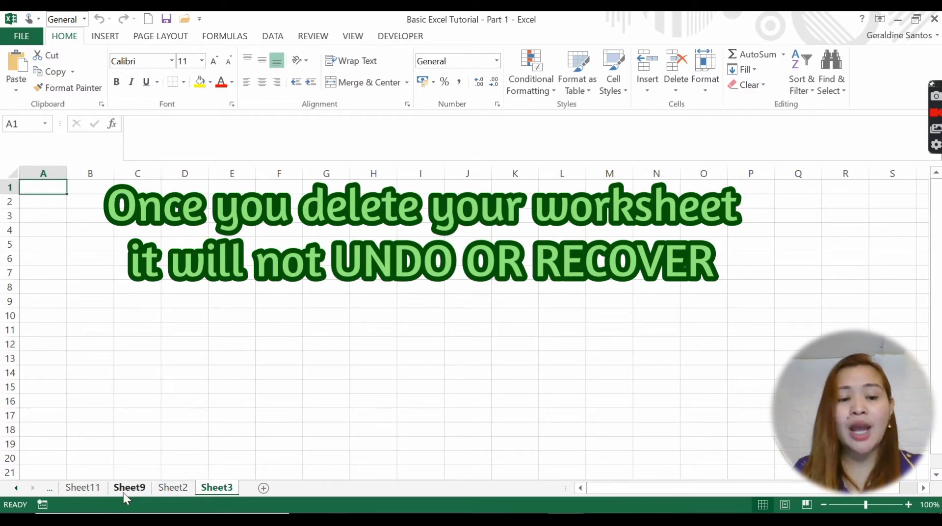
right_click(123, 493)
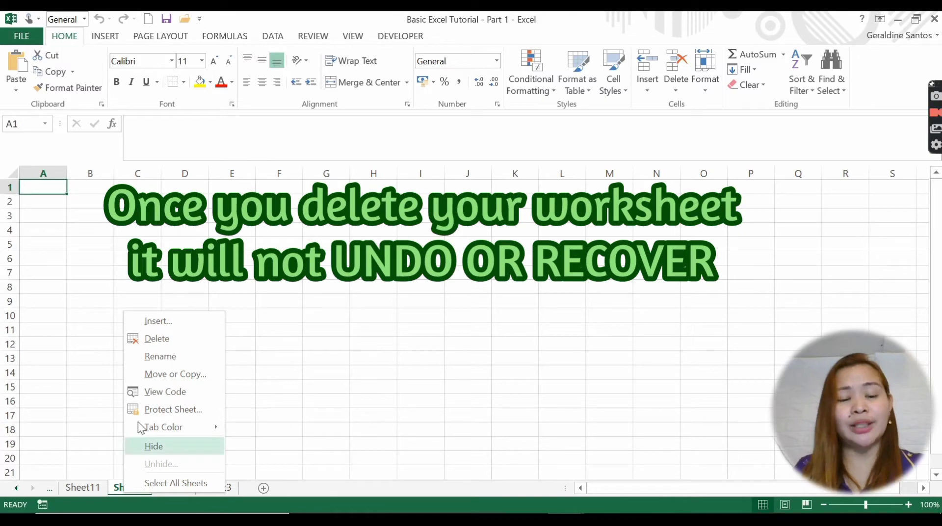
left_click(146, 340)
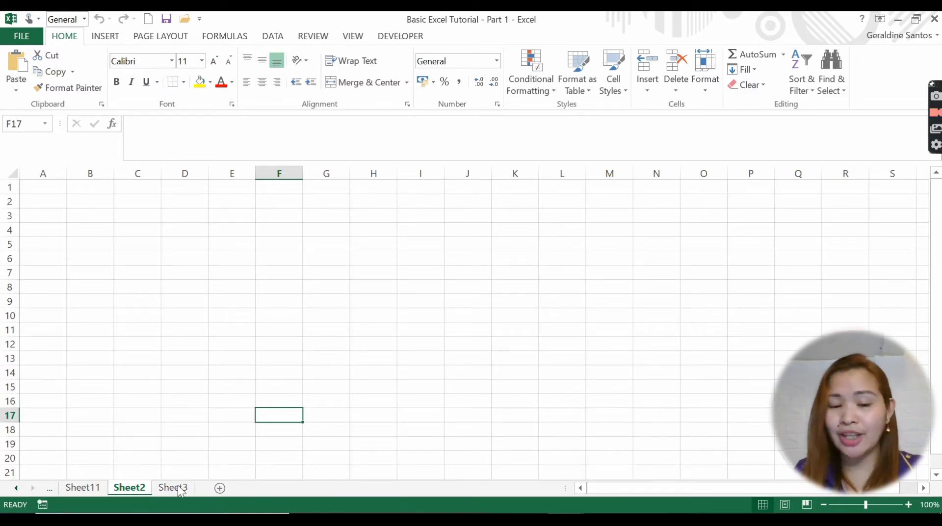
left_click(16, 489)
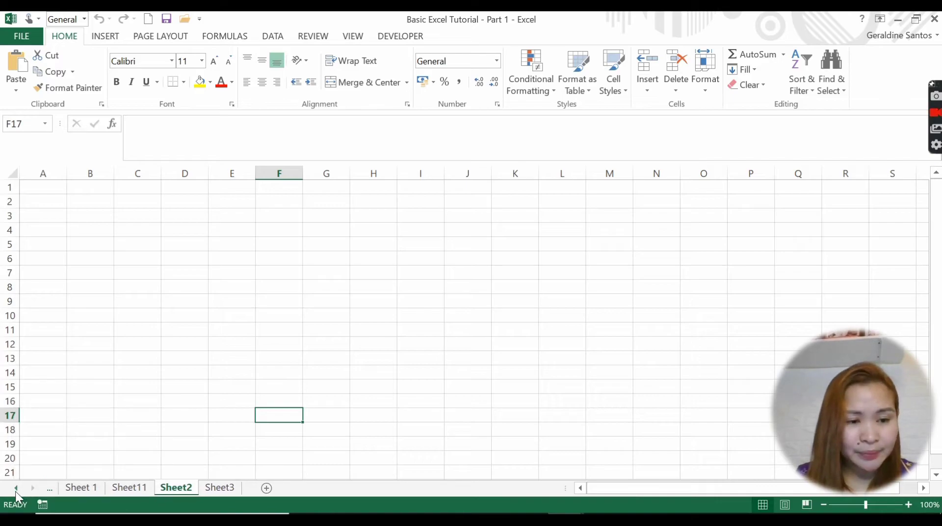
left_click(16, 488)
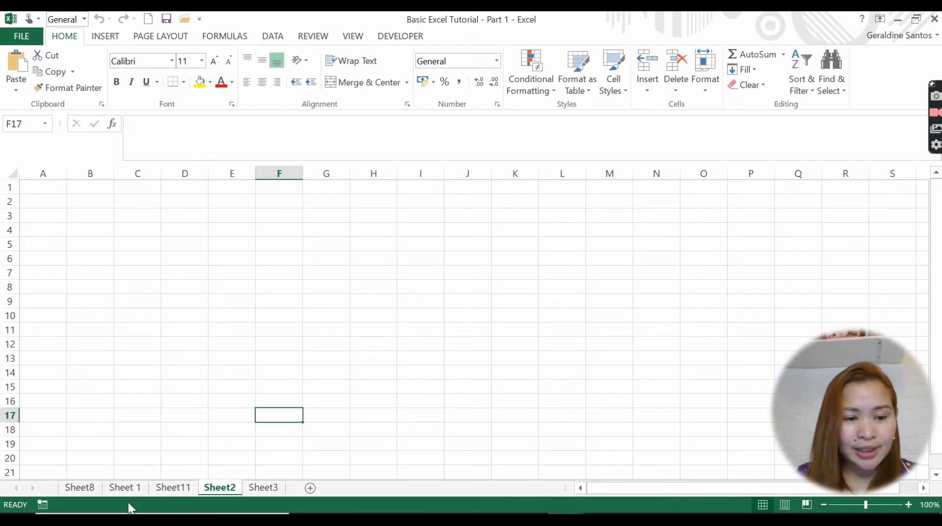
left_click(186, 489)
right_click(186, 490)
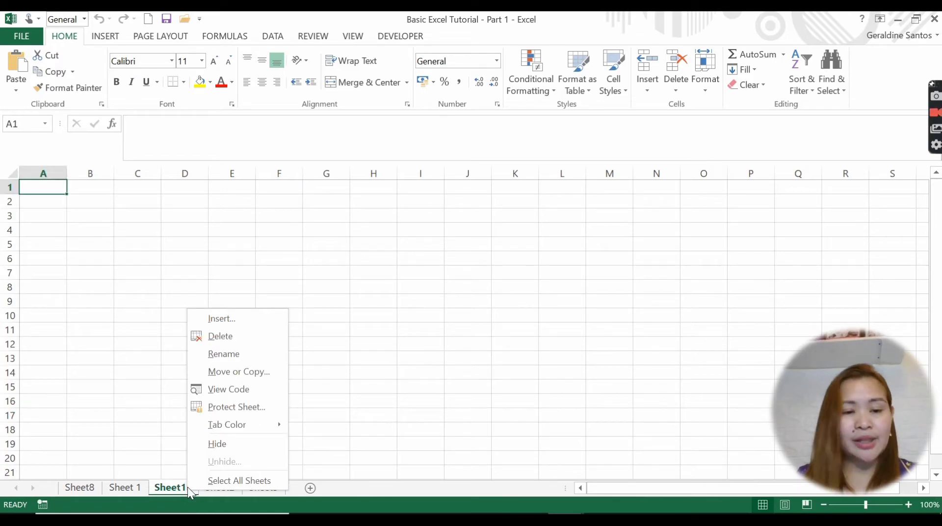
left_click(224, 339)
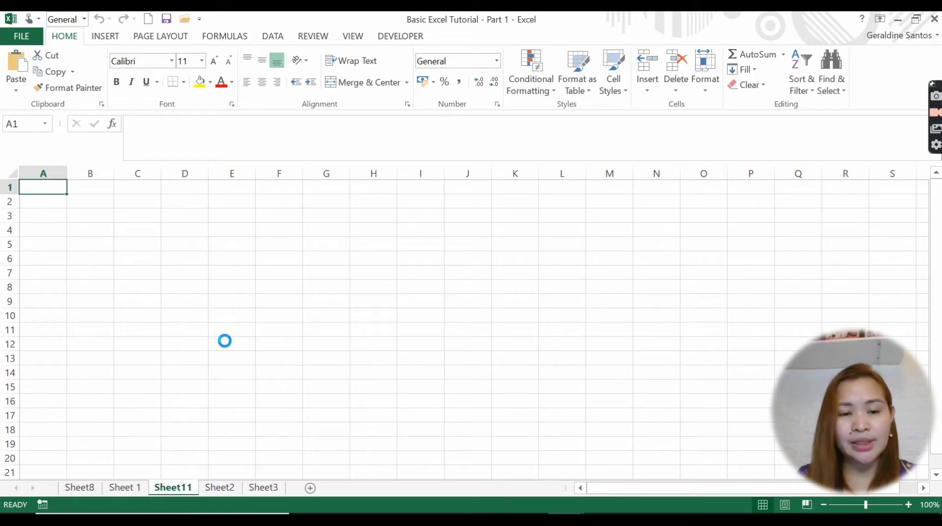
left_click(76, 490)
right_click(77, 490)
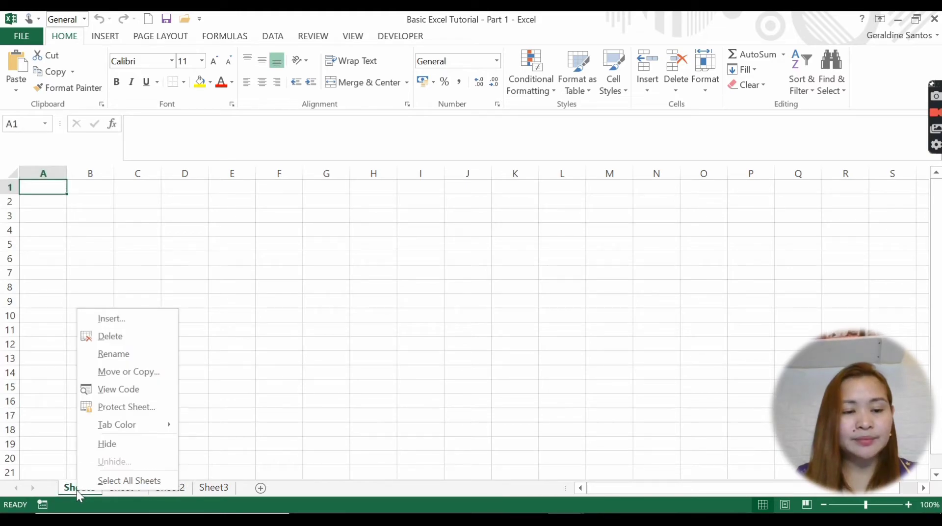
left_click(128, 338)
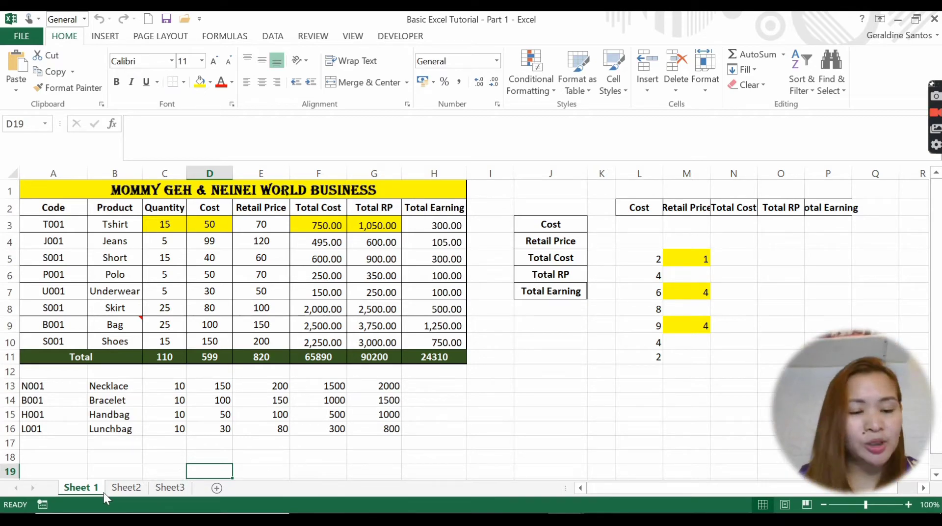
Open Move or Copy for Sheet 1, close it without changes, and display blank Sheet2
key("Up")
key("Left")
right_click(91, 493)
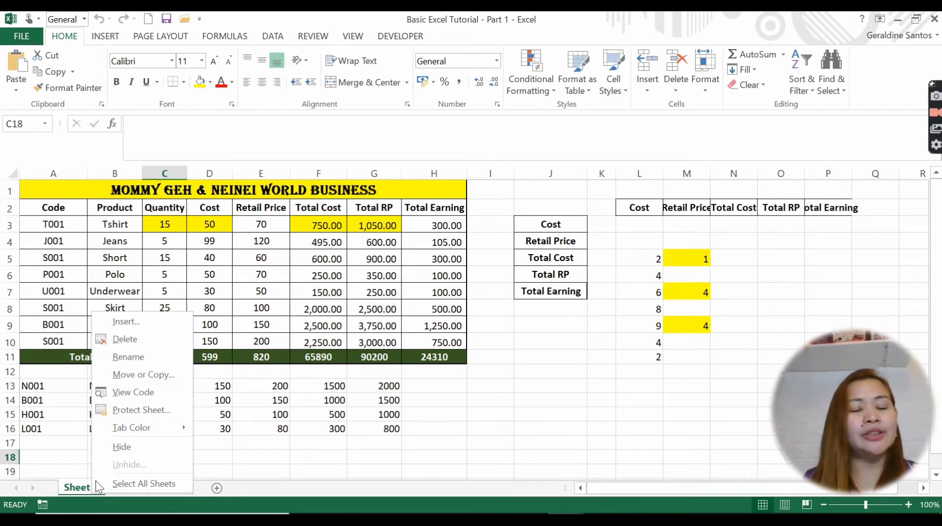
left_click(145, 375)
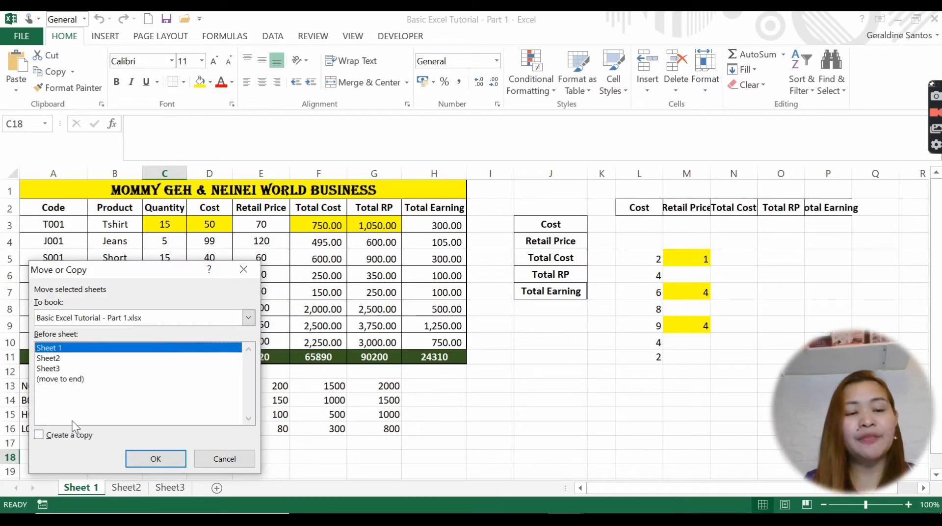
left_click(243, 269)
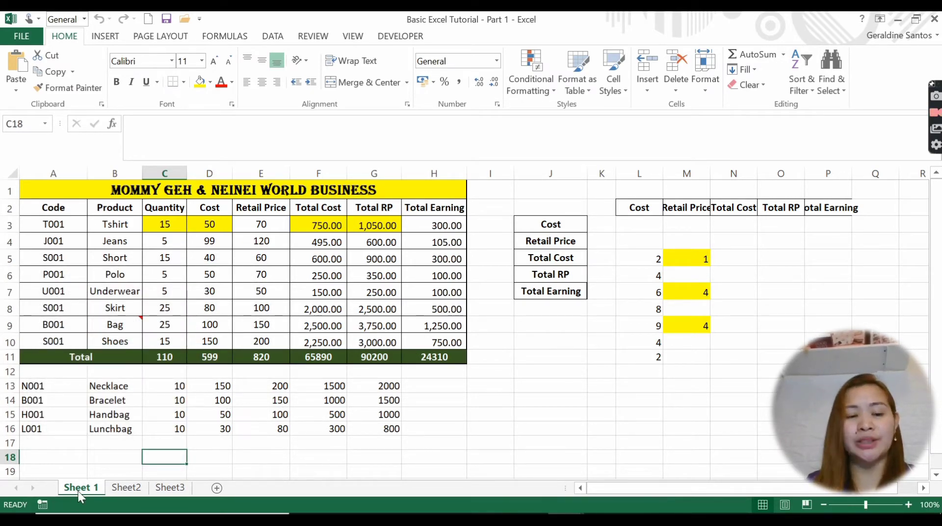
left_click(124, 488)
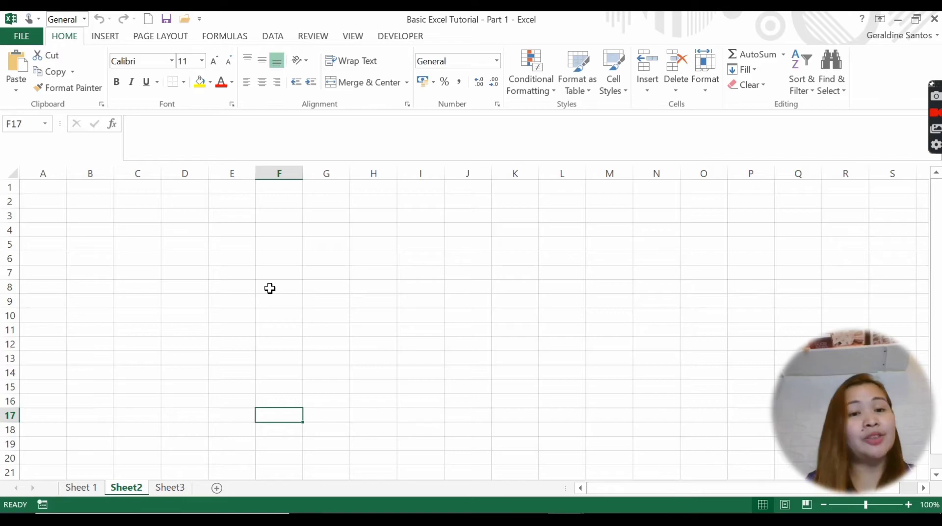
Copy Sheet 1 before Sheet2 with Create a copy ticked, producing Sheet 1 (2)
left_click(99, 487)
right_click(98, 487)
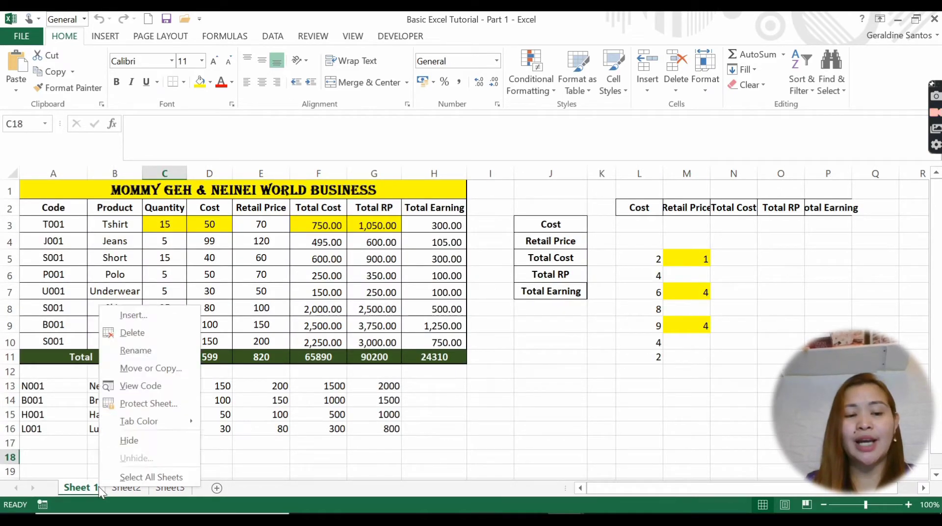
left_click(149, 369)
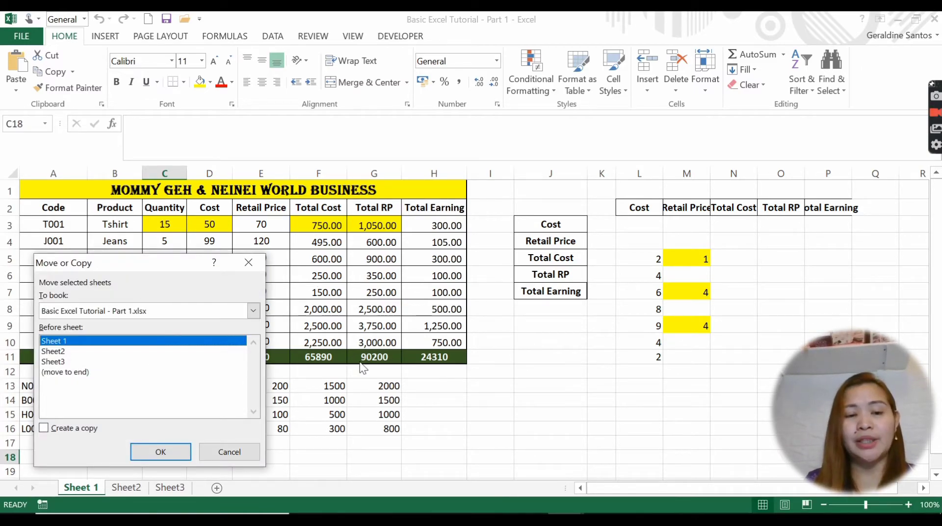
left_click(59, 355)
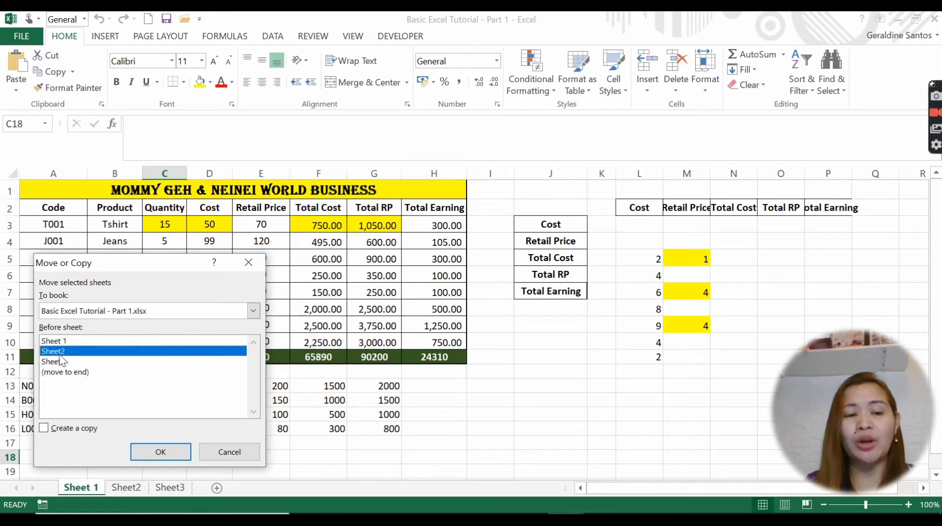
left_click(62, 431)
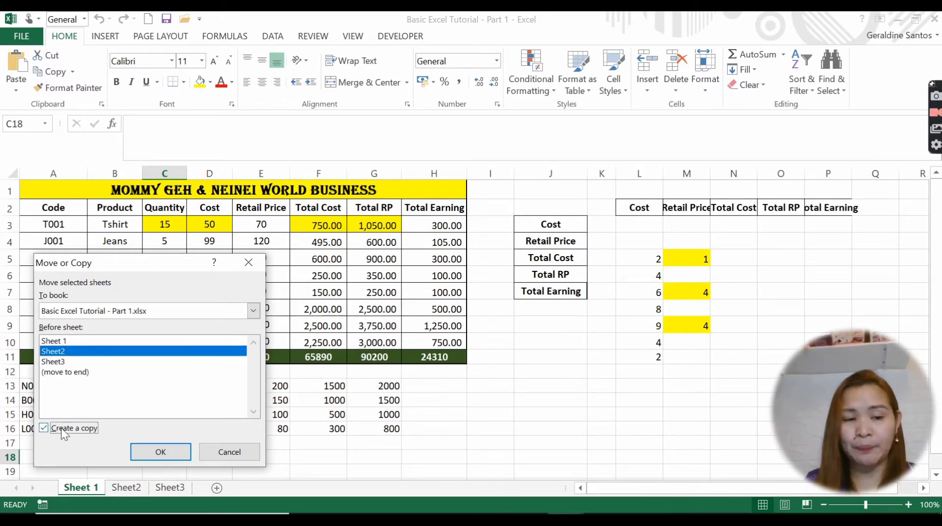
left_click(155, 451)
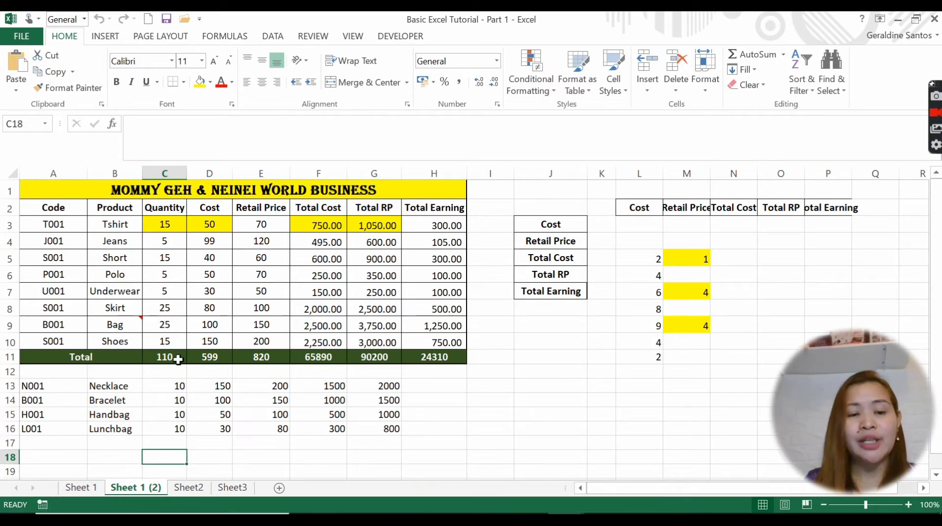
left_click(81, 487)
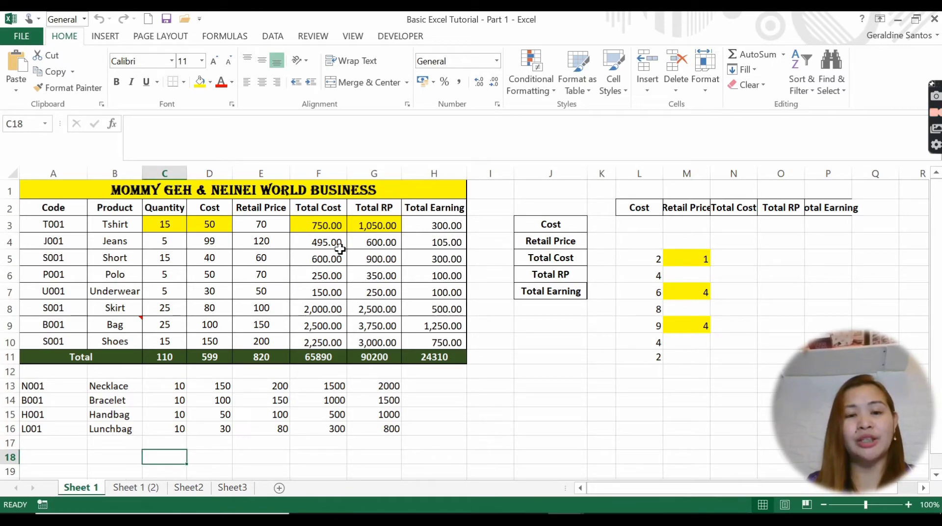
left_click(146, 493)
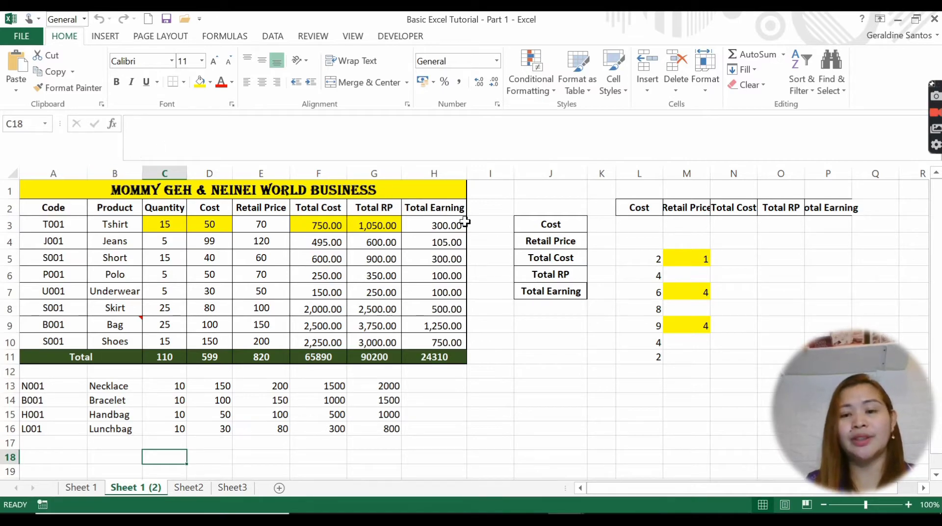
left_click(87, 487)
left_click(137, 488)
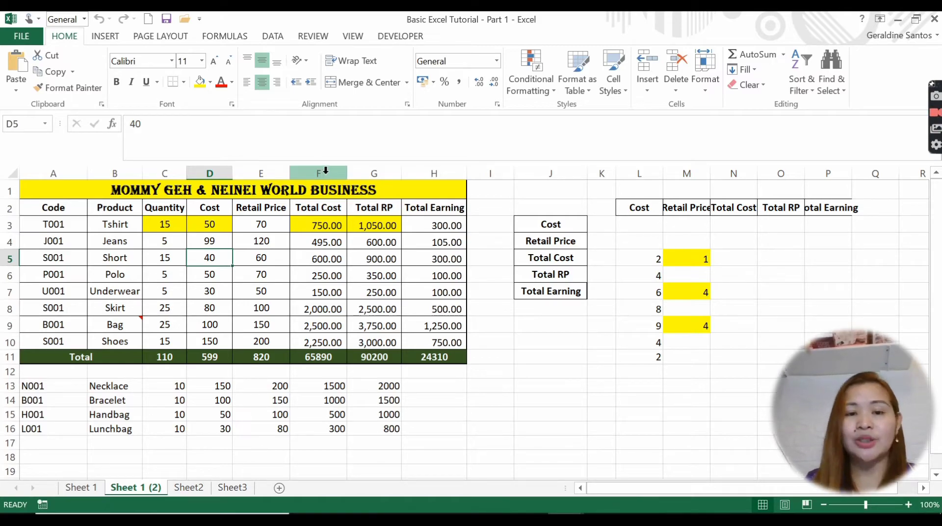
On Sheet 1 (2), delete columns F–H and then G–N, then check cells D3 and E3
left_click_drag(323, 170, 418, 172)
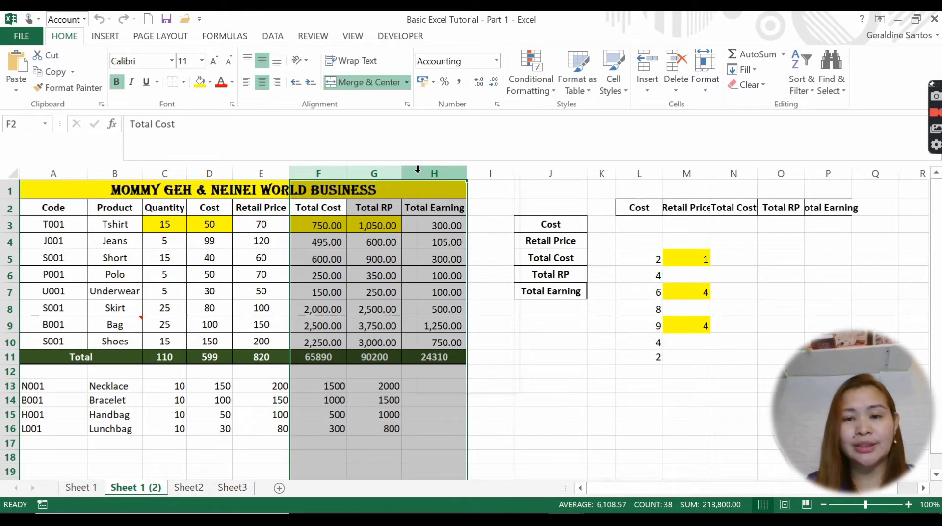
right_click(418, 171)
left_click(444, 295)
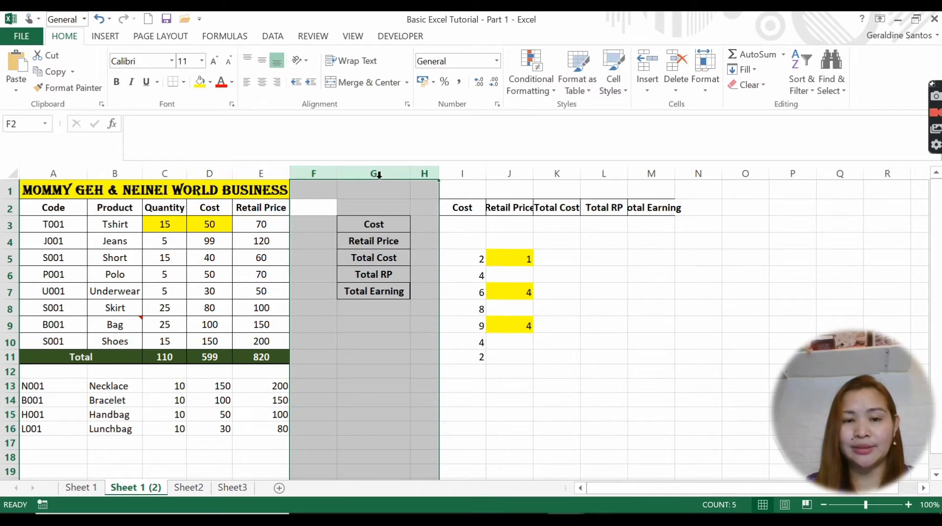
left_click_drag(373, 173, 696, 195)
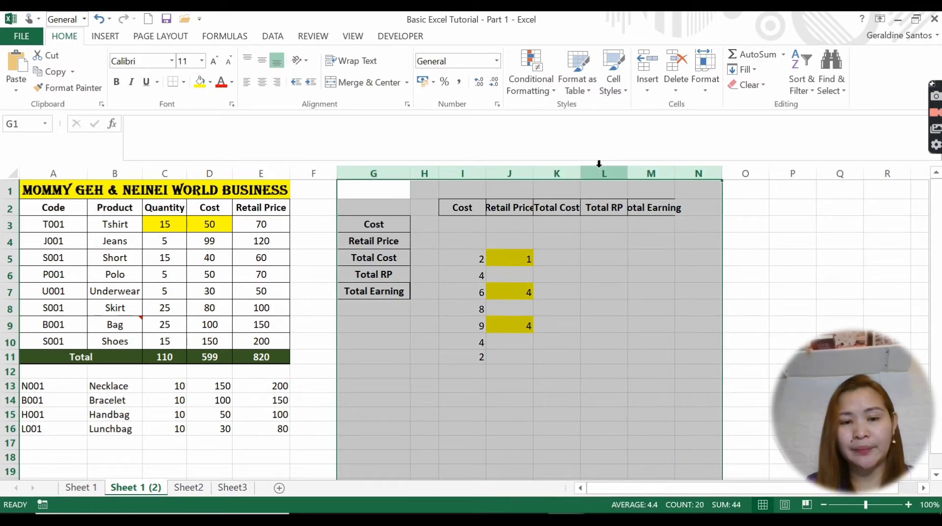
right_click(599, 168)
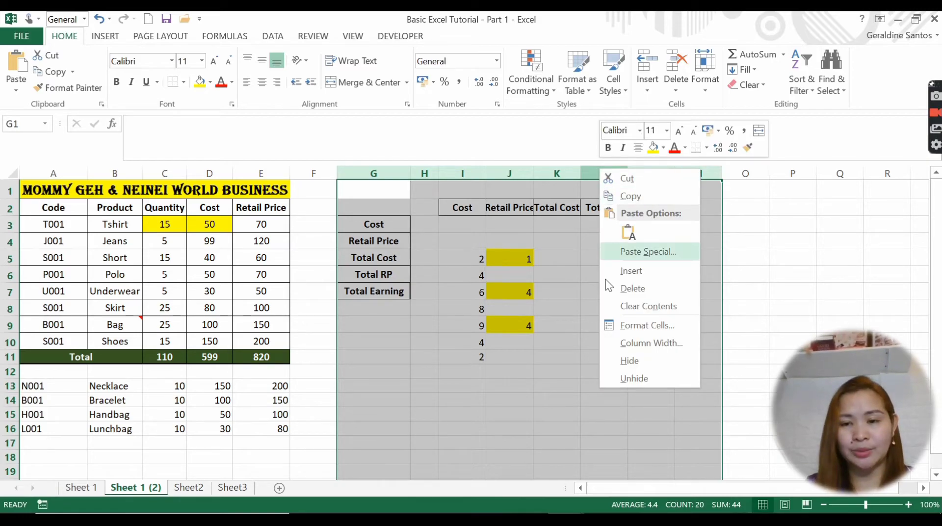
left_click(632, 289)
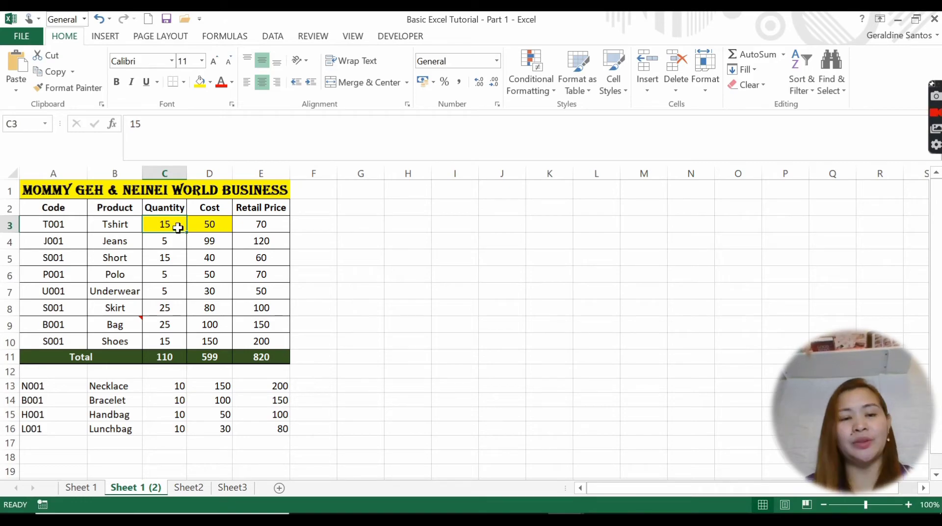
left_click(221, 229)
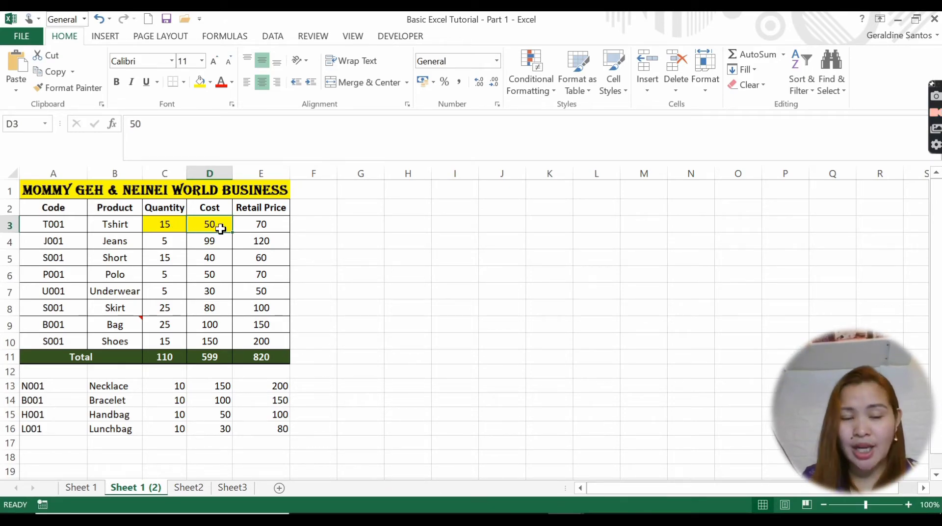
left_click(277, 230)
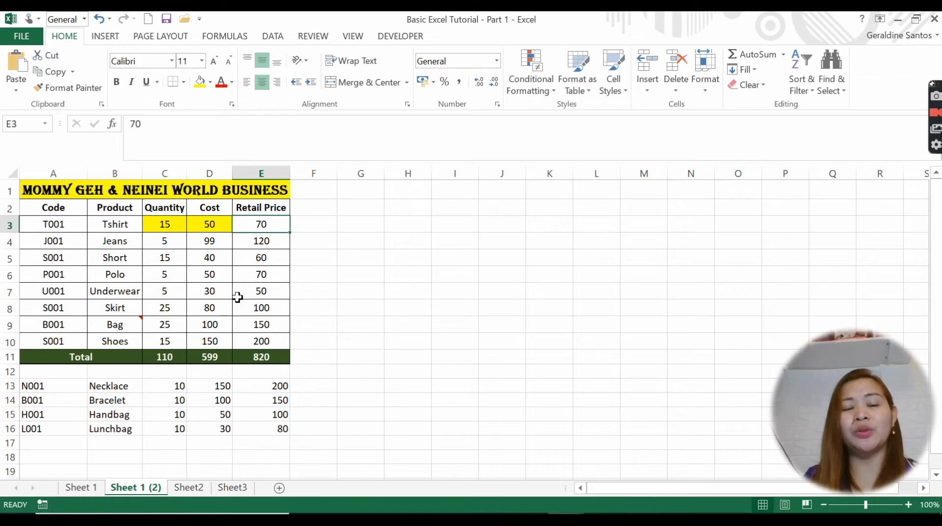
Rename the original Sheet 1 tab to 'Masterfile'
left_click(87, 493)
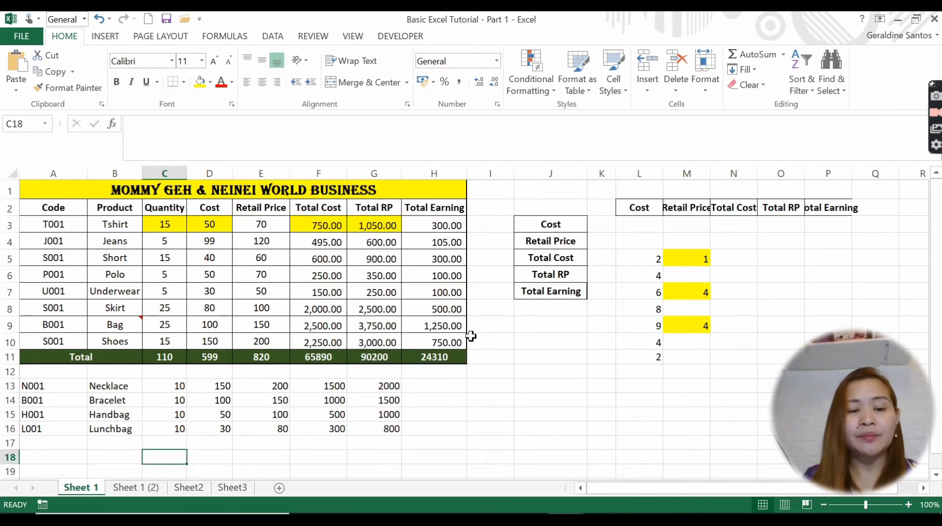
left_click(91, 491)
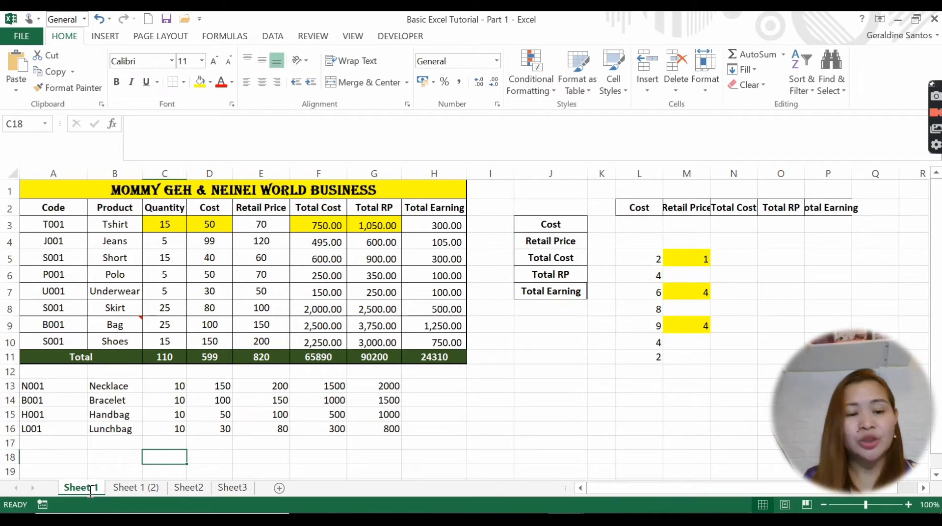
double_click(91, 489)
type("Mast")
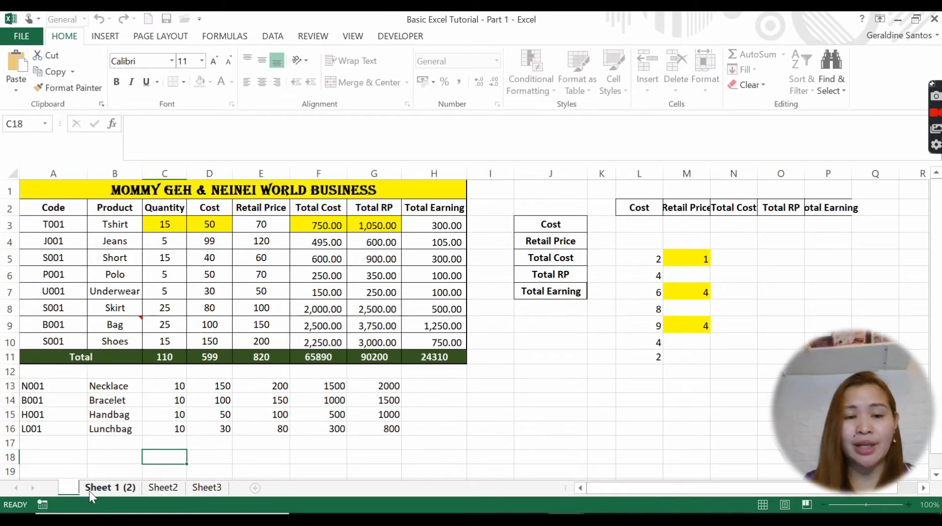
type("er")
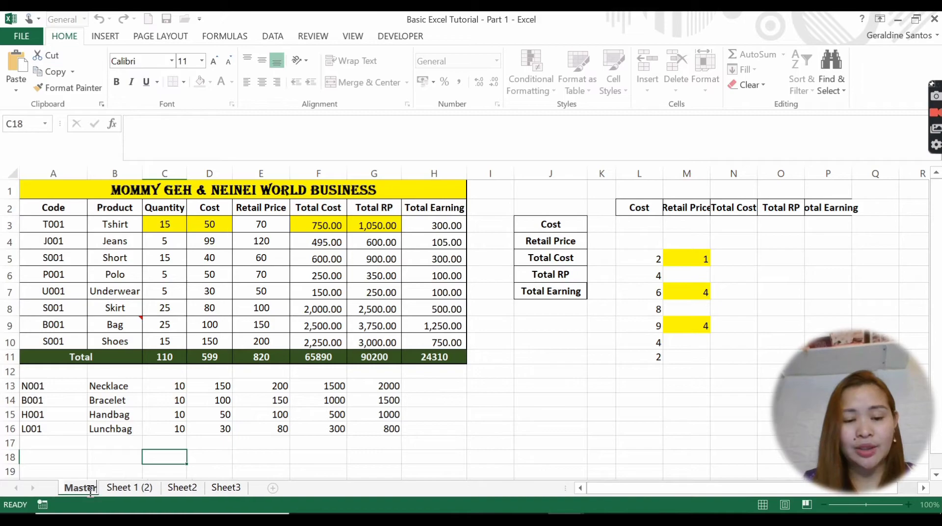
type("file")
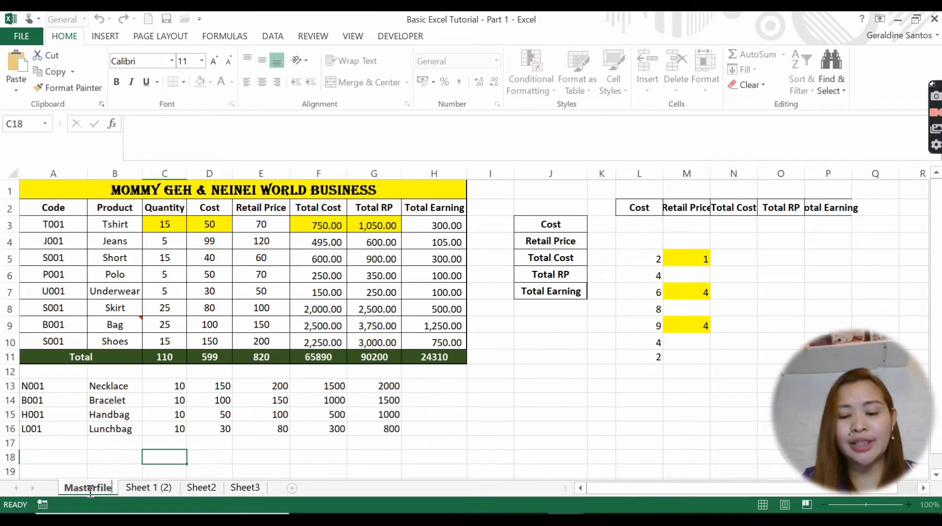
left_click(242, 445)
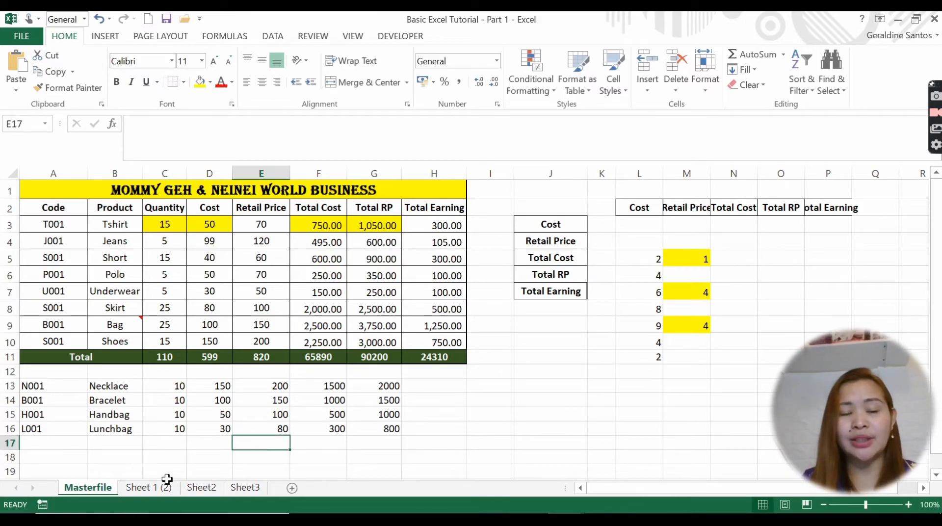
Rename the Sheet 1 (2) tab to 'Details'
left_click(131, 490)
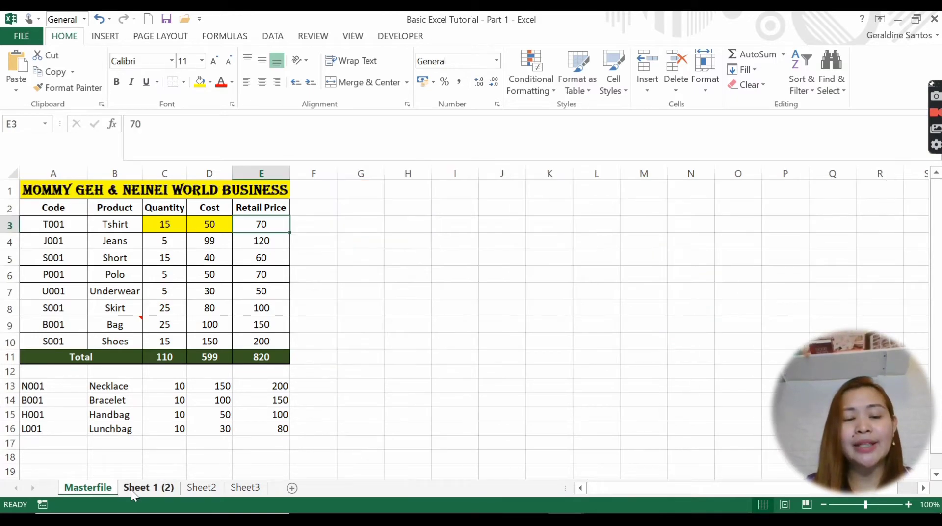
right_click(131, 489)
left_click(185, 353)
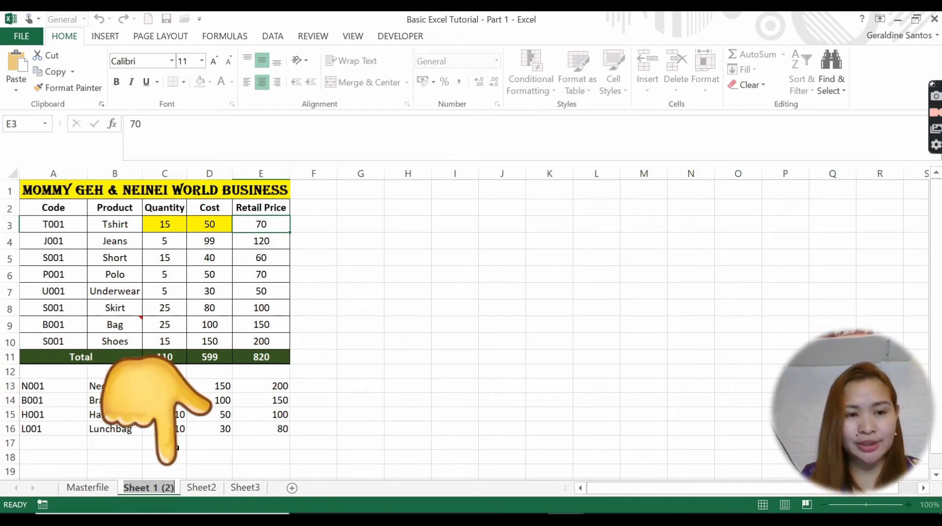
double_click(149, 487)
type("Det")
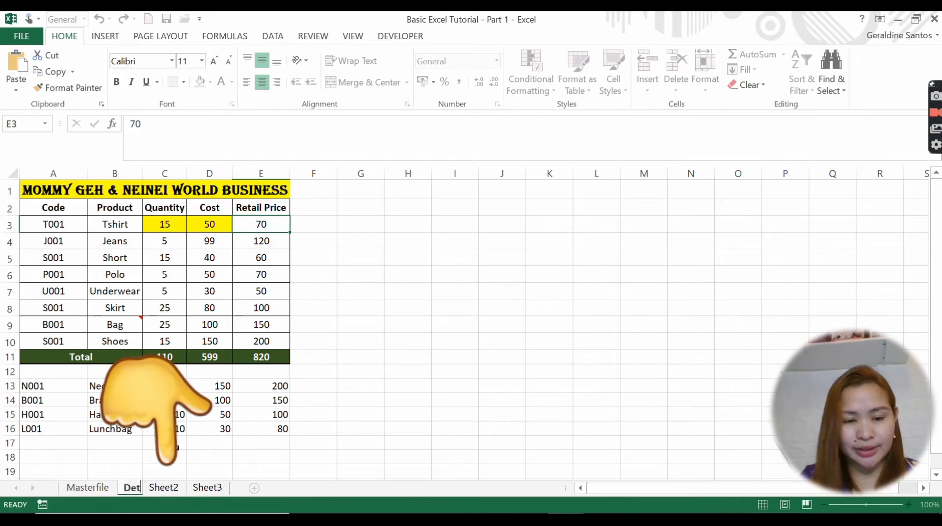
type("ai")
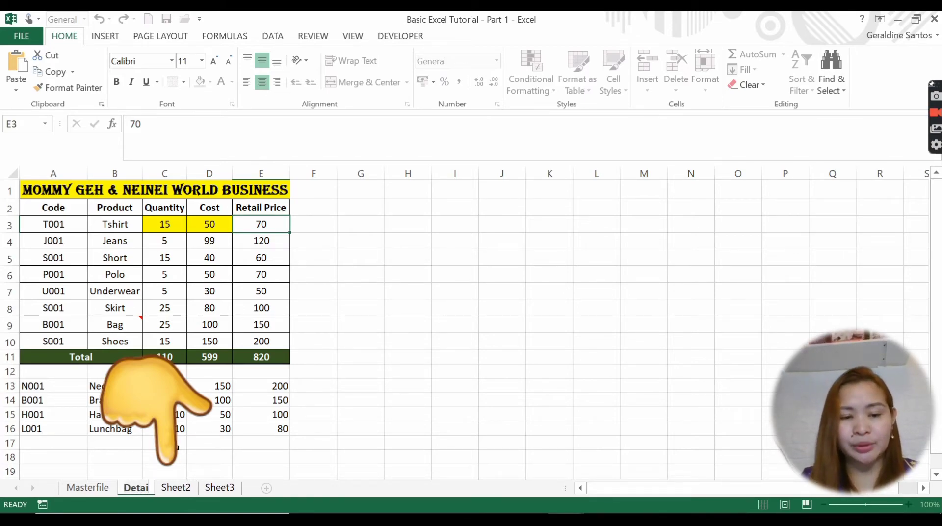
type("ls")
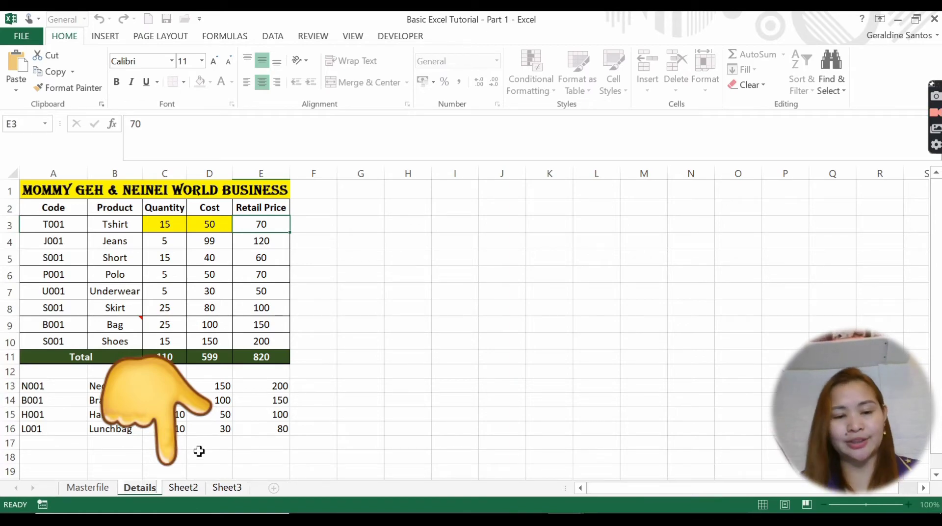
key("Return")
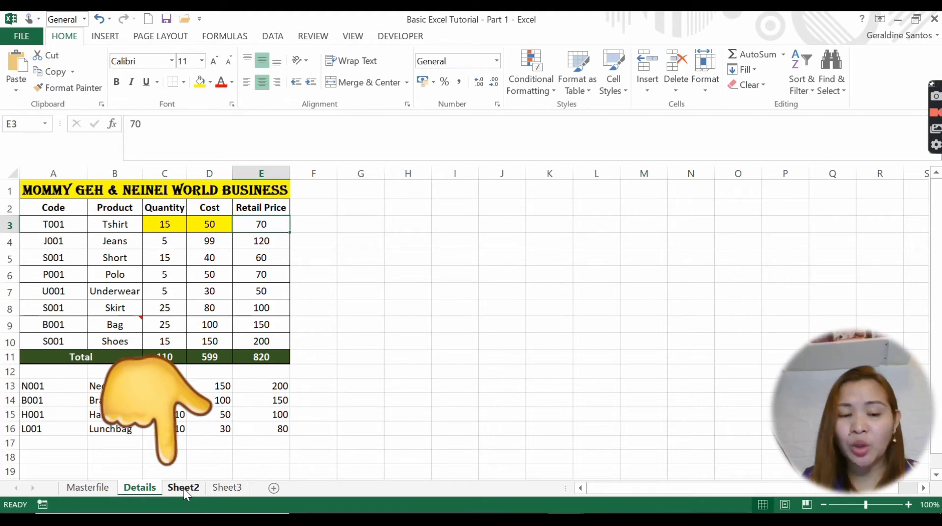
double_click(183, 488)
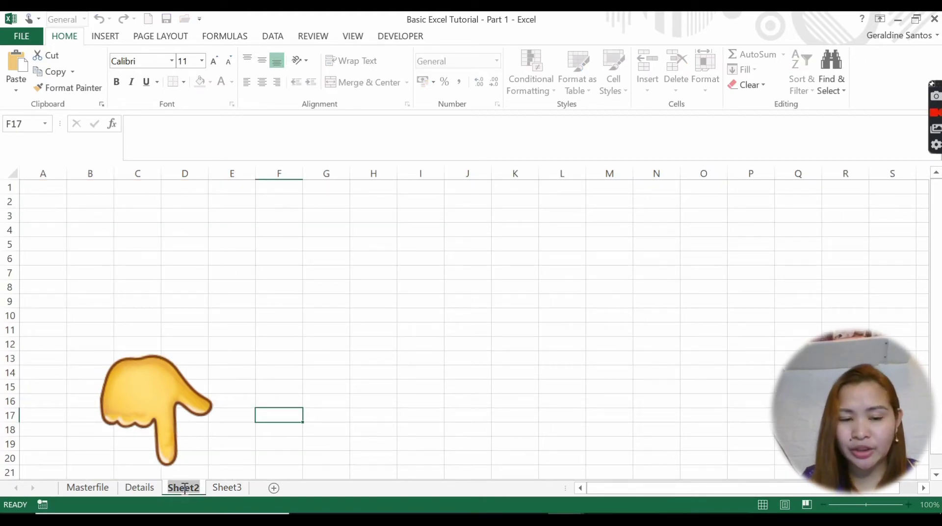
Enter 'Personal Inventory' as the Sheet2 tab name and commit it
type("Personal")
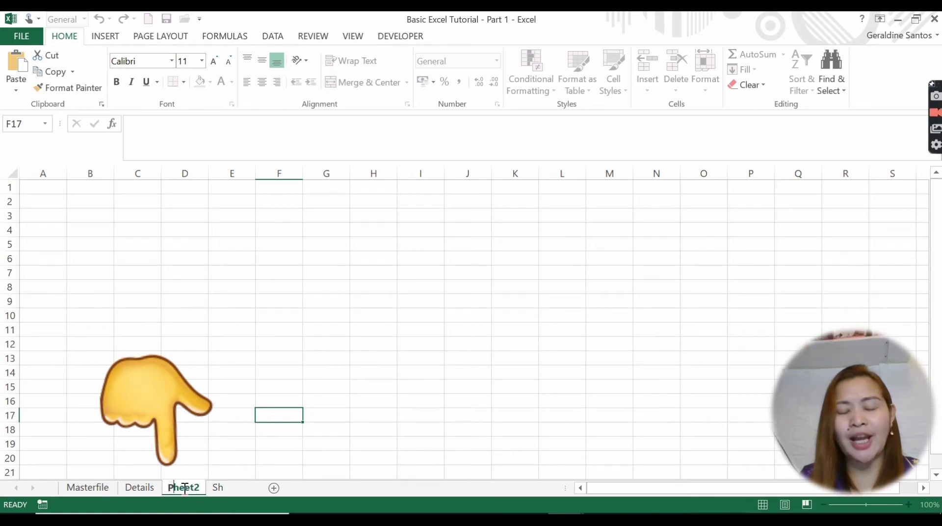
type(" Inve")
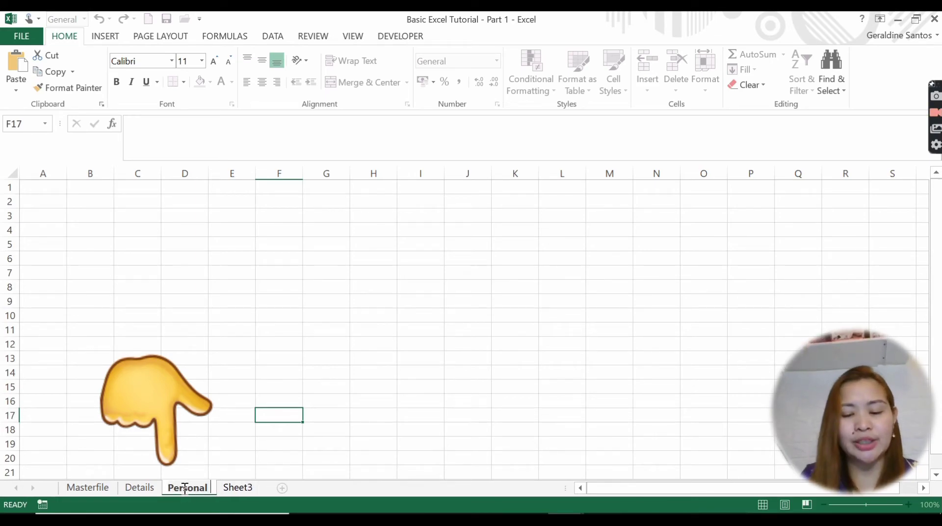
type("ntory")
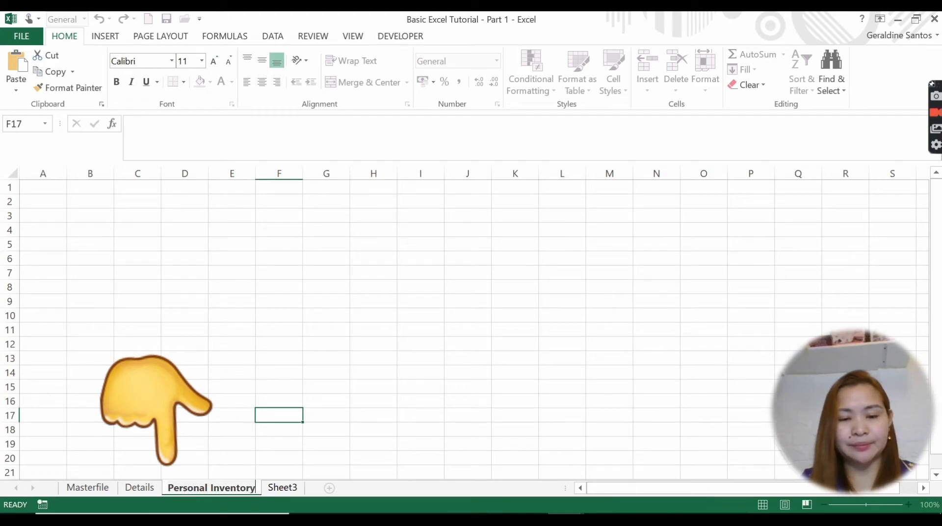
left_click(137, 373)
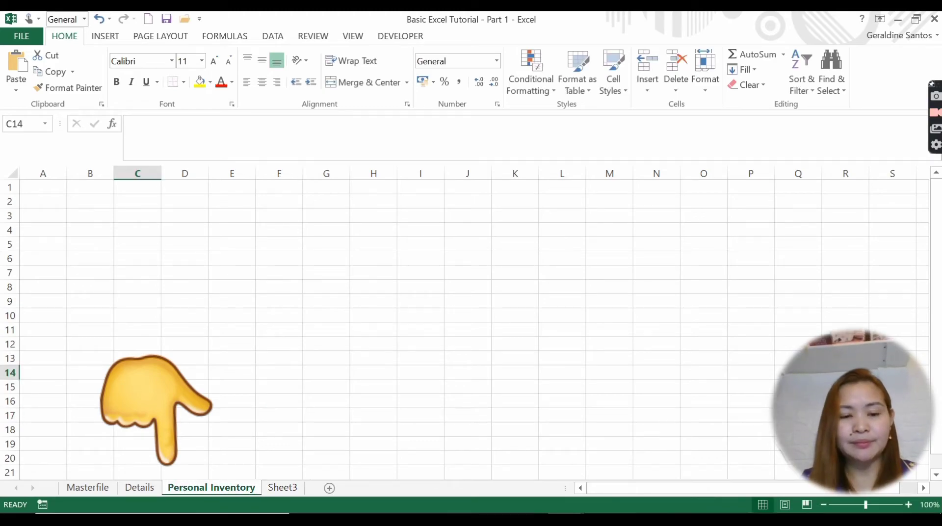
Colour the Masterfile sheet tab red
left_click(111, 488)
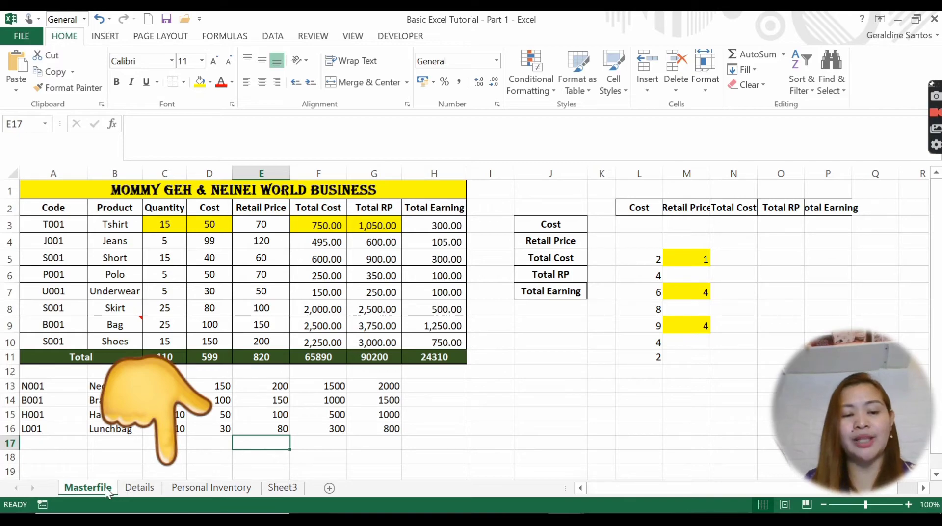
right_click(105, 488)
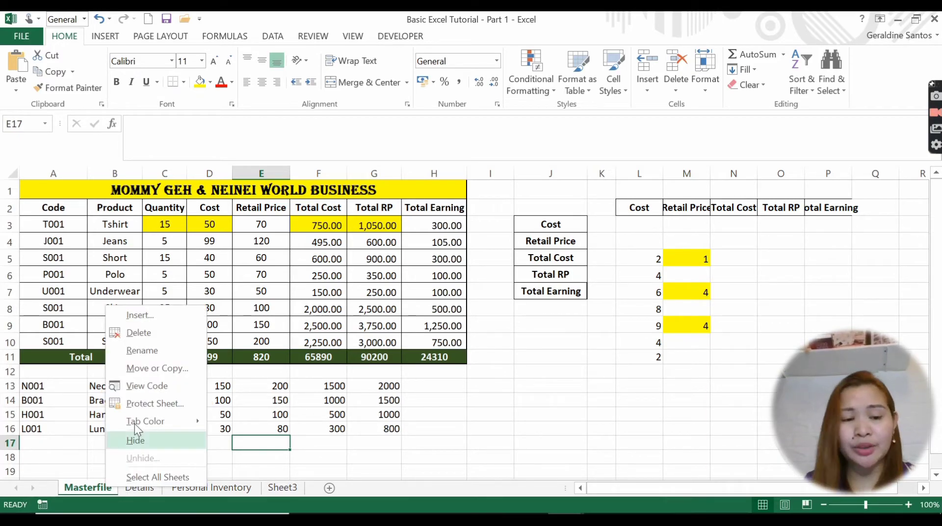
mouse_move(150, 419)
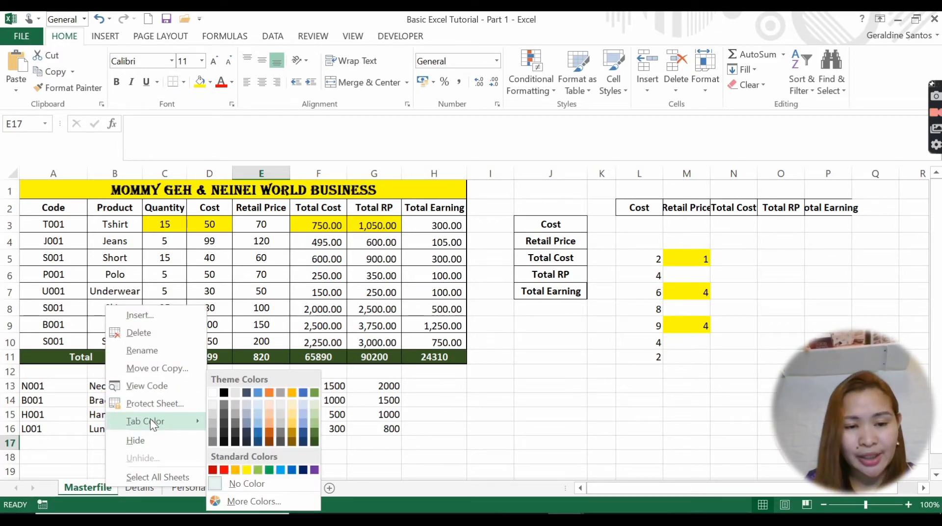
left_click(223, 470)
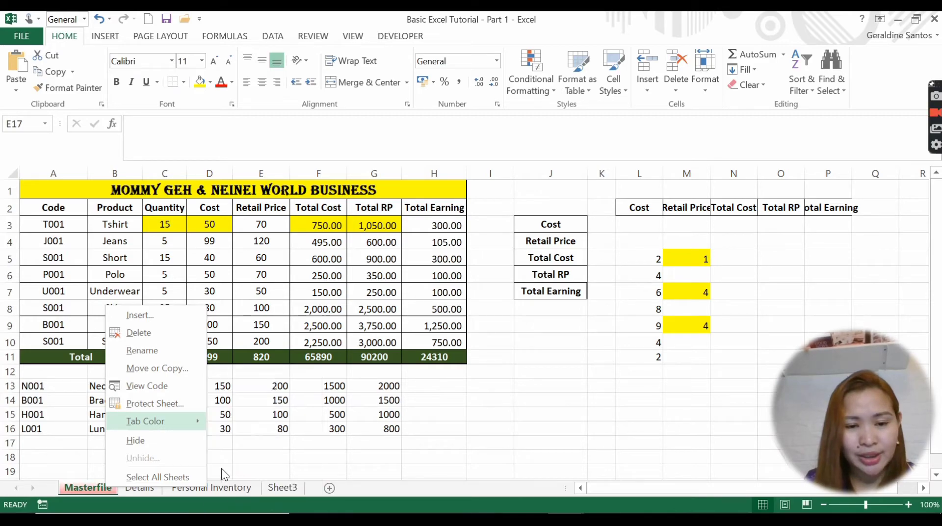
Colour the Details sheet tab yellow
left_click(140, 487)
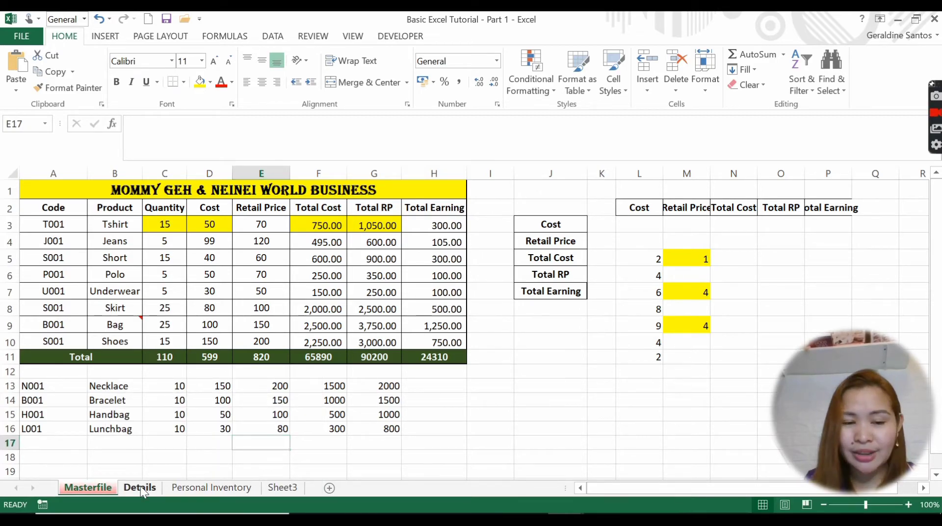
right_click(140, 487)
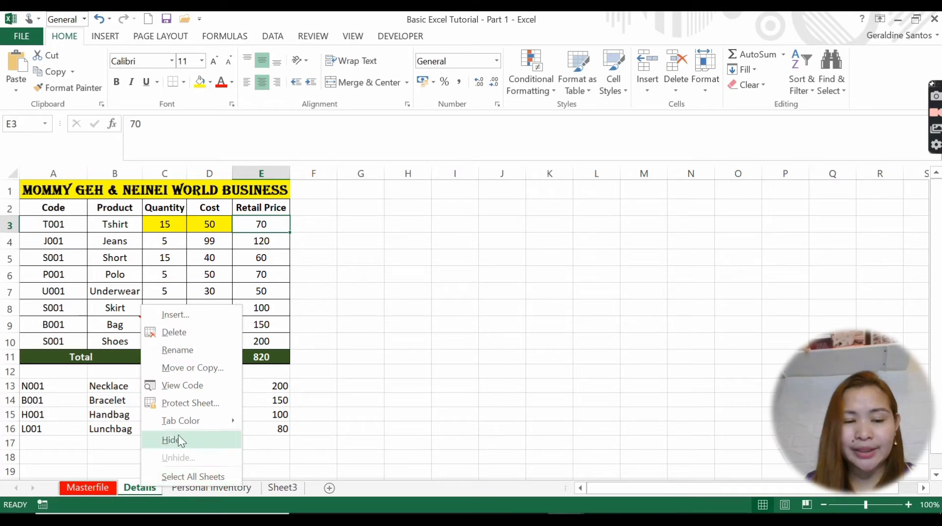
mouse_move(187, 423)
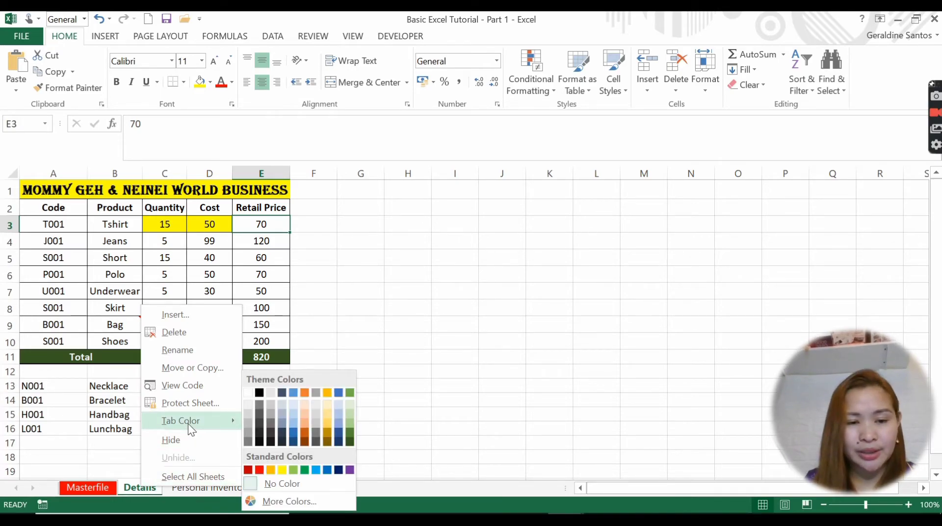
left_click(282, 469)
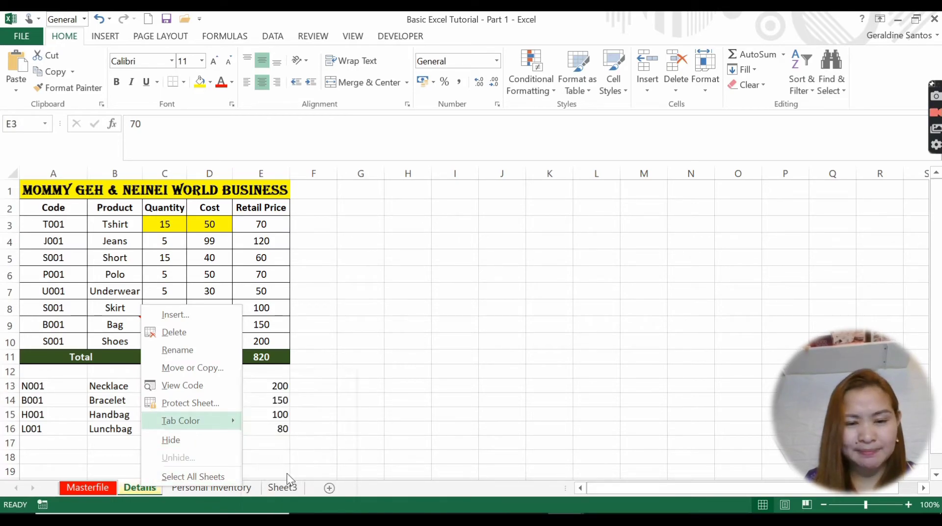
Colour the Personal Inventory tab blue, then return to the Details sheet
left_click(234, 487)
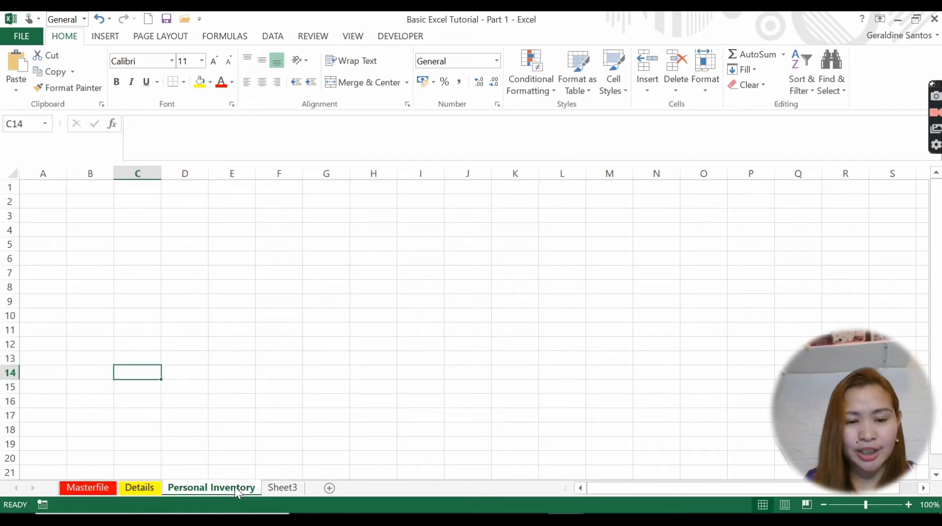
right_click(234, 487)
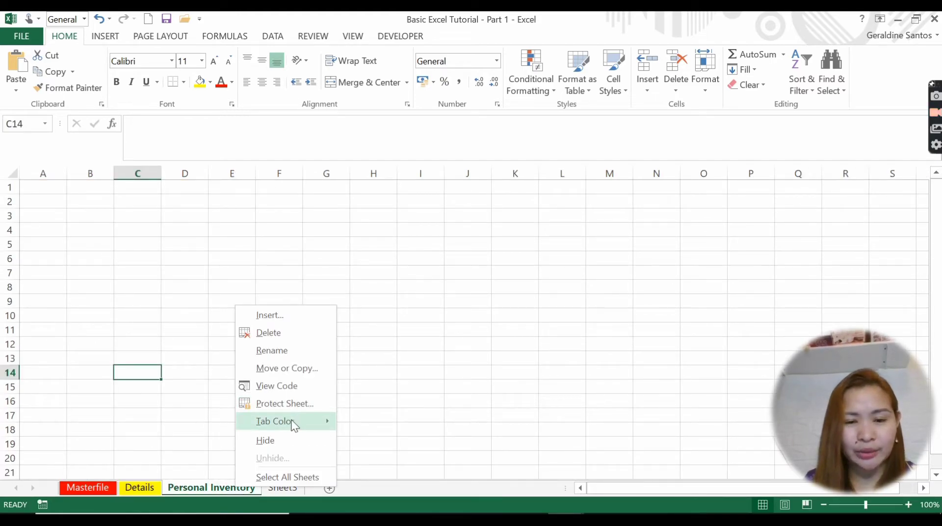
mouse_move(293, 425)
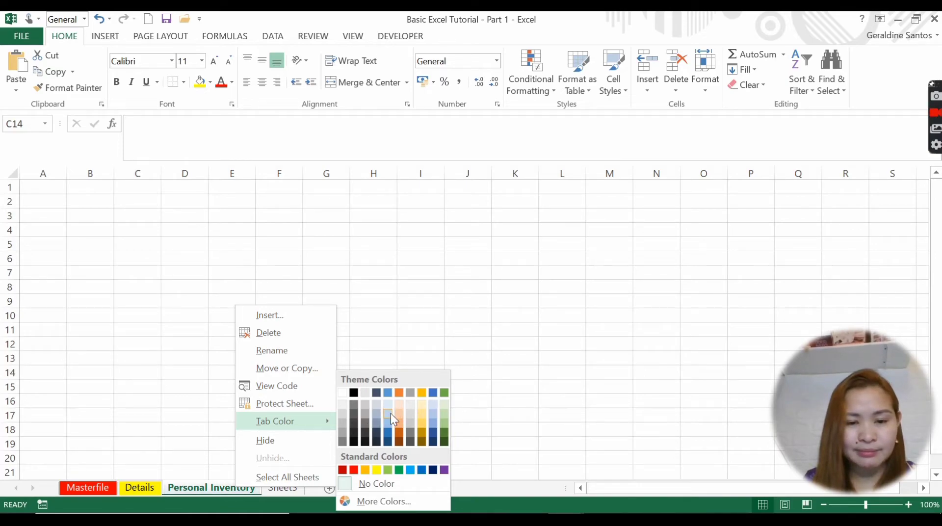
key("Escape")
key("Escape")
left_click(277, 369)
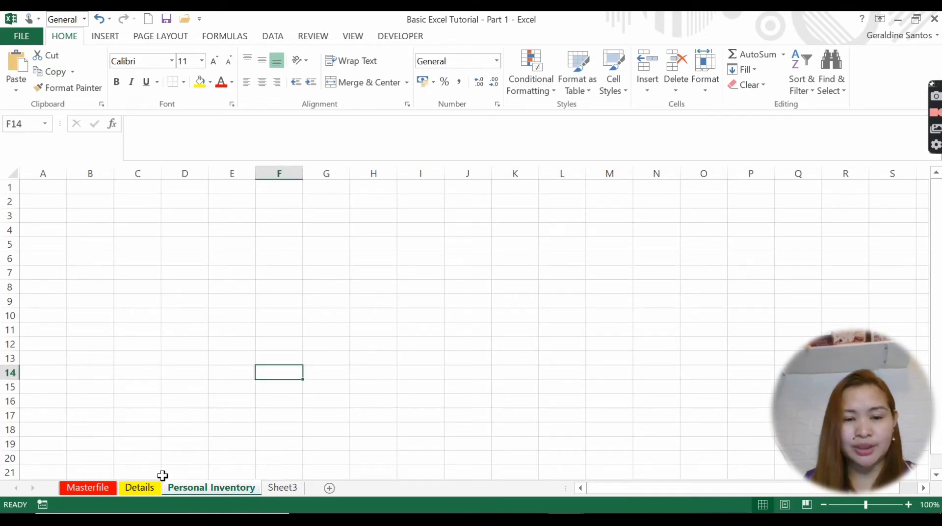
left_click(149, 492)
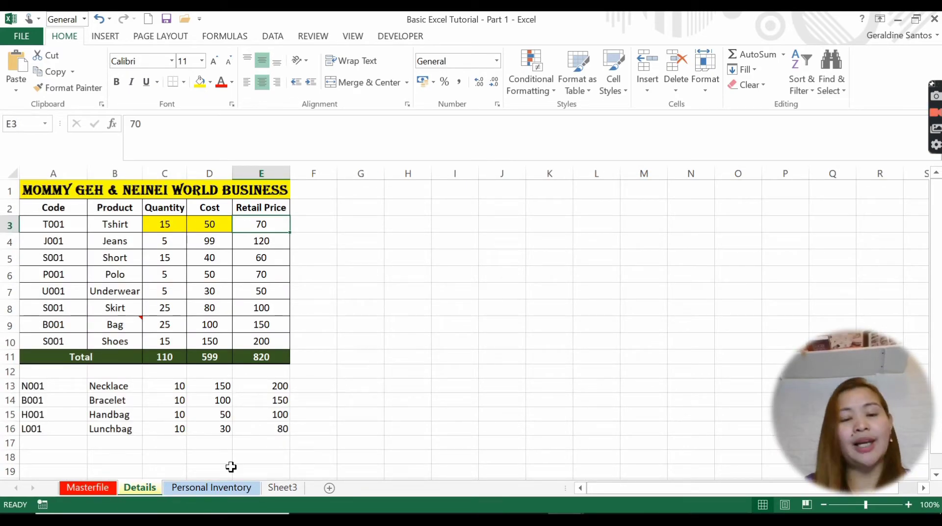
Protect the Details sheet with a password, entering it twice to confirm
right_click(144, 484)
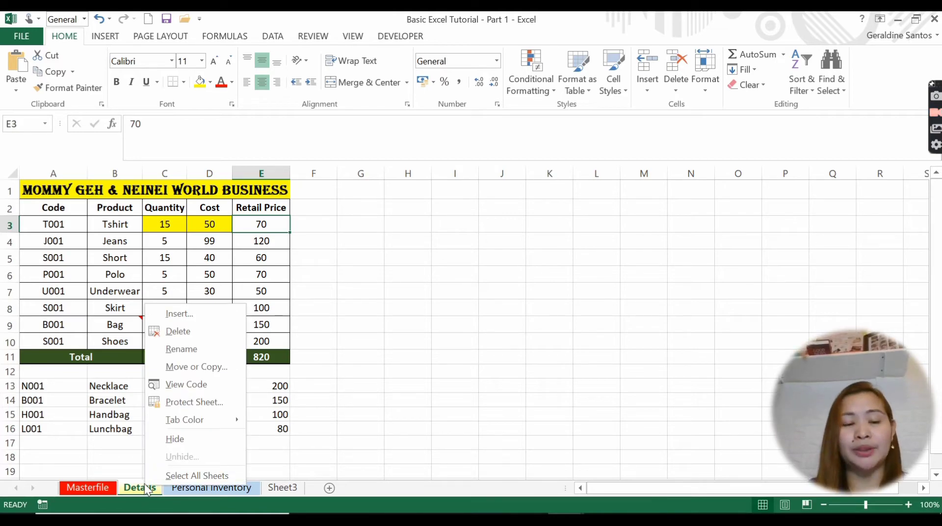
left_click(196, 402)
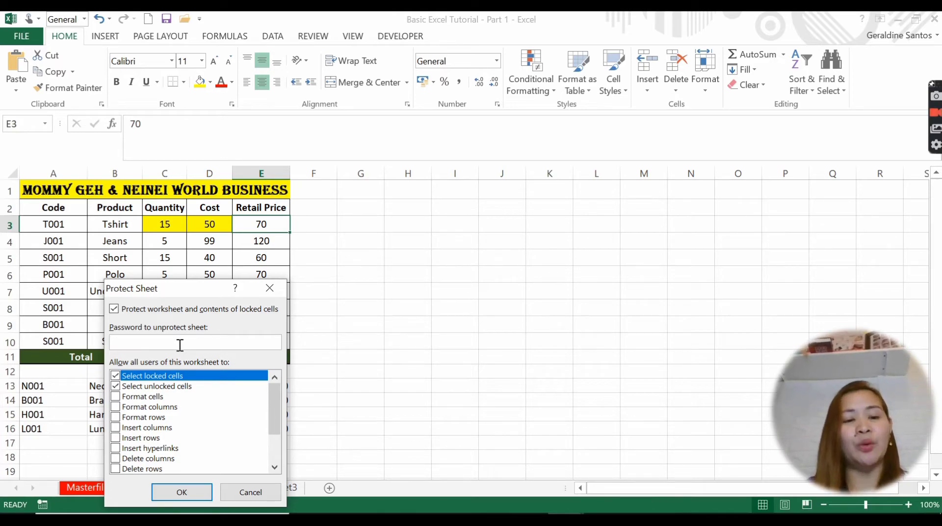
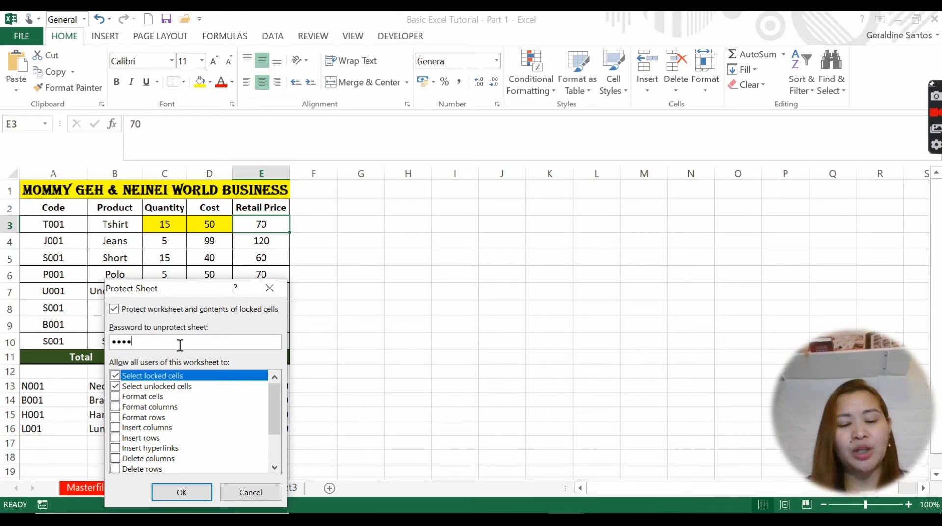
left_click(179, 496)
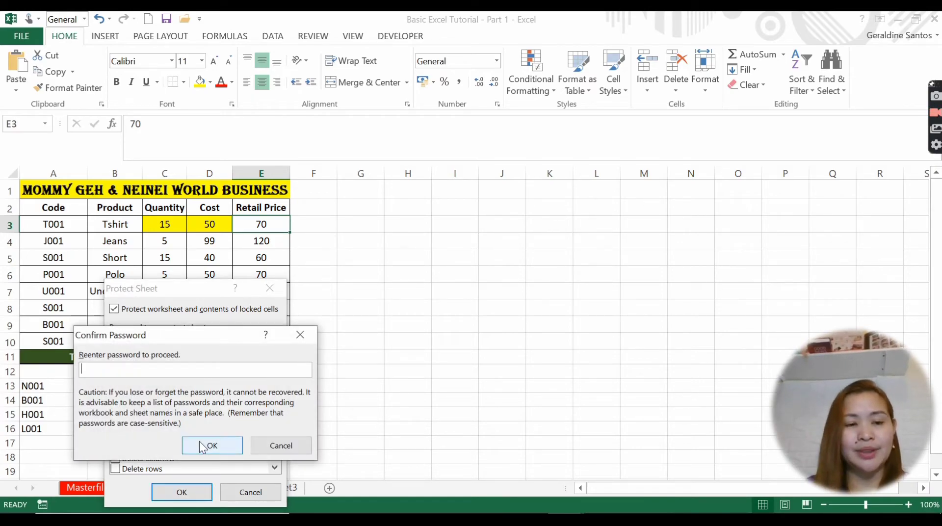
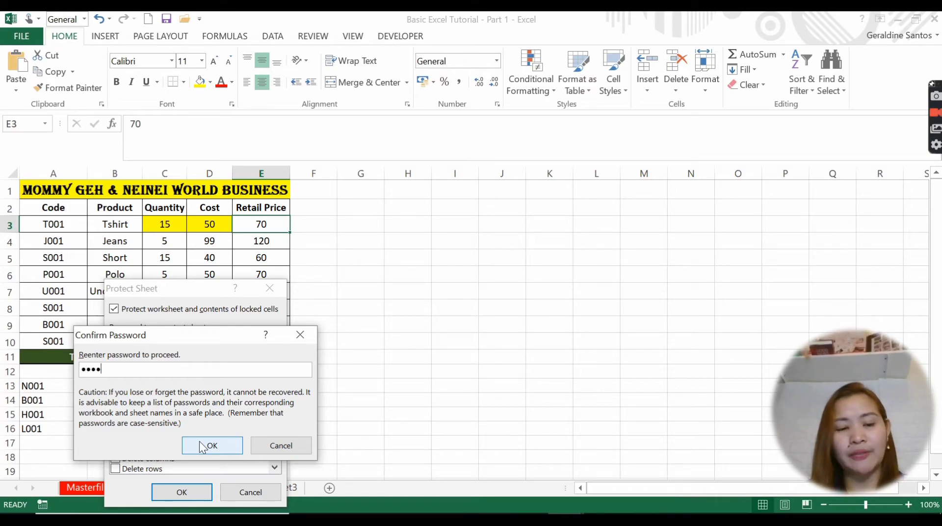
left_click(199, 441)
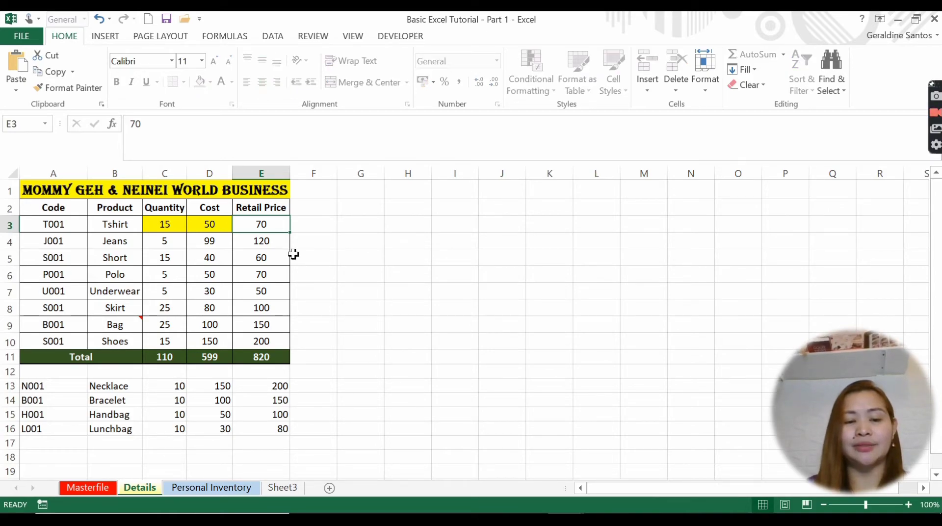
left_click(326, 247)
double_click(326, 248)
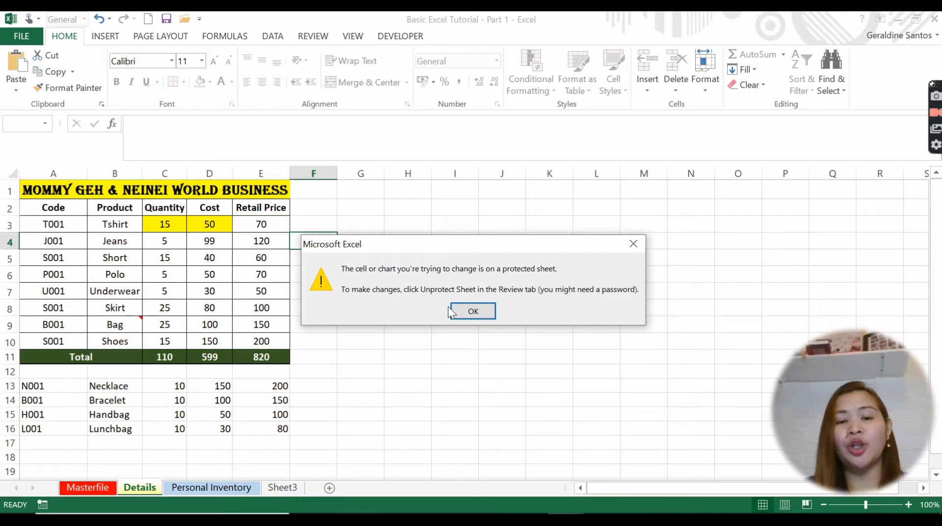
left_click(467, 313)
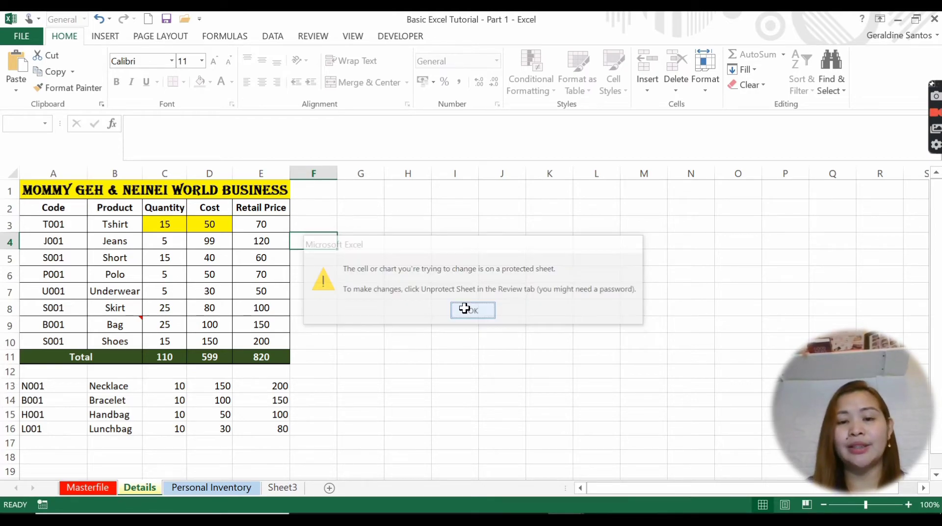
left_click(456, 255)
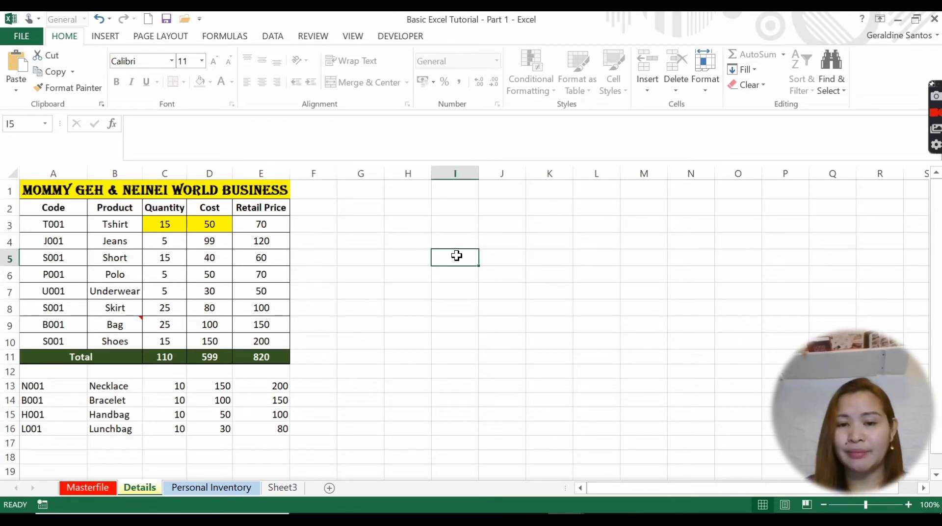
double_click(457, 256)
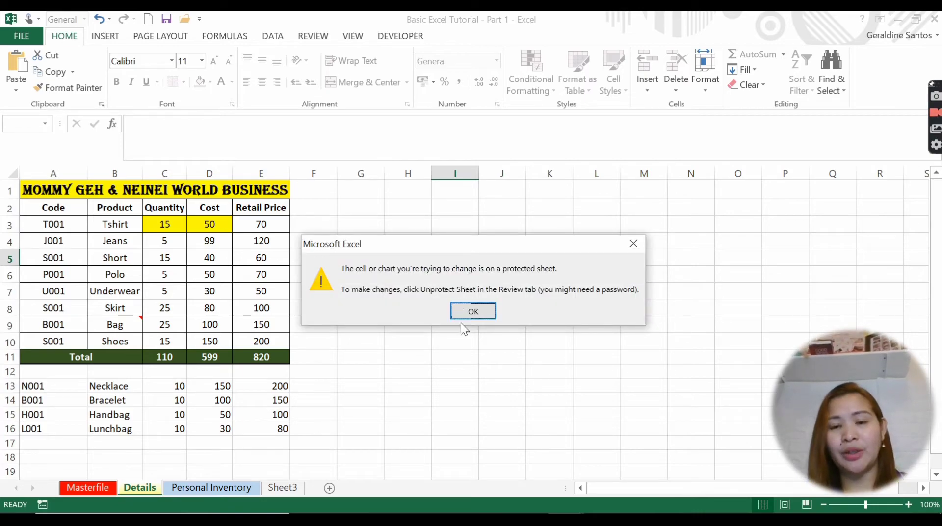
left_click(474, 311)
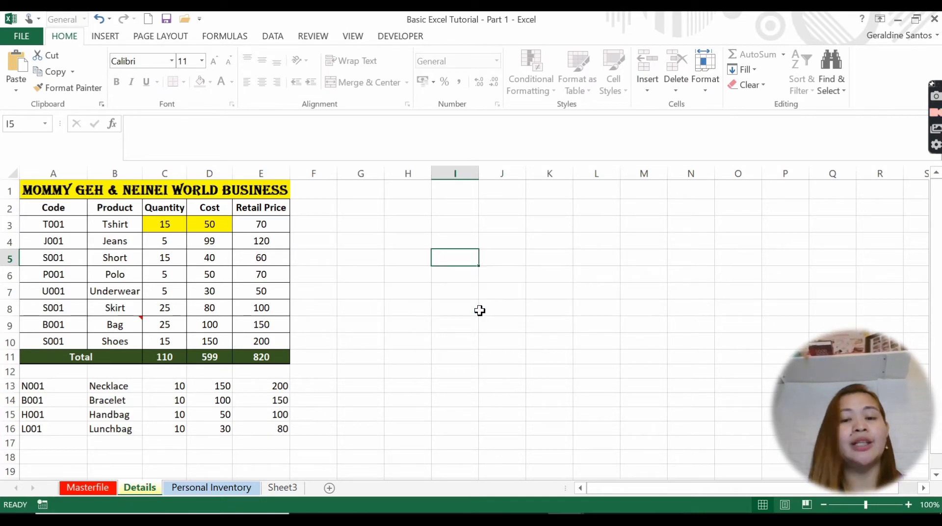
Unprotect the Details sheet with its password, then type test text into cell G7
right_click(133, 487)
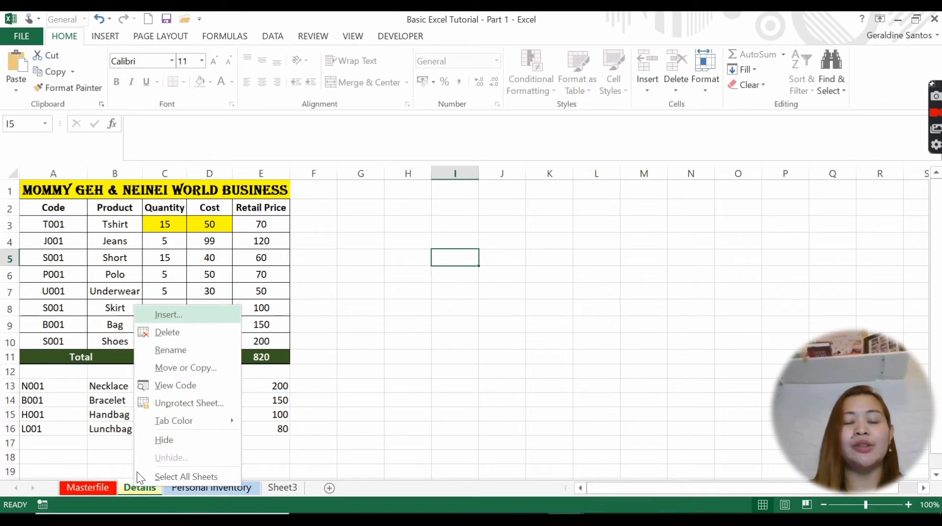
left_click(164, 403)
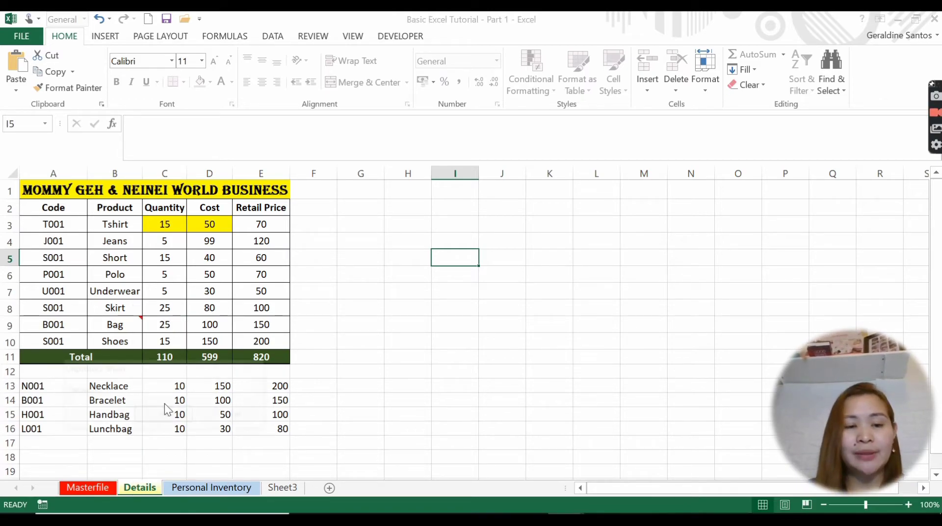
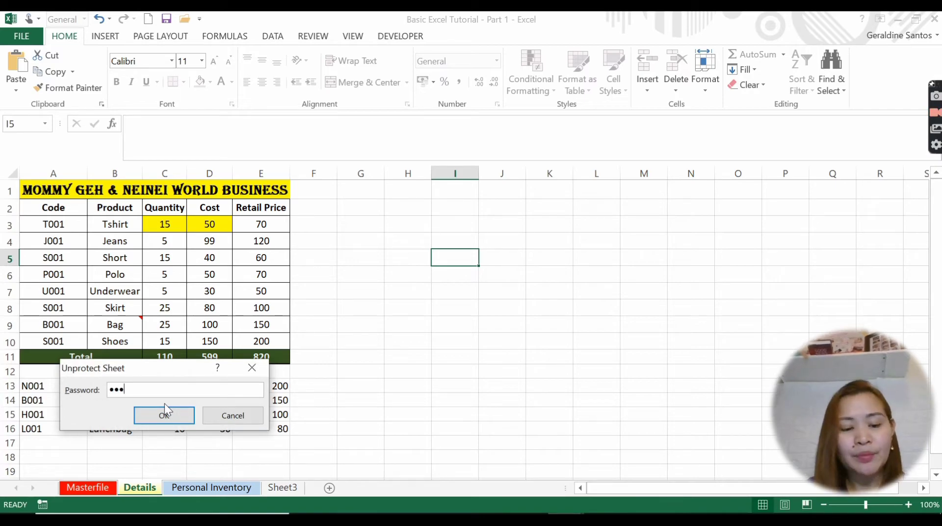
left_click(166, 416)
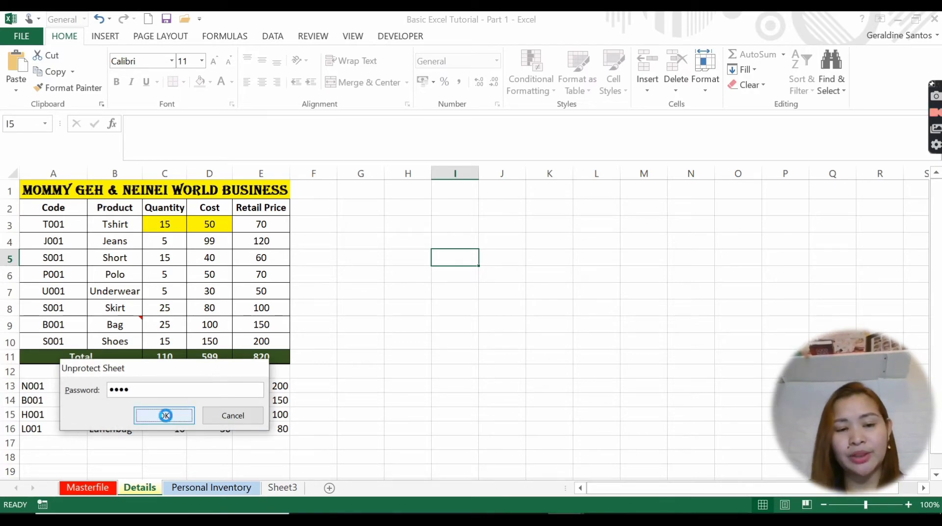
left_click(374, 285)
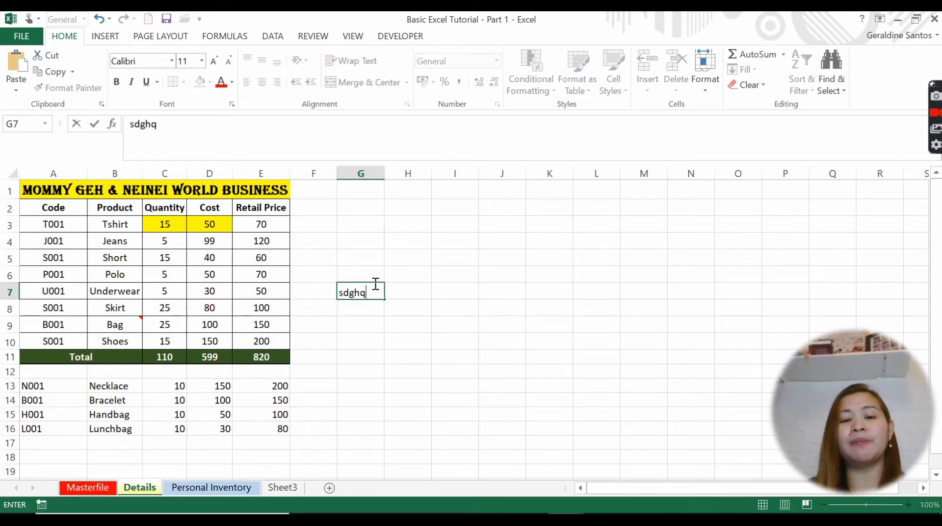
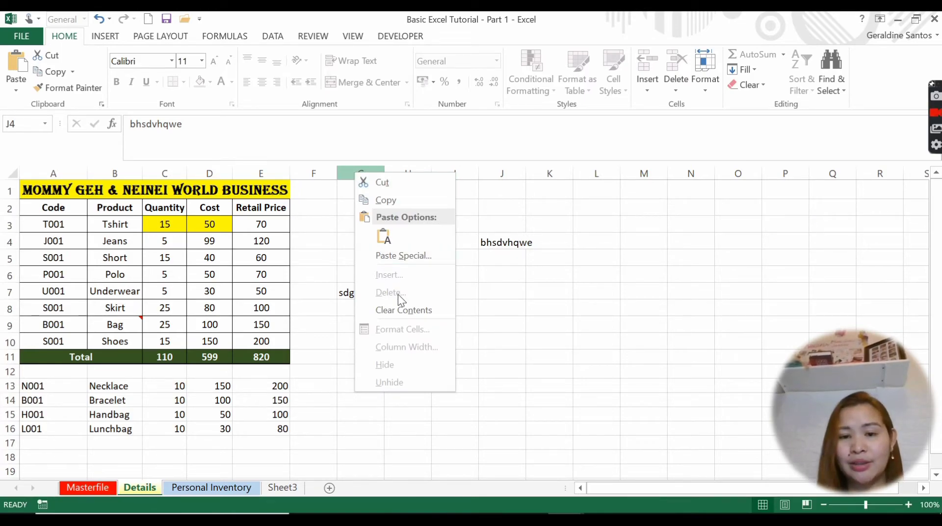
Dismiss the leftover column and row shortcut menus
key("Escape")
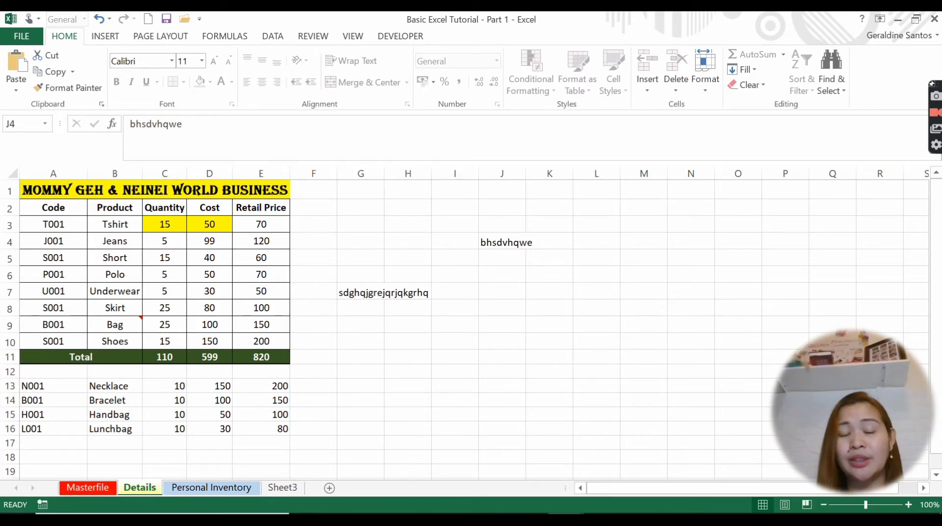
right_click(8, 274)
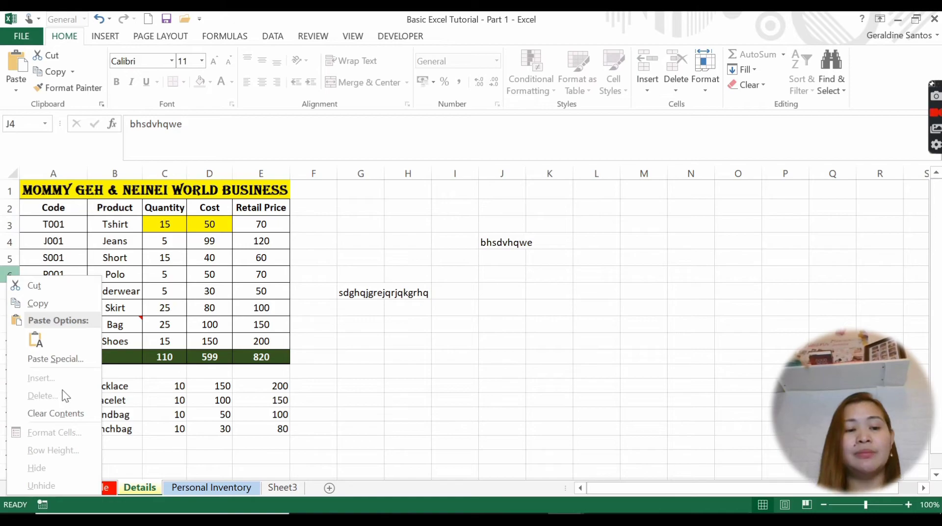
left_click(316, 362)
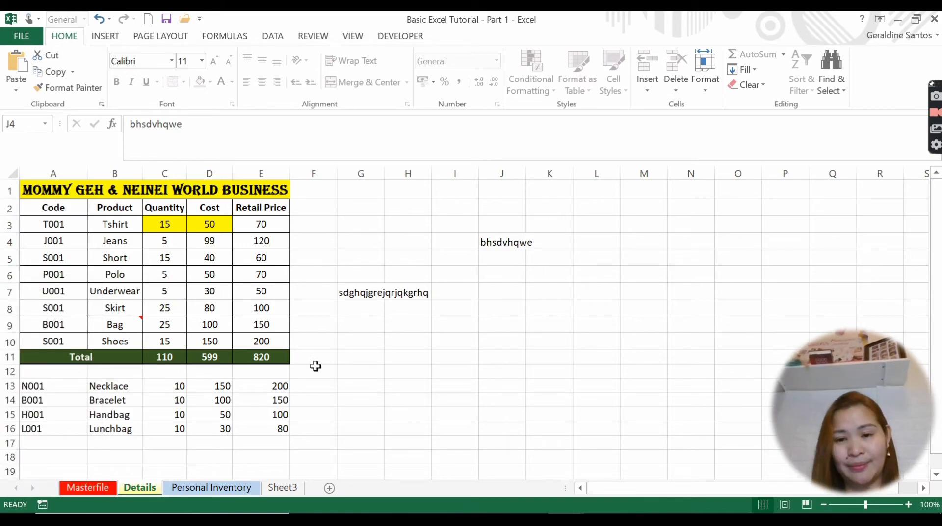
Protect the Details sheet with deleting columns and rows left unchecked
left_click(147, 488)
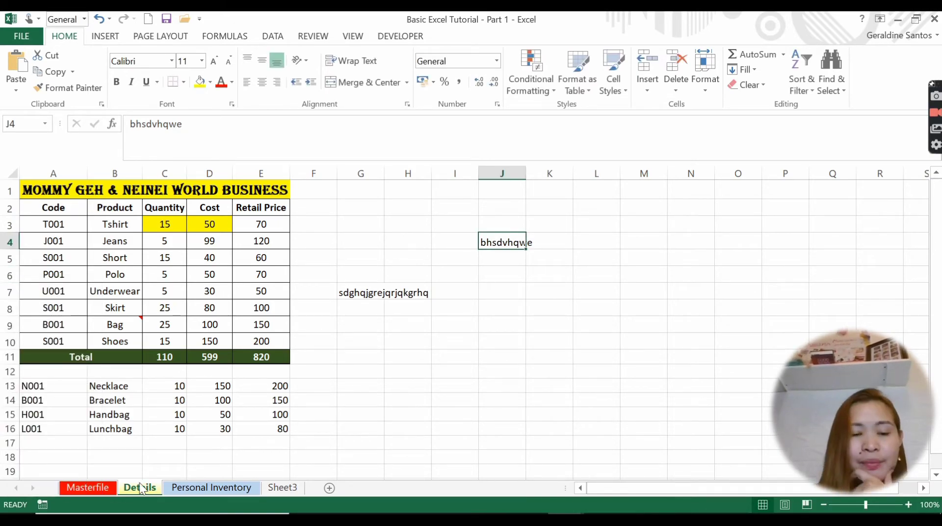
right_click(147, 488)
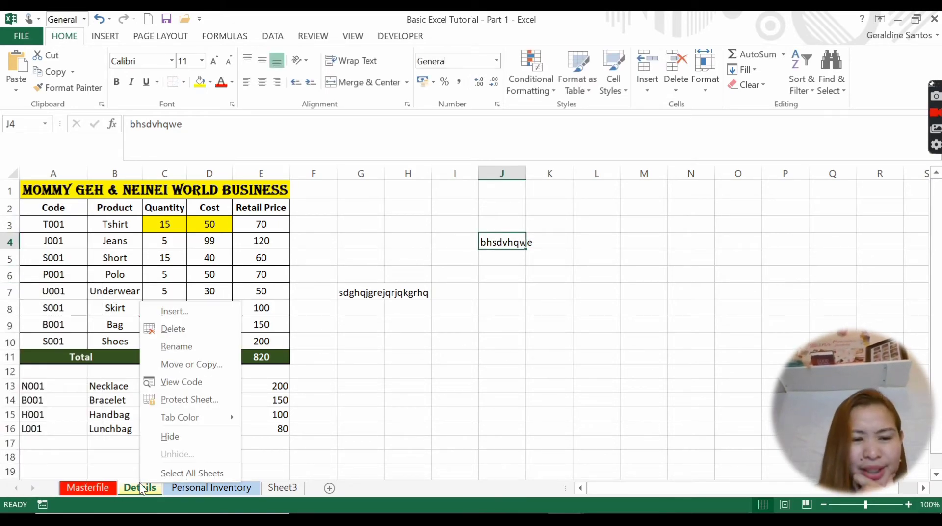
left_click(172, 400)
left_click(92, 458)
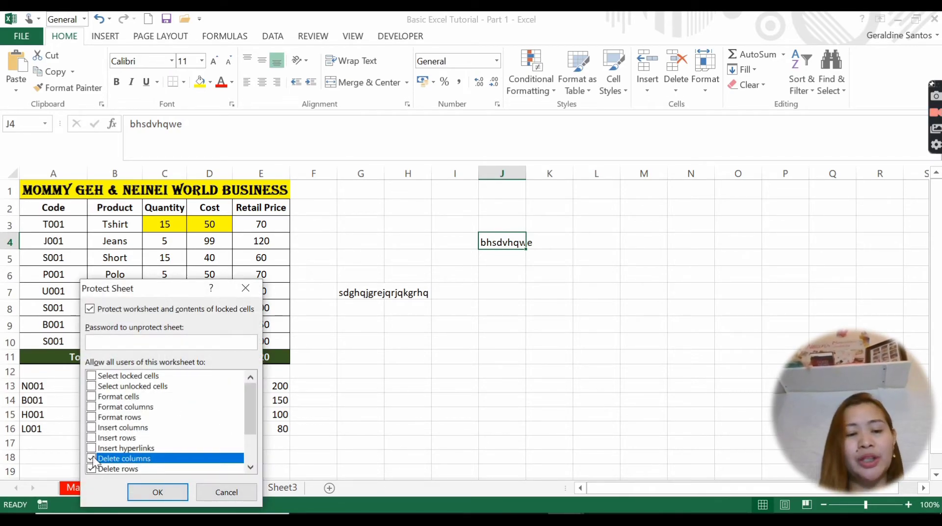
left_click(91, 459)
left_click(92, 468)
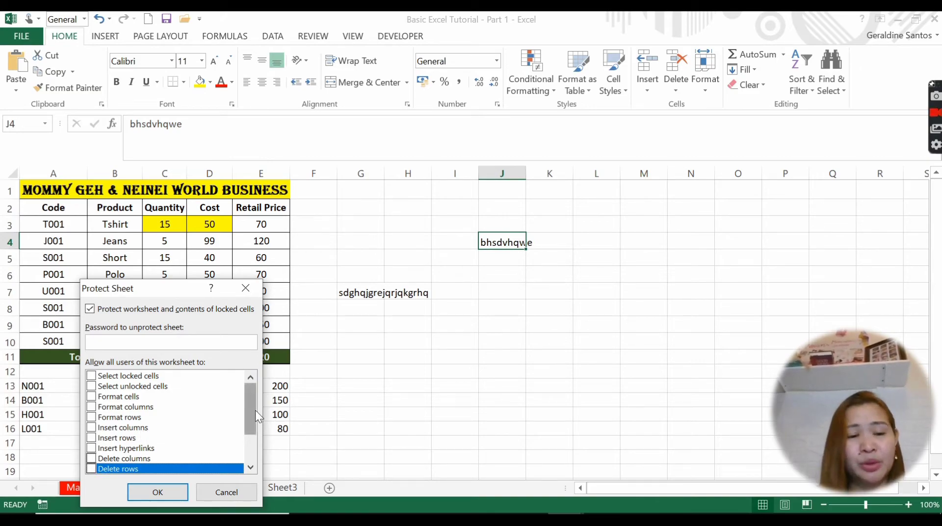
left_click_drag(255, 410, 252, 443)
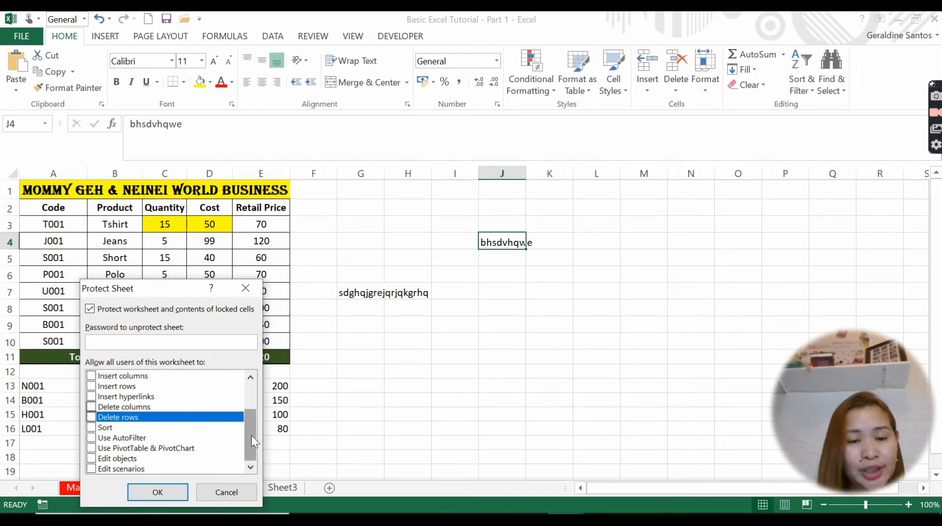
left_click_drag(251, 434, 254, 396)
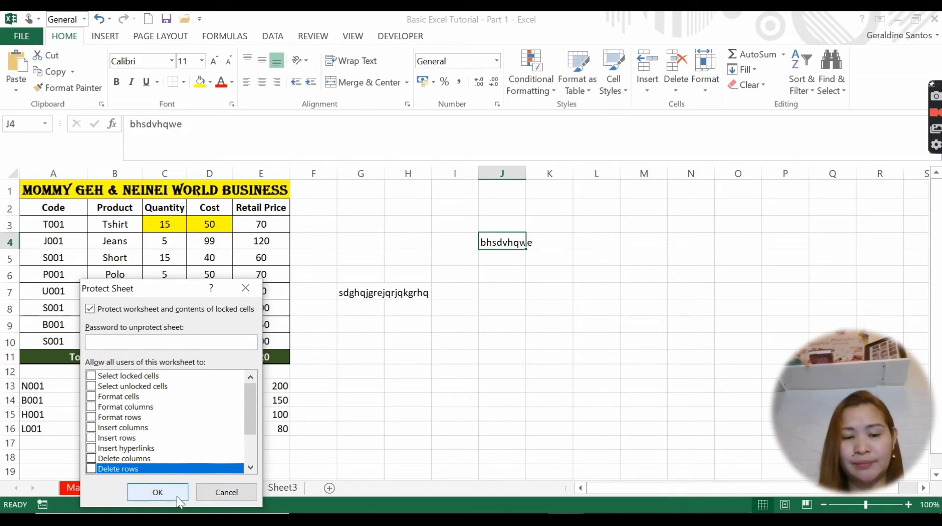
left_click(157, 492)
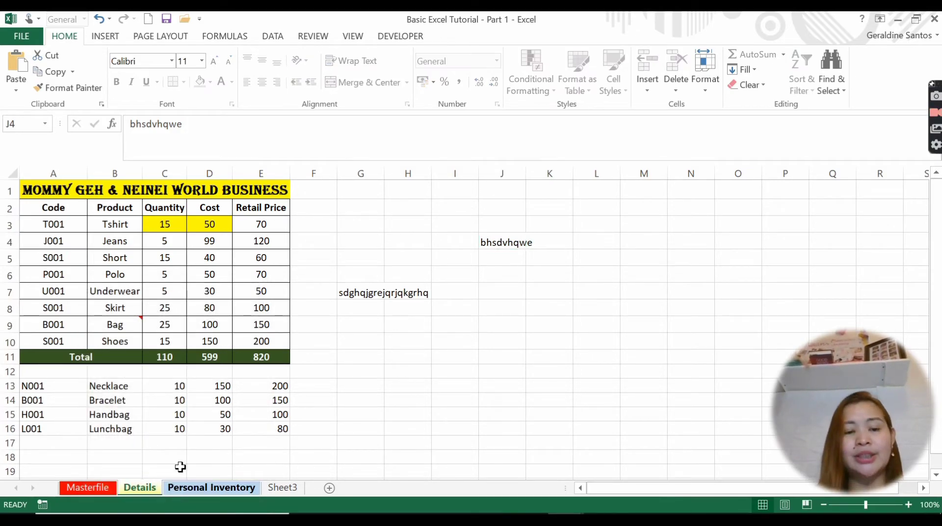
Confirm the Details sheet rejects a Delete edit, then switch to Personal Inventory
key("Delete")
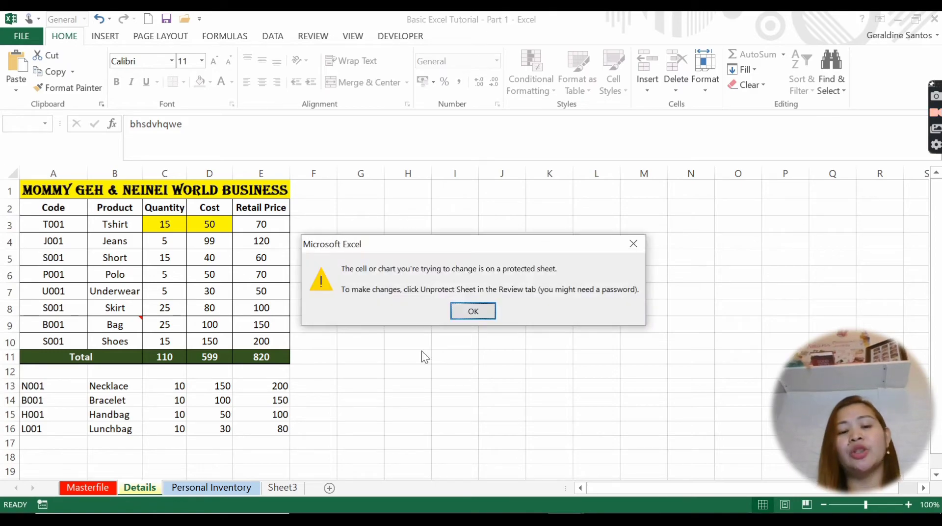
left_click(466, 317)
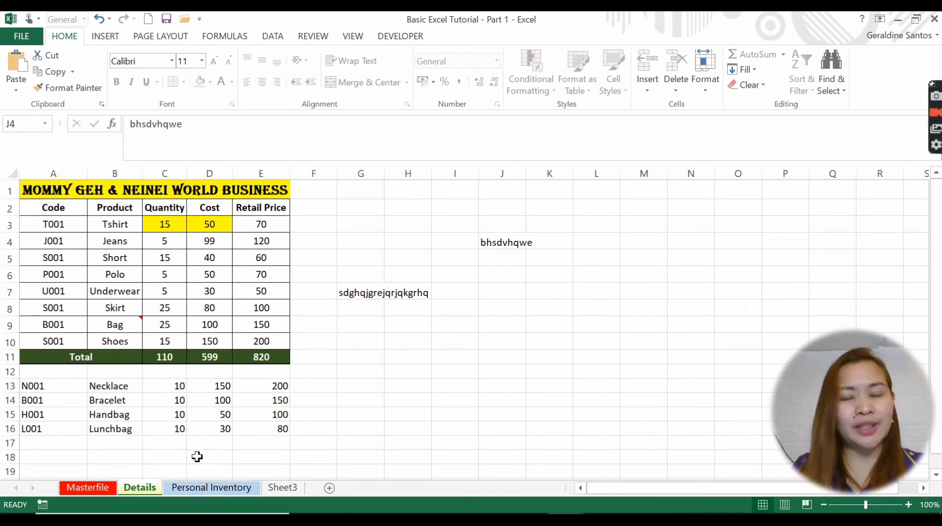
left_click(190, 488)
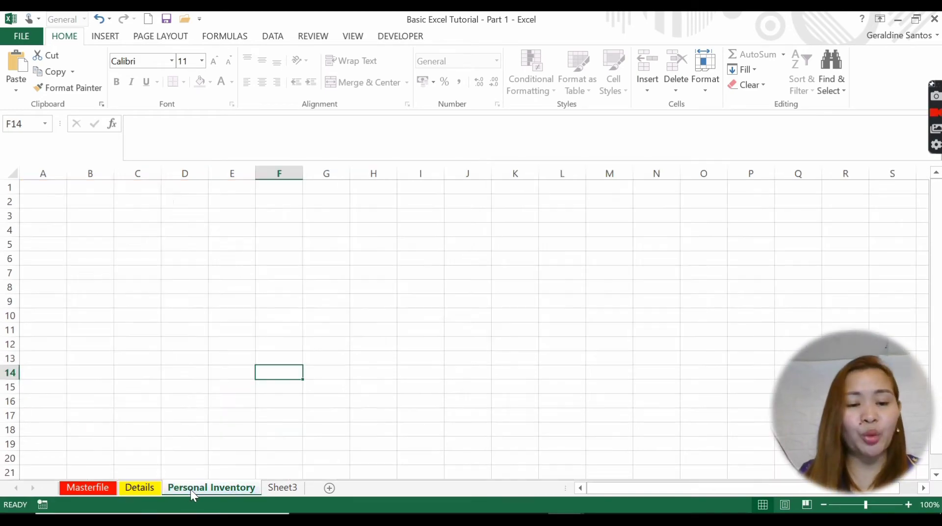
Enter Salary in B2, Income in C1 and Expenses in D1, then widen column B
left_click(98, 201)
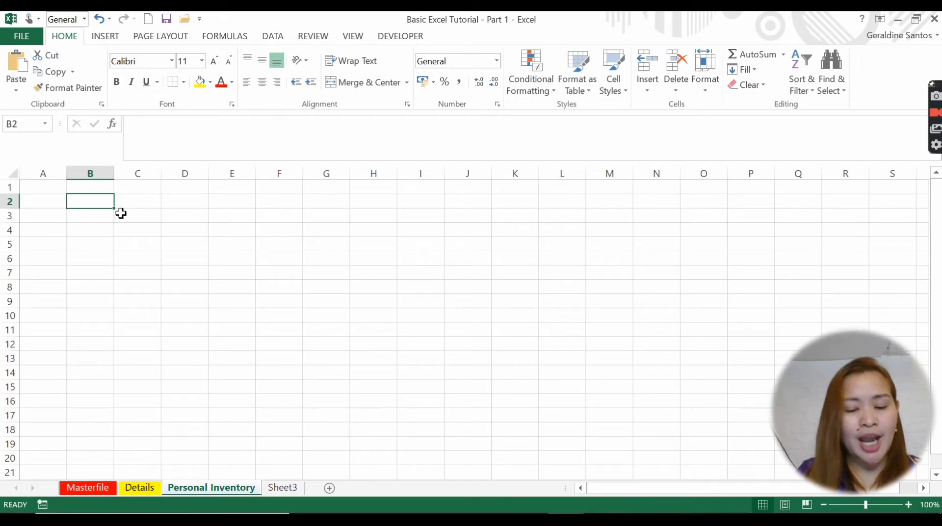
type("S")
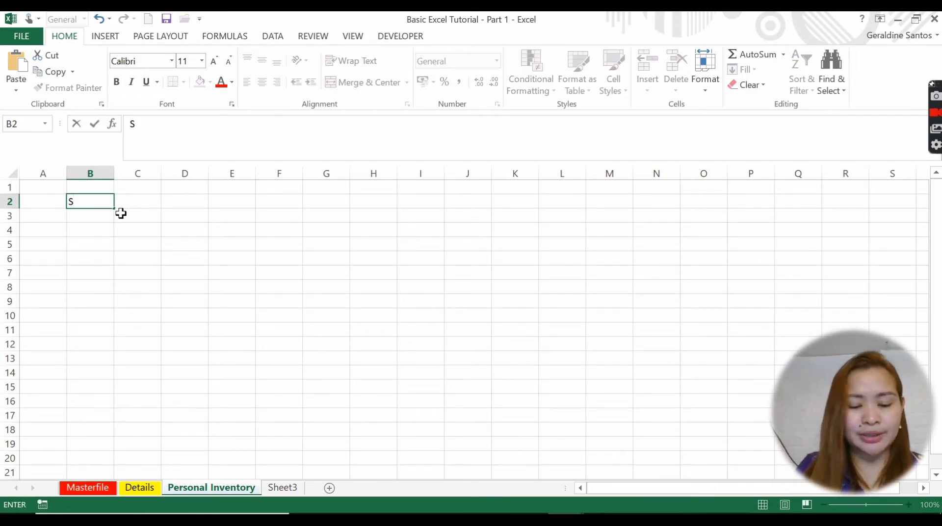
type("alary")
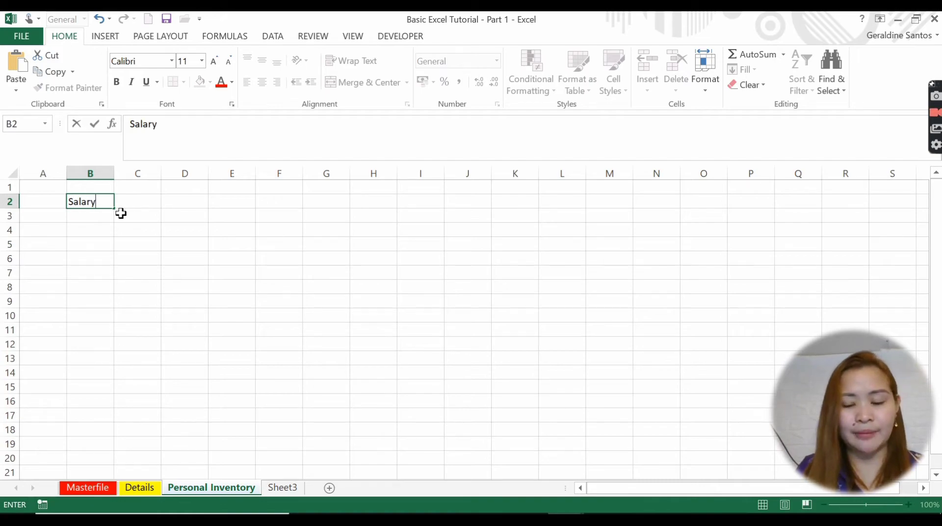
key("ctrl+Return")
key("Tab")
key("Up")
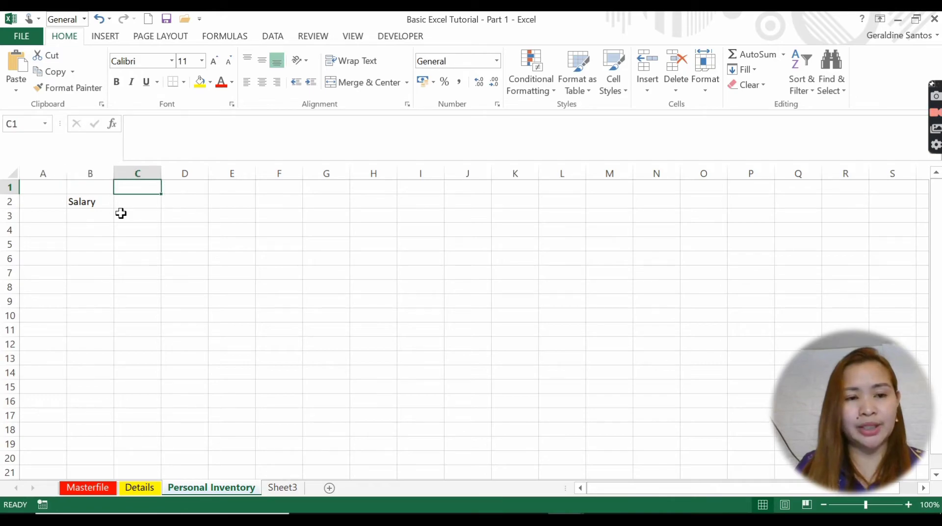
type("Income")
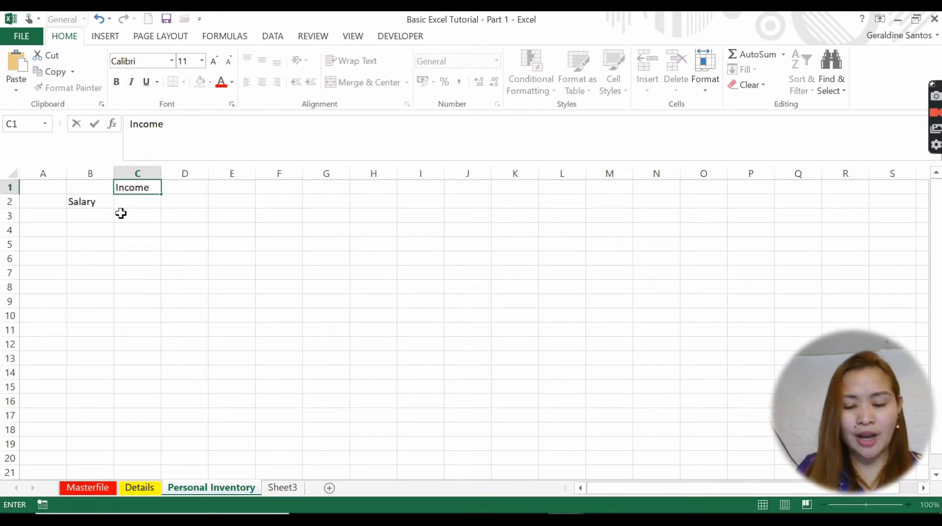
key("Tab")
type("Ex")
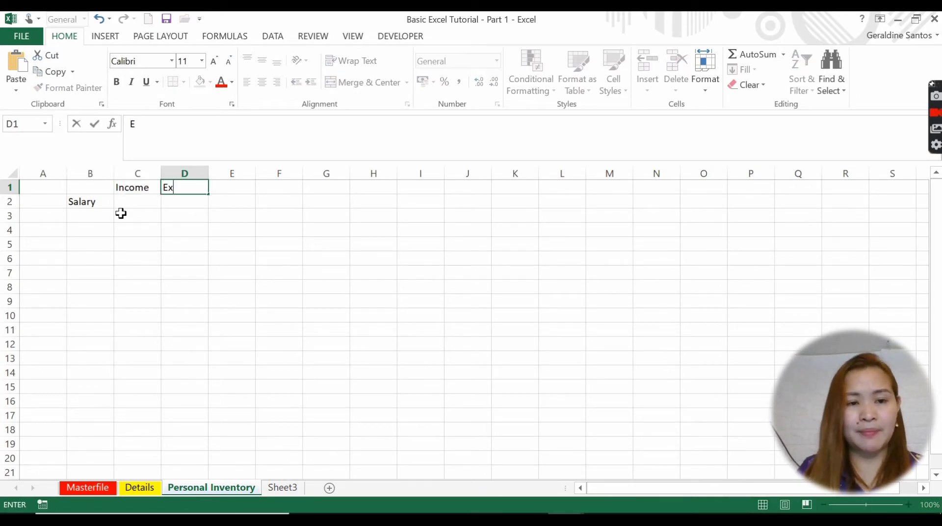
type("pense")
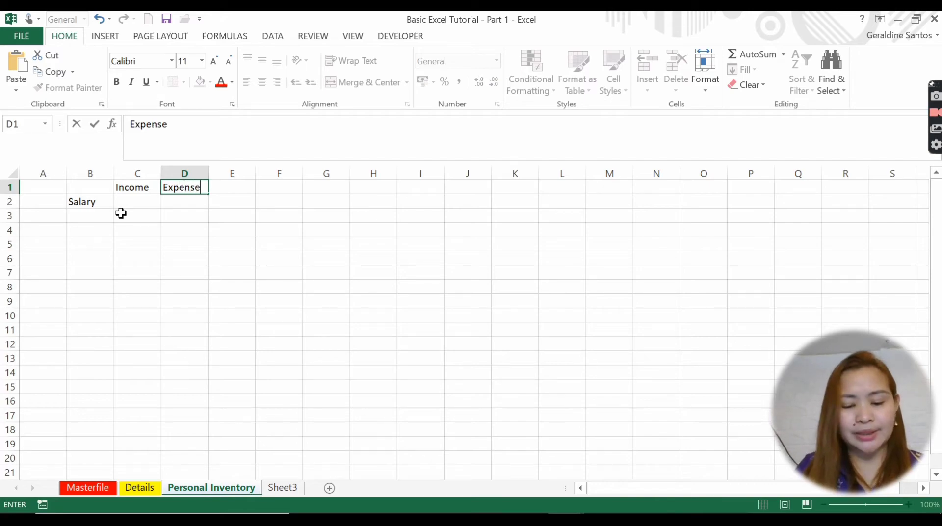
type("s")
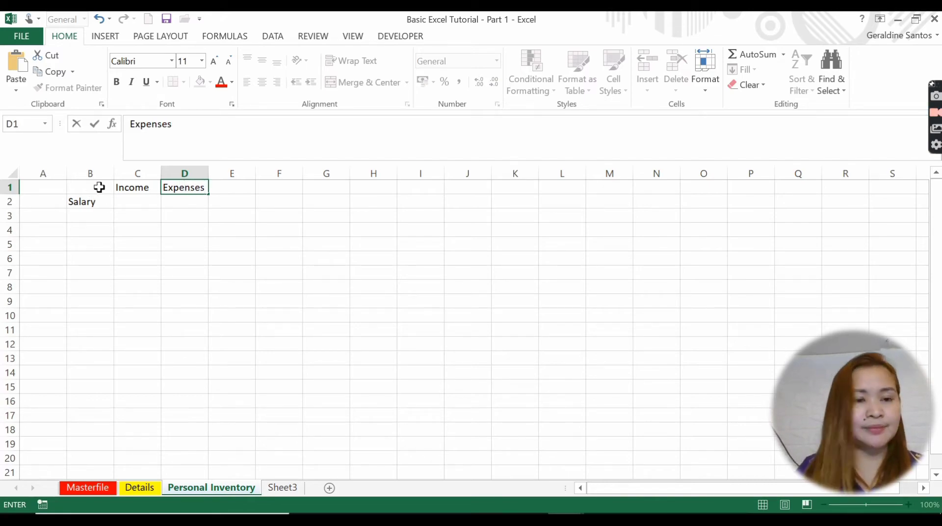
left_click(99, 187)
left_click_drag(114, 173, 214, 181)
Enter 10000 as the salary income in C2
left_click(197, 205)
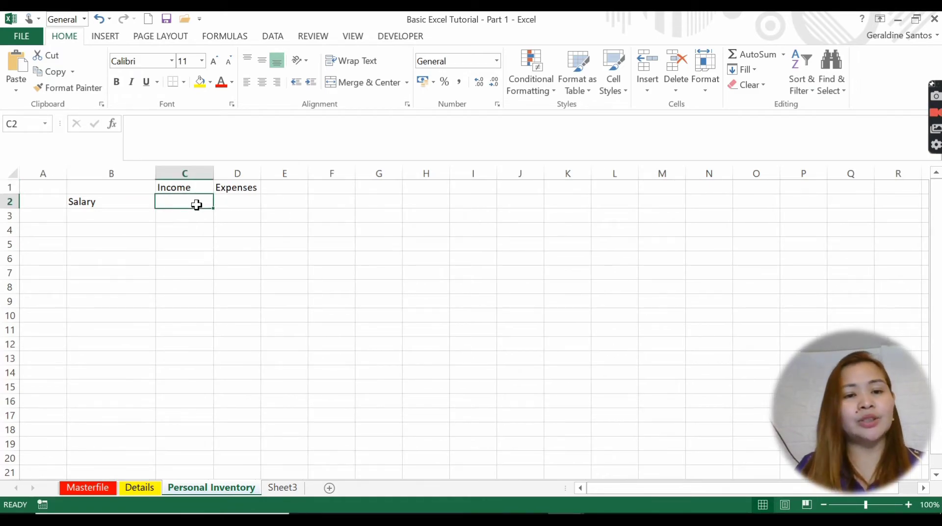
type("1000")
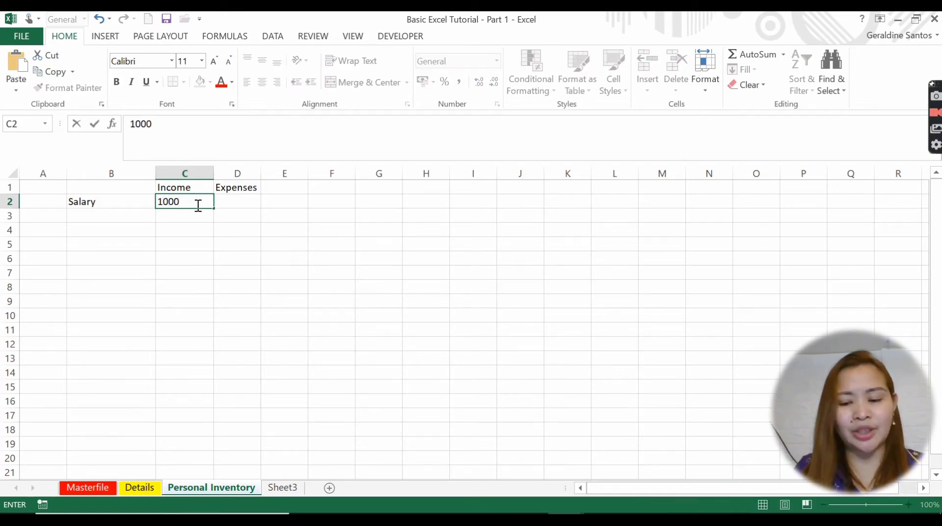
type("0")
key("Return")
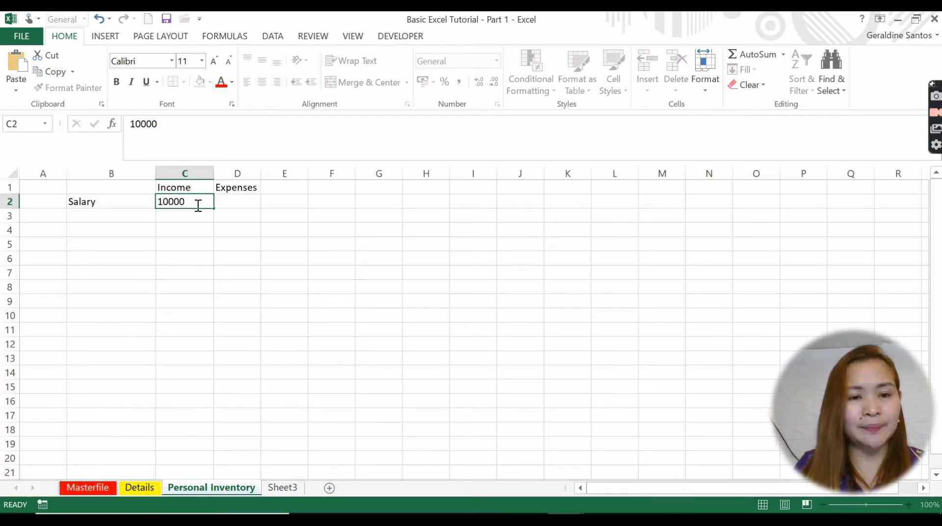
Format columns C and D as comma style with no decimals, then type House Rent in B3
left_click_drag(196, 173, 237, 174)
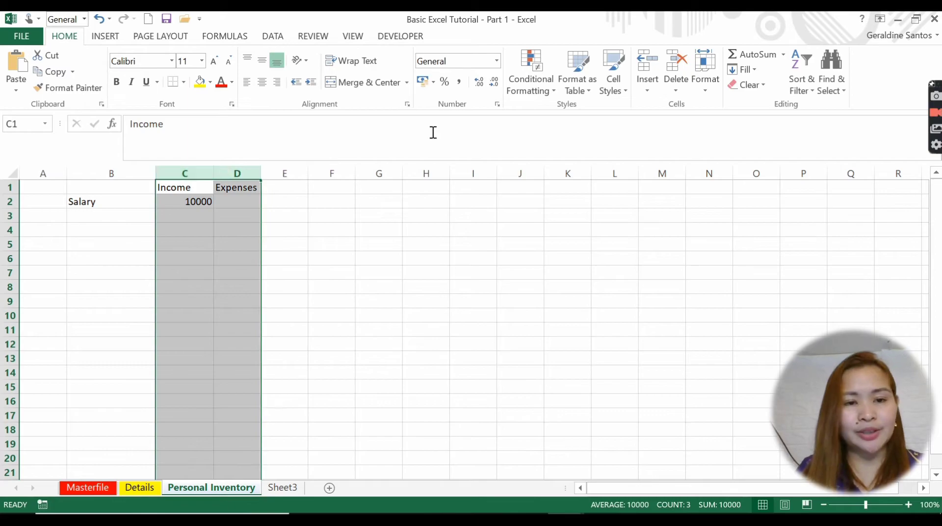
left_click(459, 83)
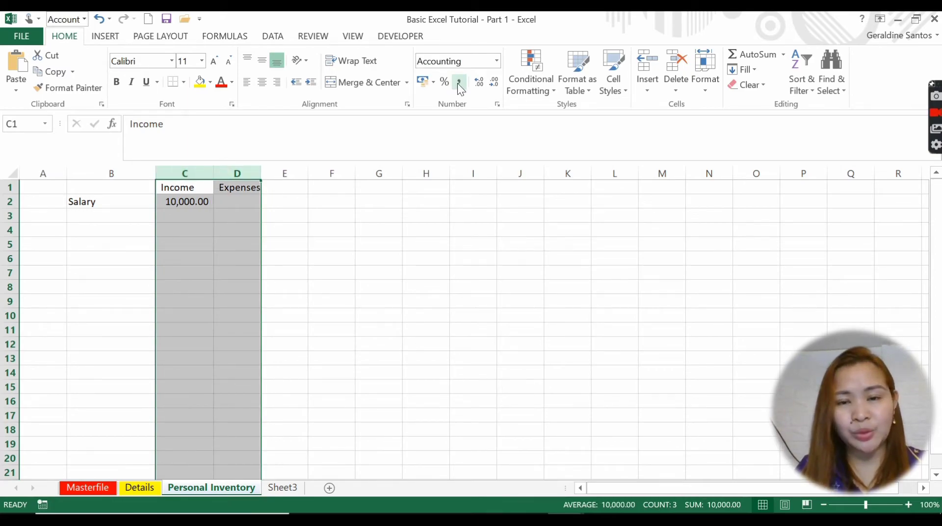
left_click(493, 86)
left_click(494, 86)
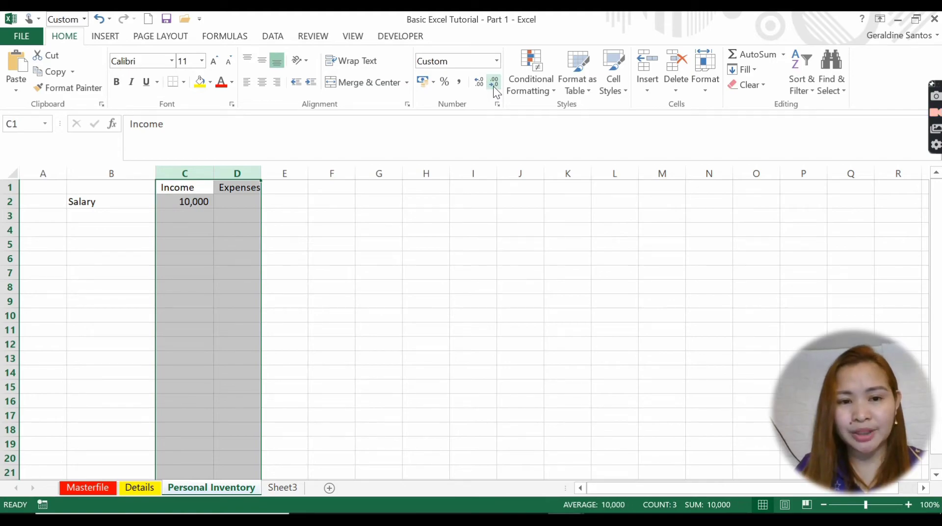
left_click(121, 220)
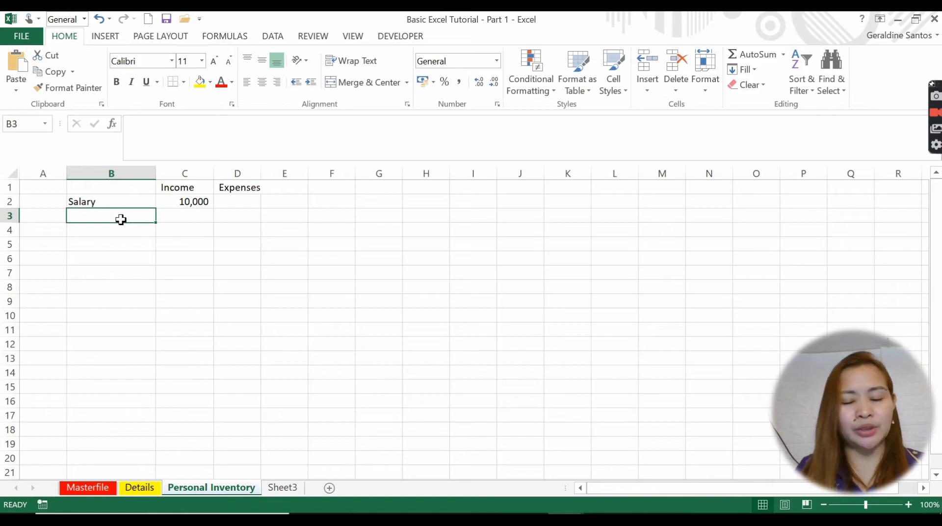
type("House")
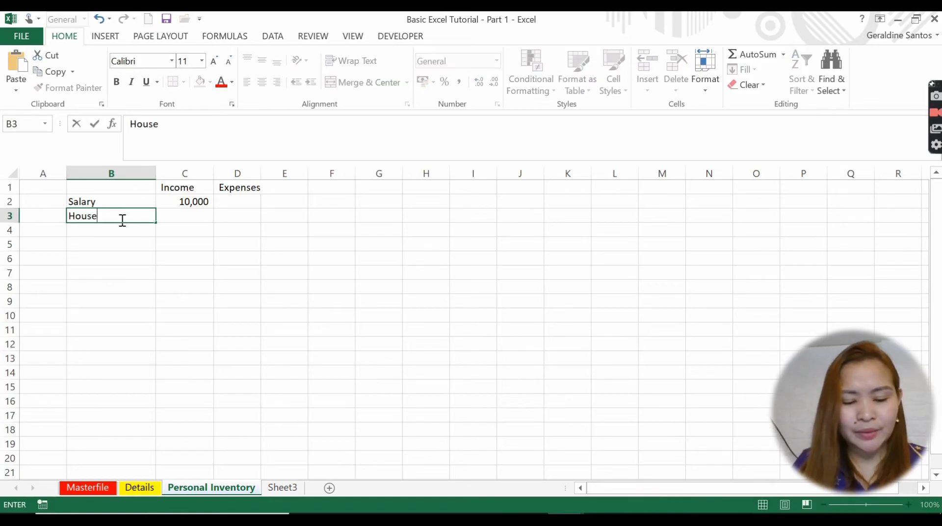
type(" Rent")
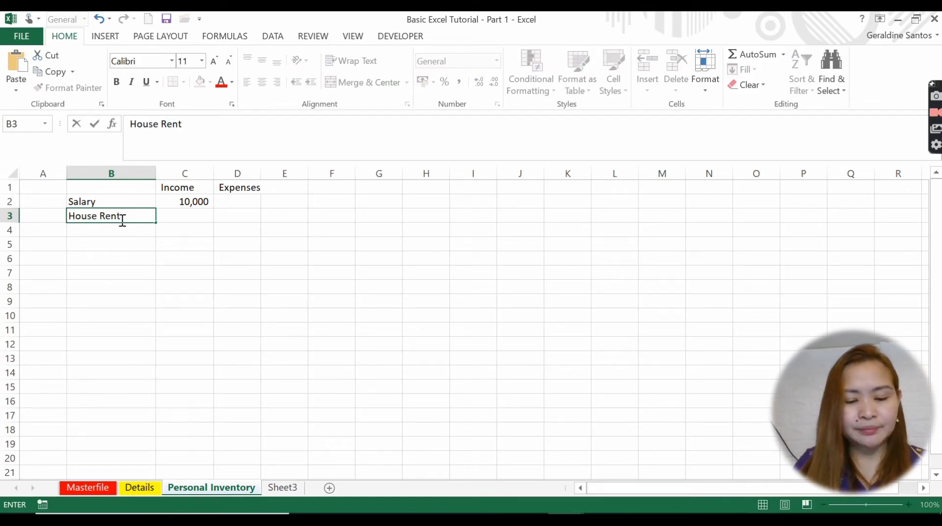
Fill B3–B7 with House Rent, Electricity & Water, Wifi & Load, Food, Toiletries & Other, fixing a typo
key("Return")
type("Elect")
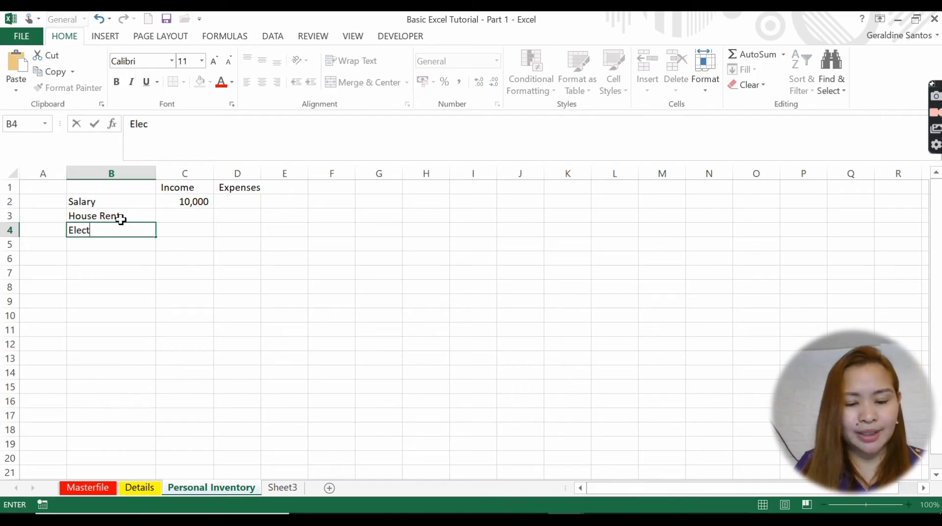
type("ricity")
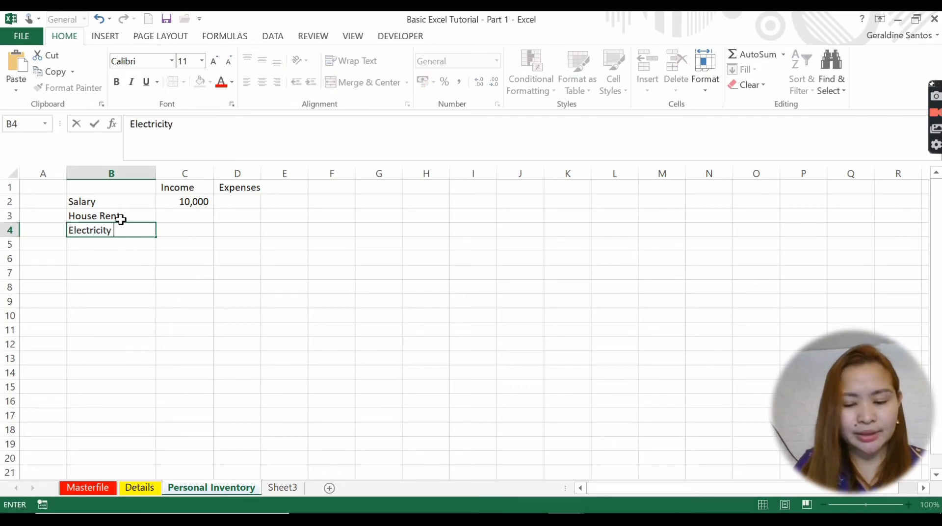
type(" & Water")
key("ctrl+Return")
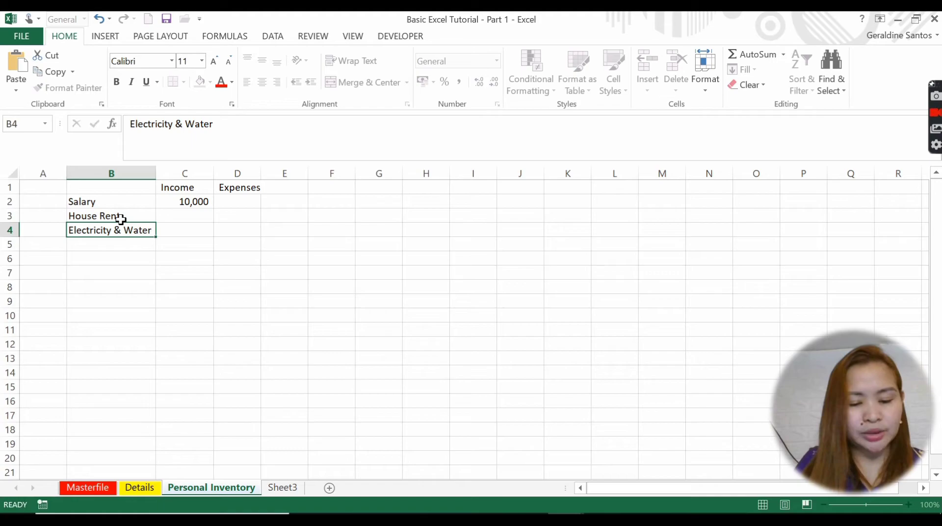
key("Return")
type("Wifi")
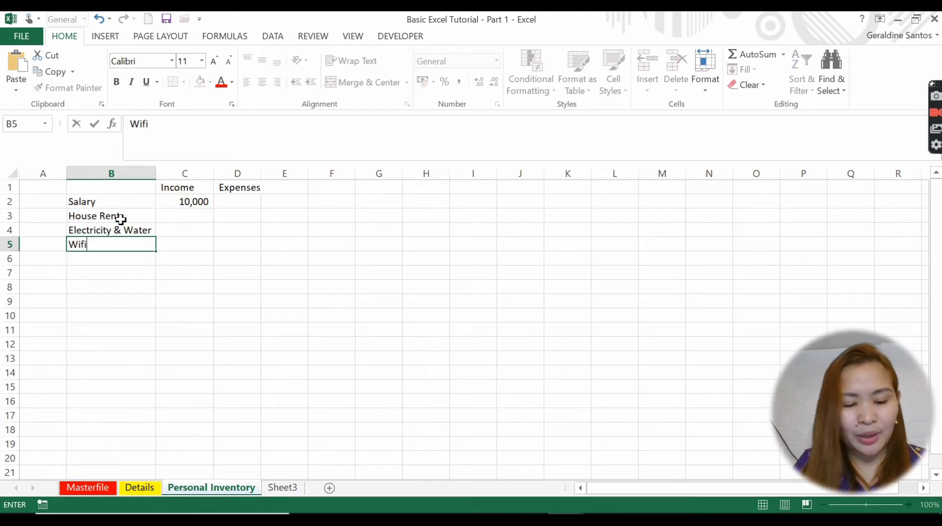
type(" & Load")
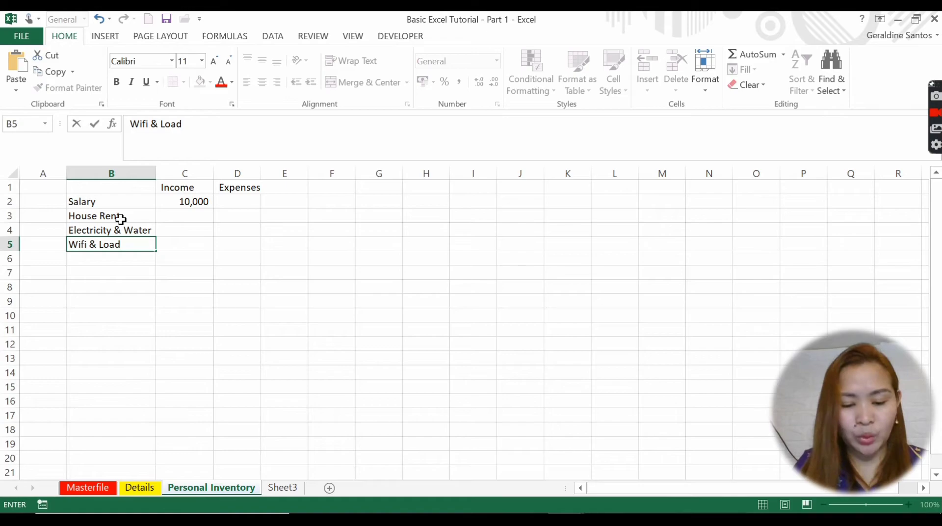
key("Return")
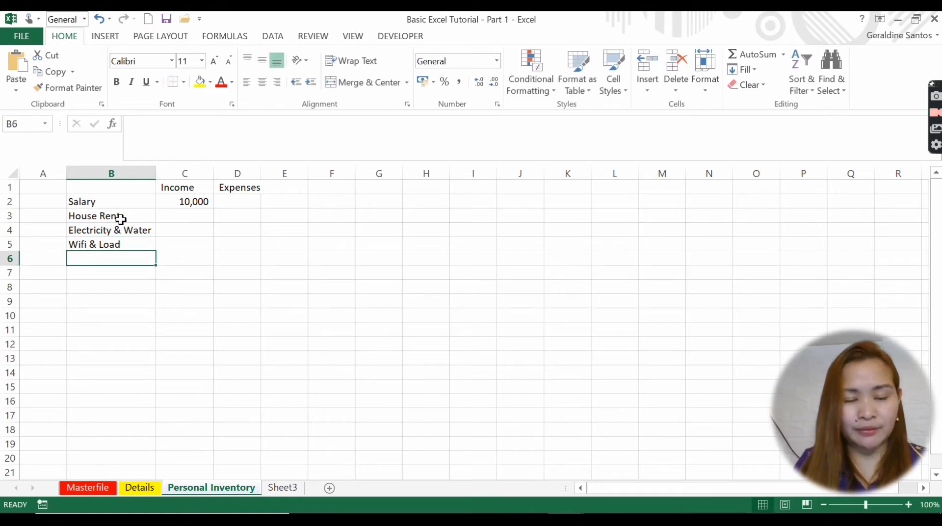
type("Food")
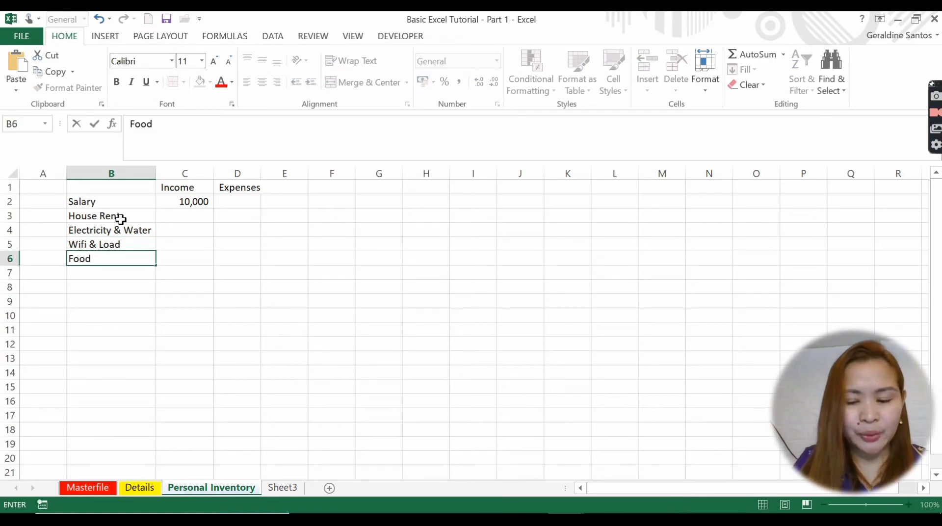
key("Return")
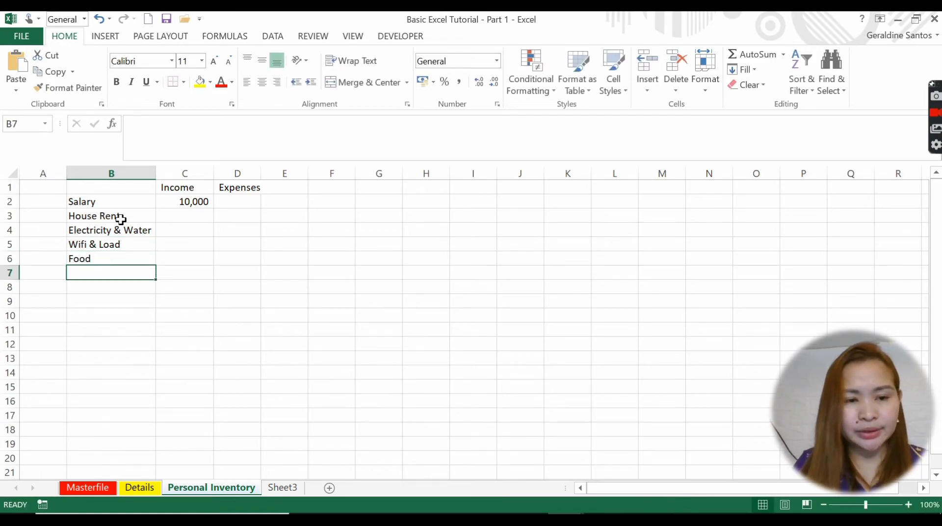
type("T")
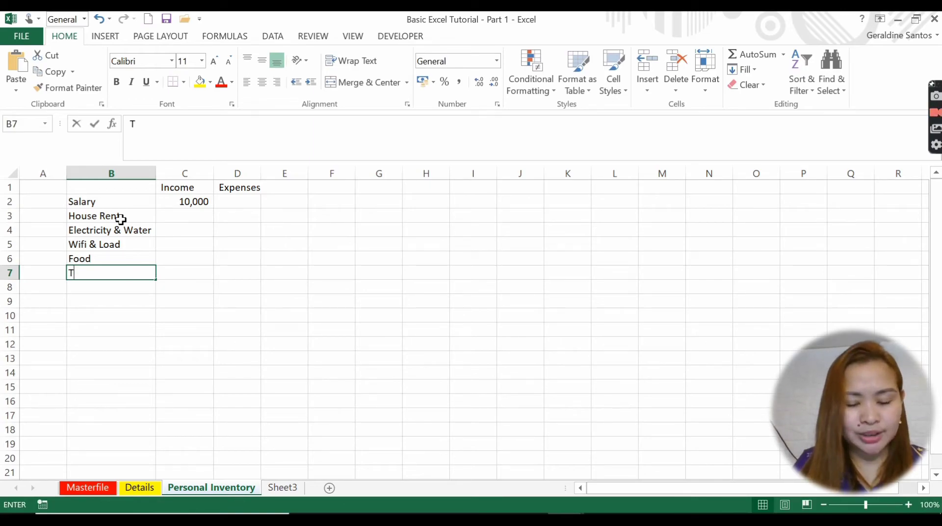
type("oiletries ")
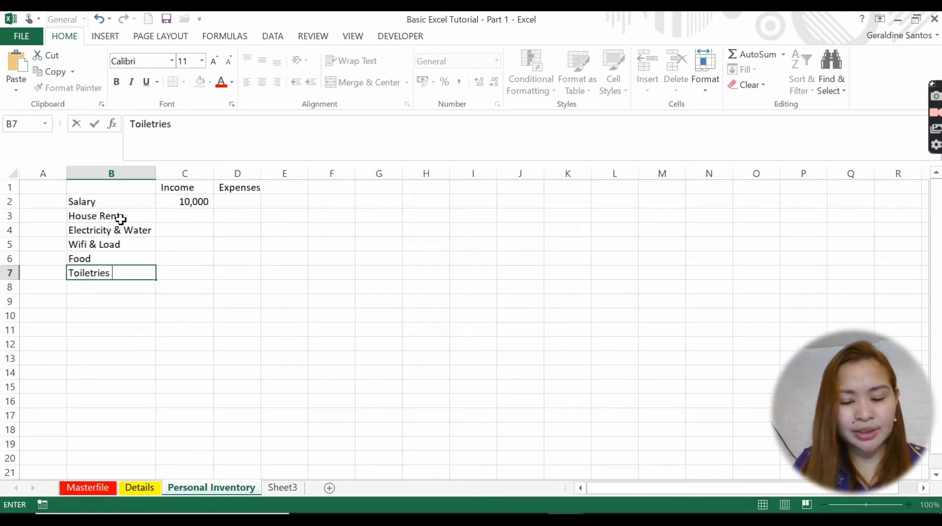
type("& otehr")
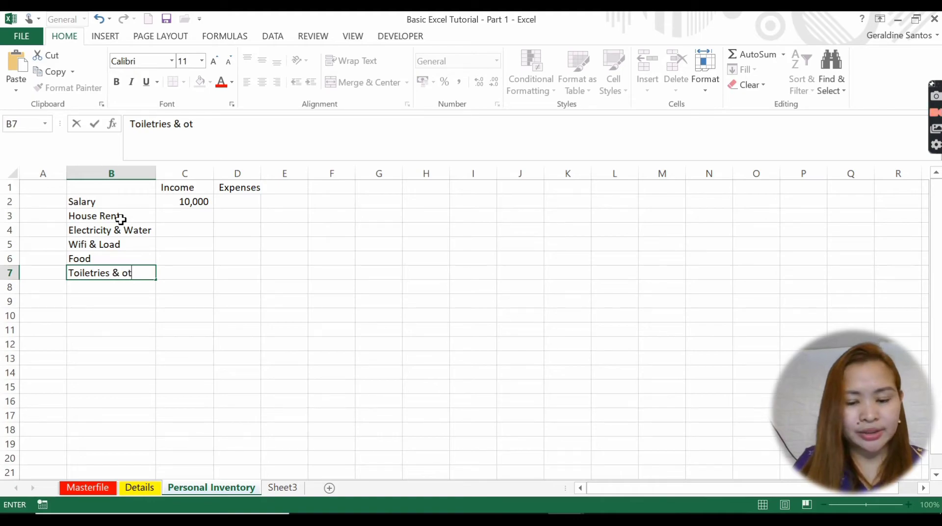
key("BackSpace")
key("BackSpace")
key("BackSpace")
key("BackSpace")
key("BackSpace")
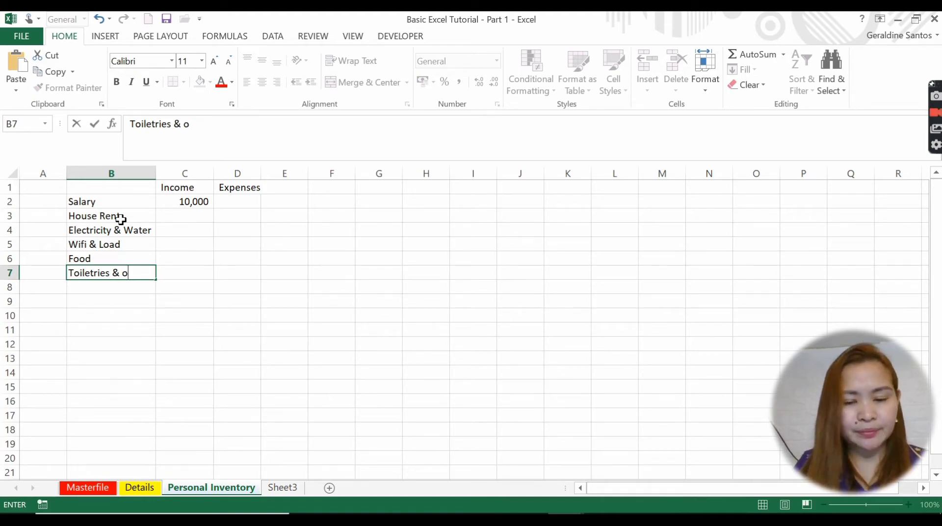
type("Other")
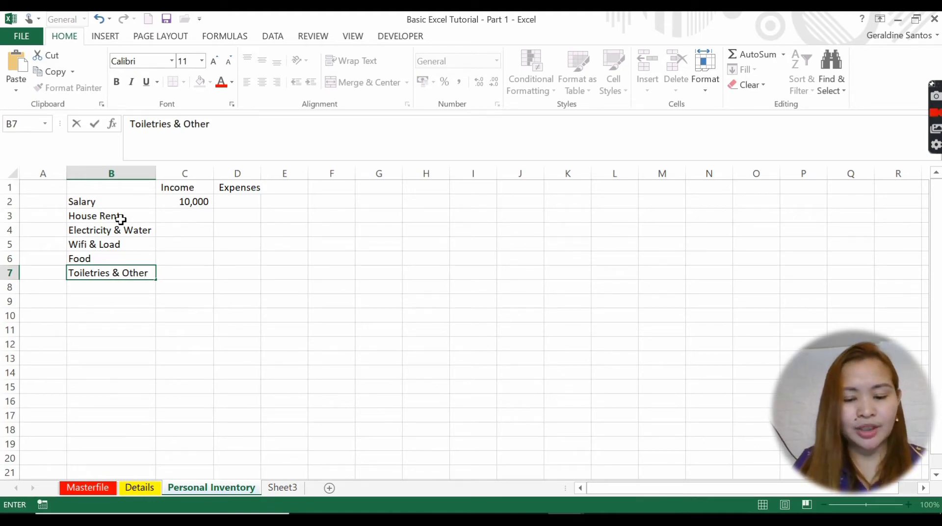
key("Return")
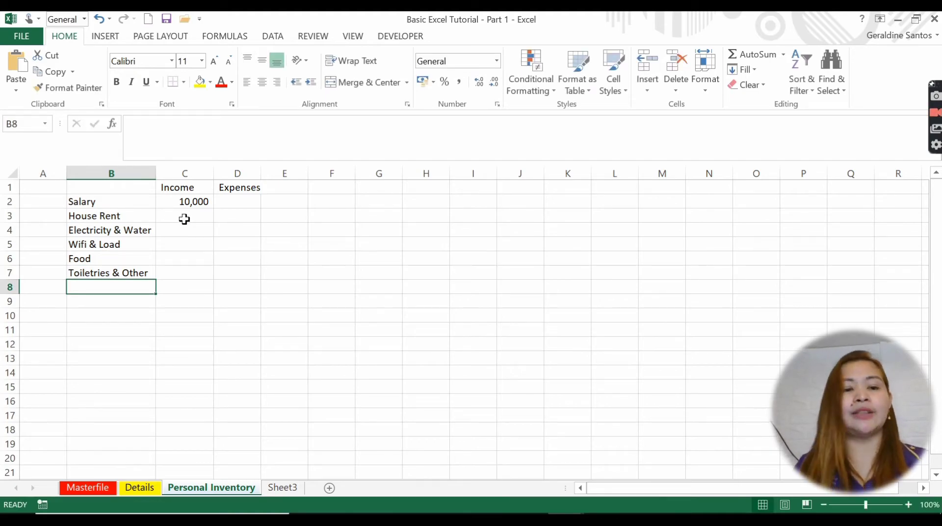
Enter expense amounts 2000, 1000, 500, 1000 and 300 in D3–D7
left_click(245, 212)
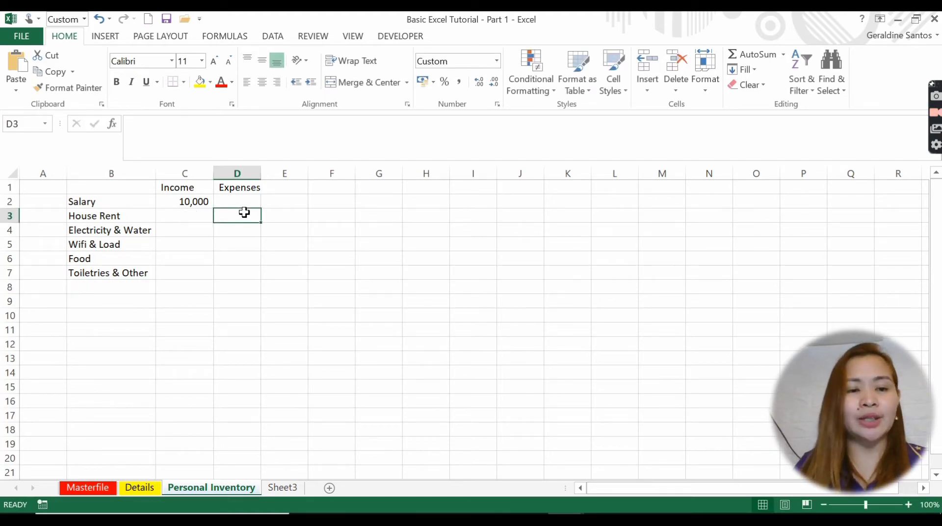
type("2000")
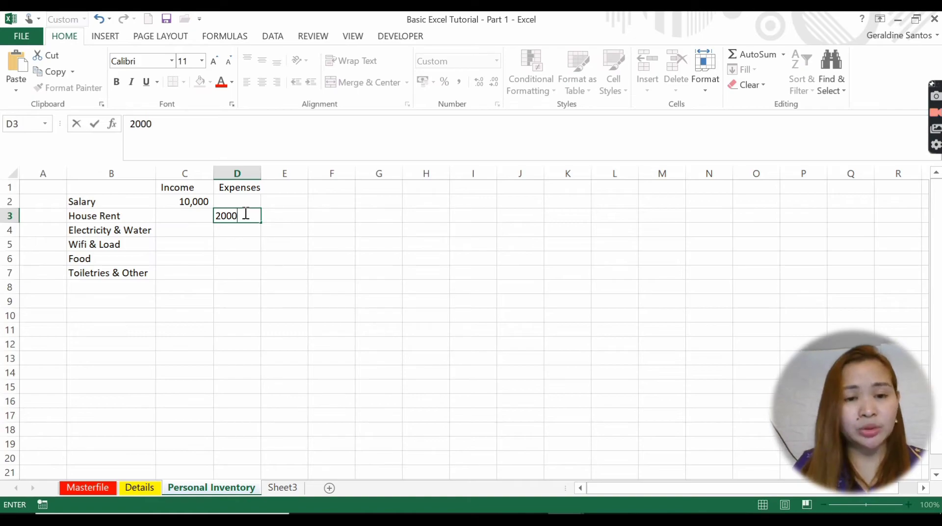
key("Return")
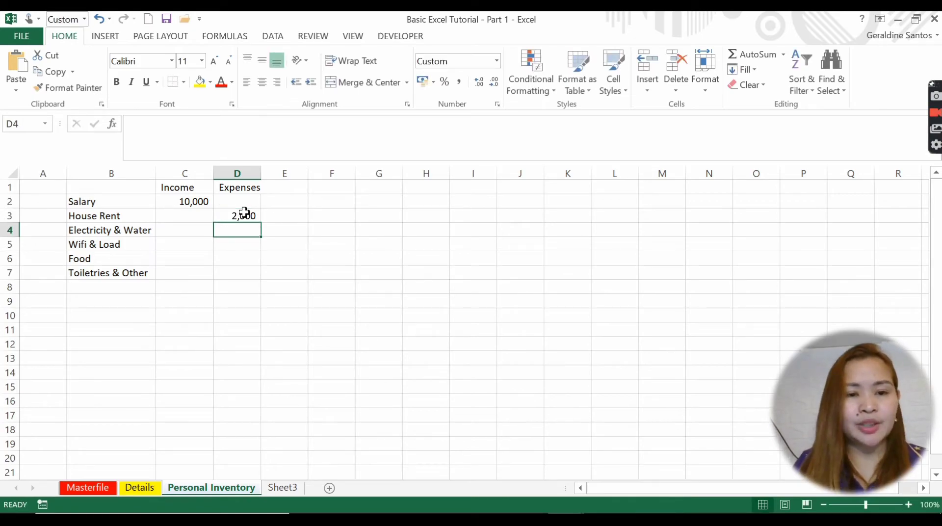
type("1000")
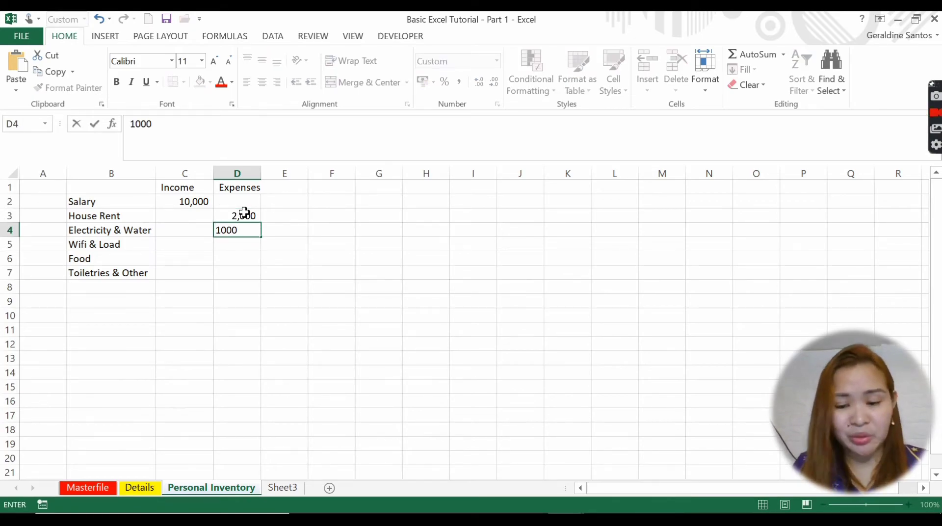
key("Return")
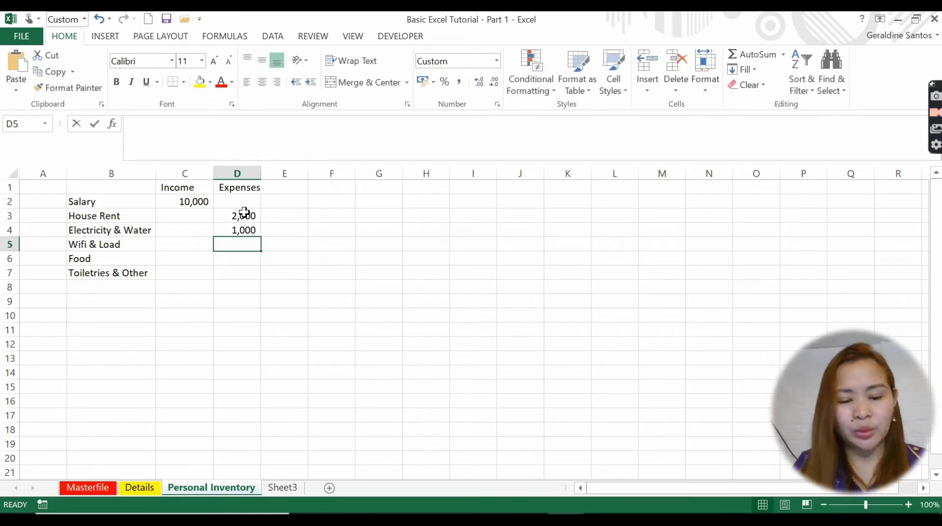
type("500")
key("Return")
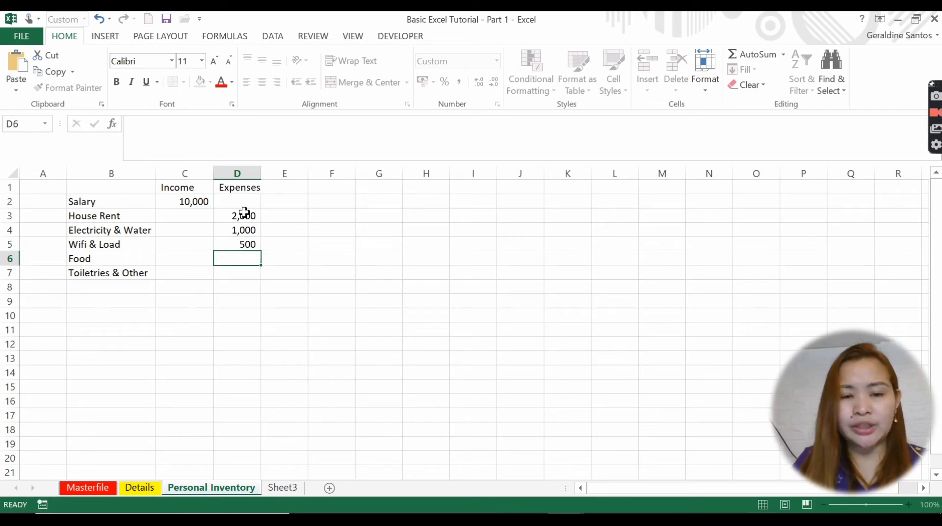
type("1000")
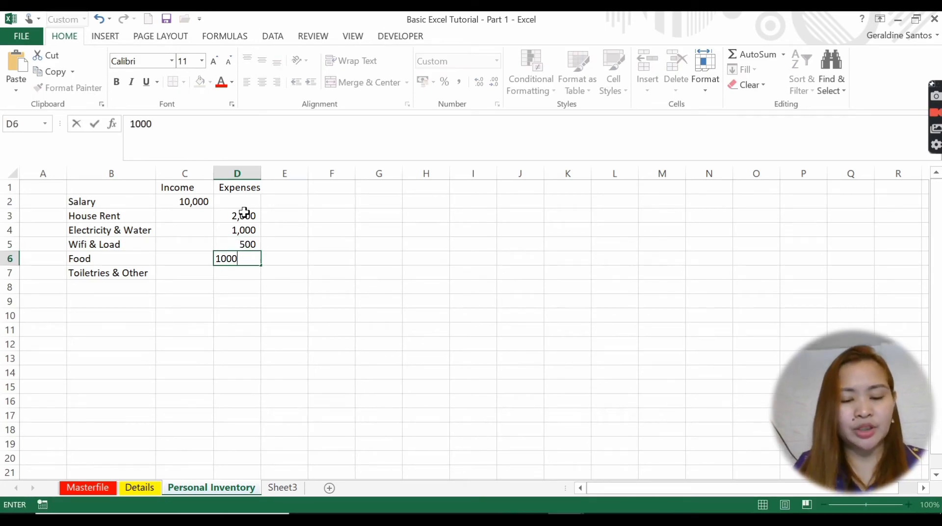
key("Return")
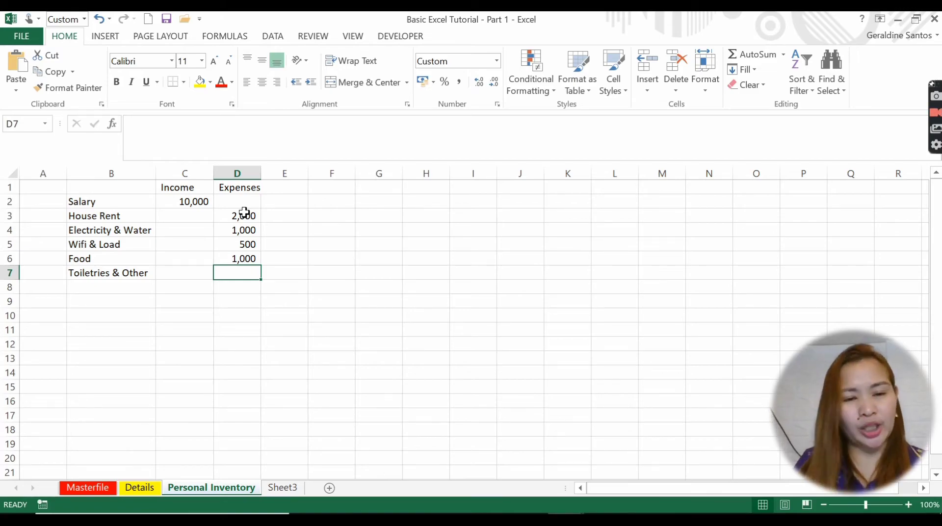
type("300")
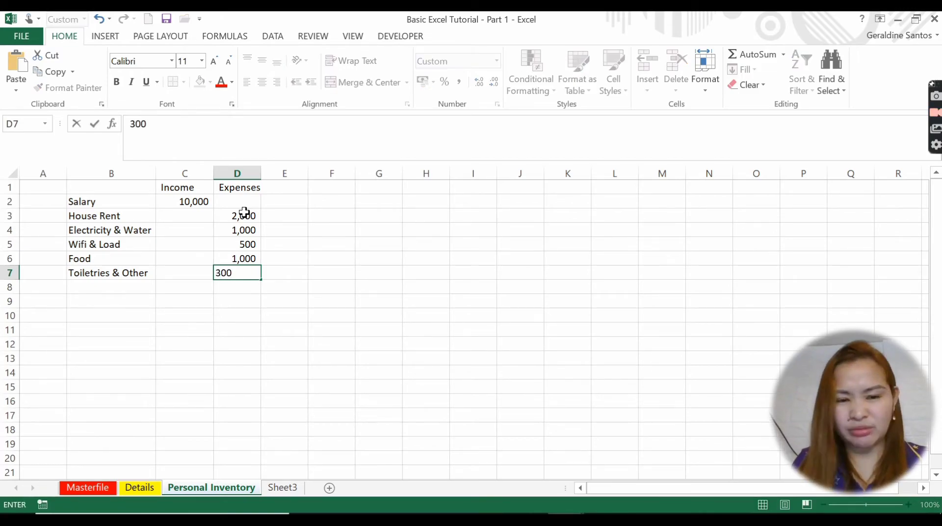
key("Return")
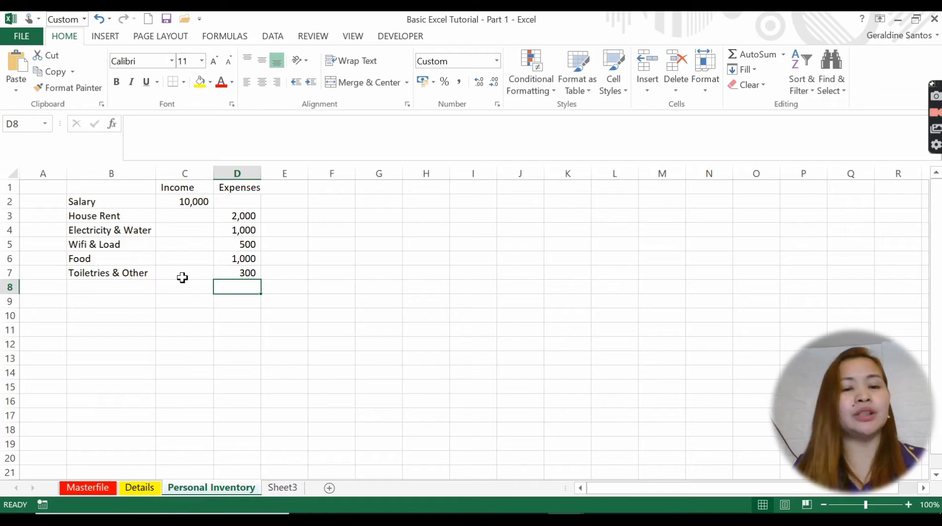
left_click(119, 315)
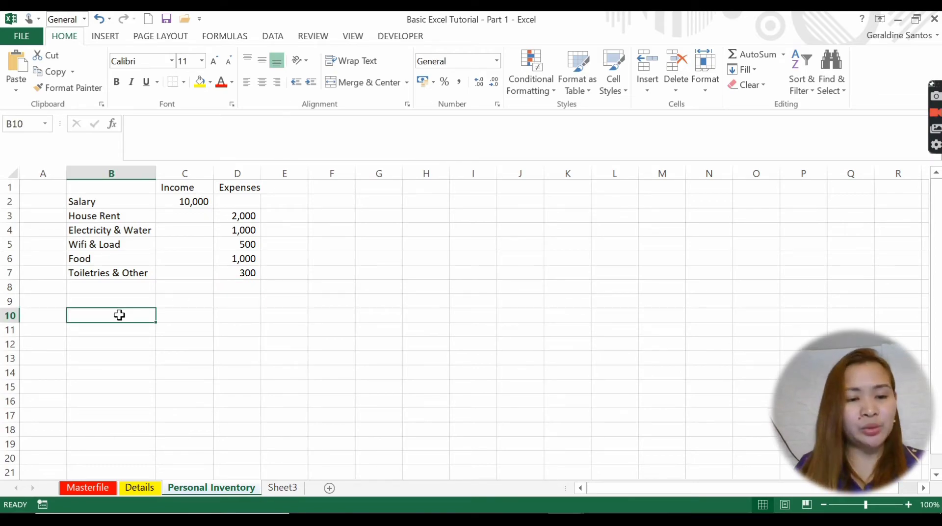
Label B10 Total and AutoSum the Income column into C10
type("Total")
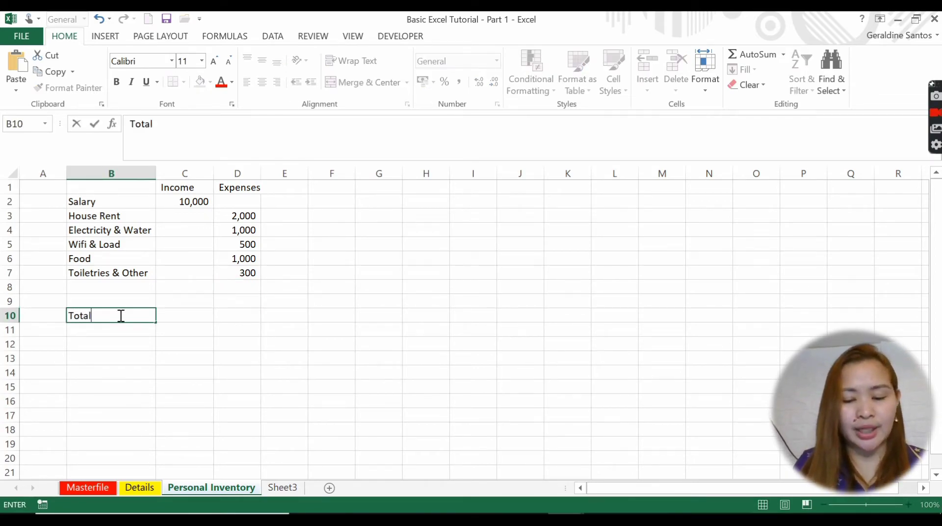
key("Return")
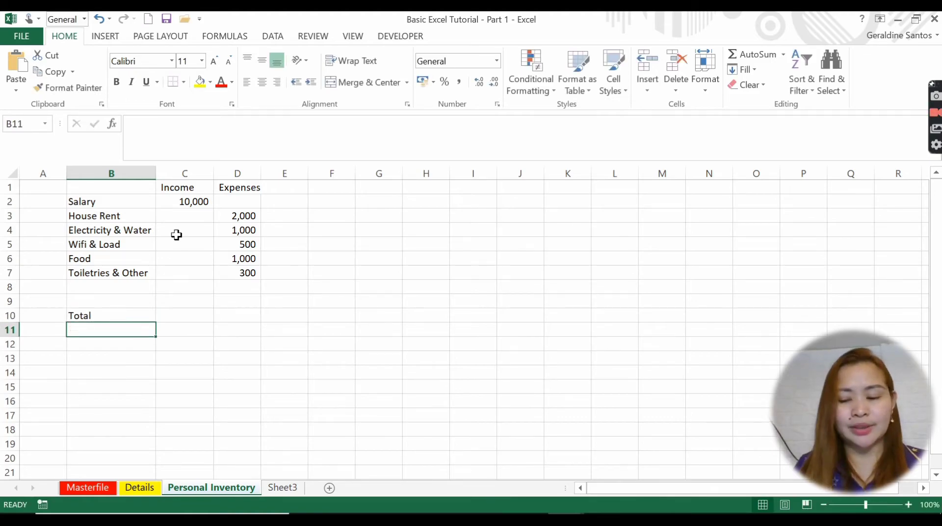
left_click_drag(196, 203, 187, 316)
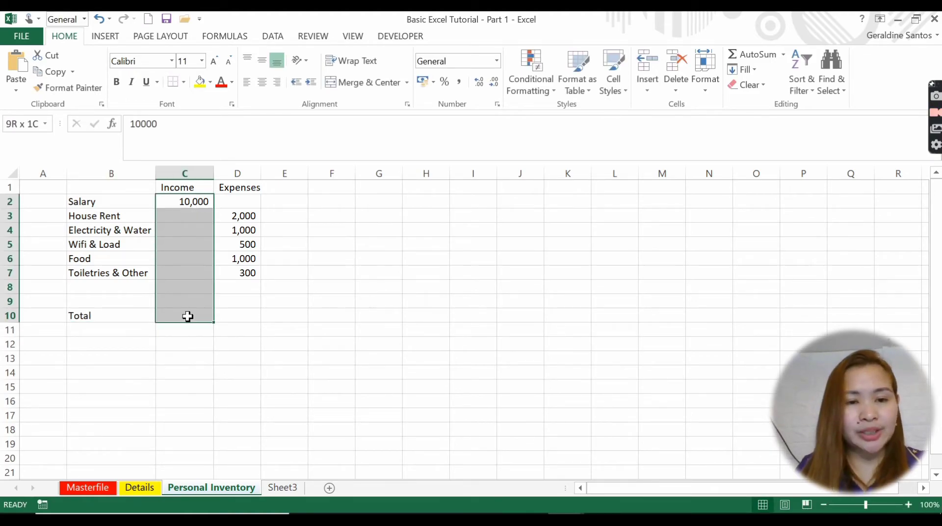
left_click(756, 53)
Copy the C10 SUM formula to D10 for a 4,800 expense total, and begin a Savings label in B11
left_click(256, 289)
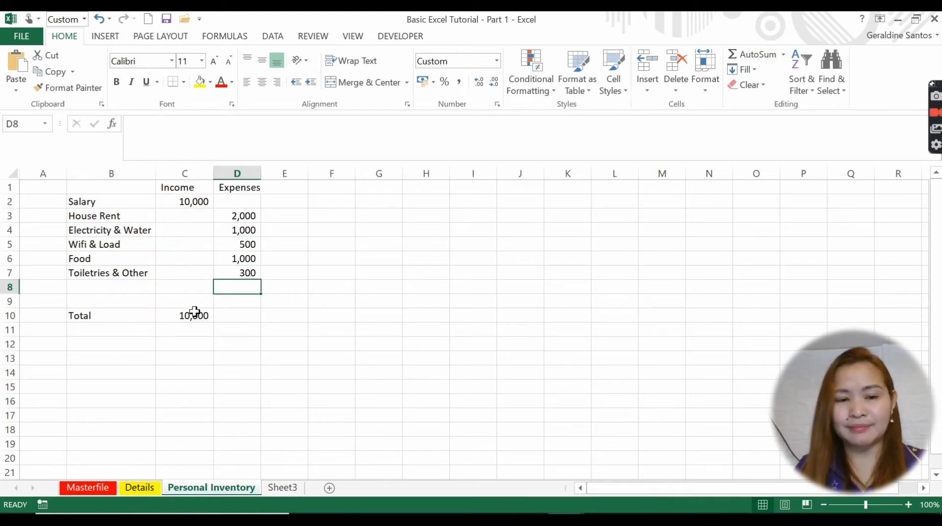
left_click(195, 312)
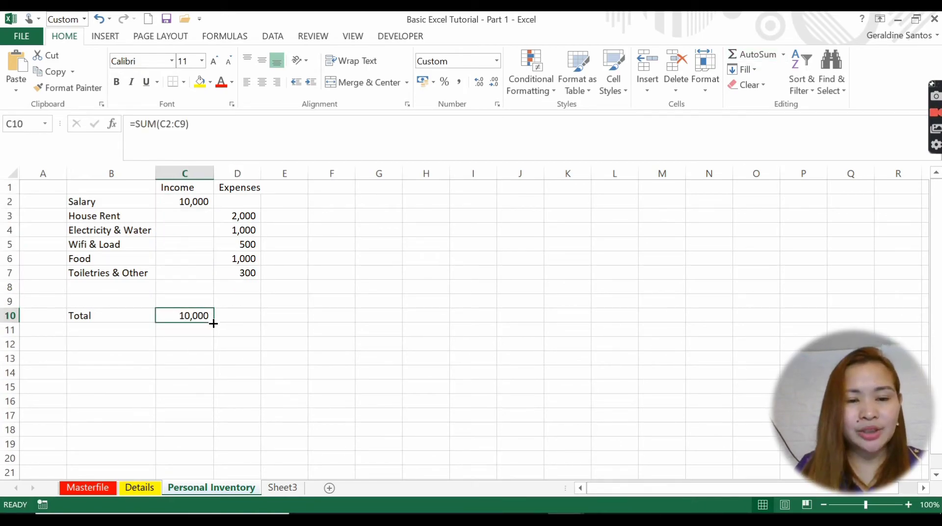
left_click_drag(214, 322, 248, 322)
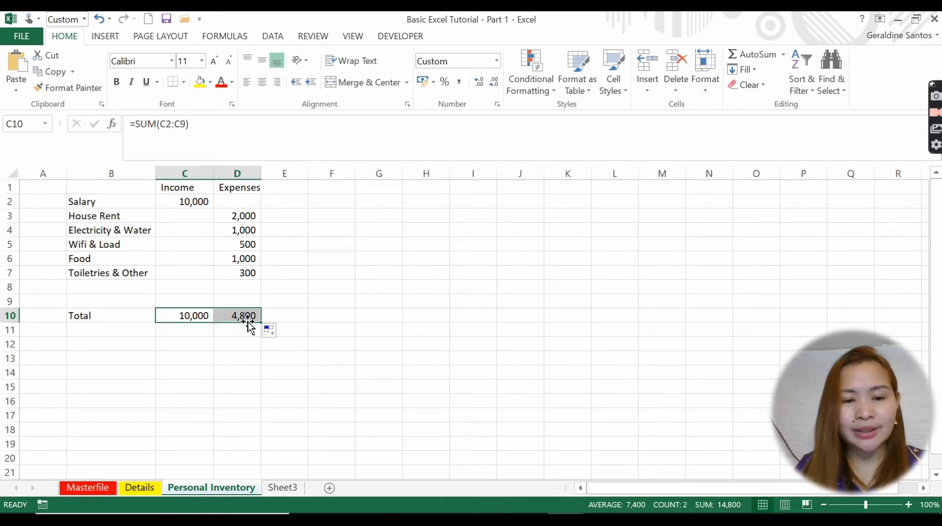
left_click(105, 333)
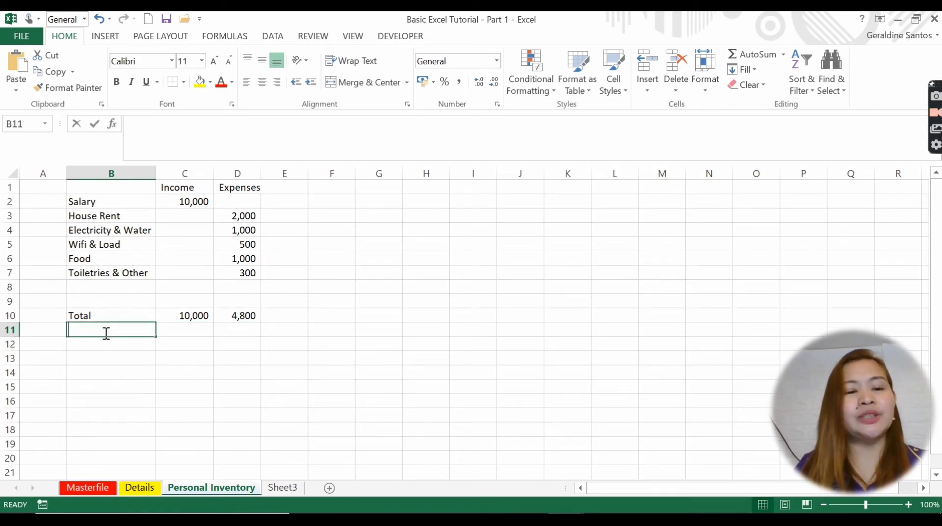
type("Save")
type("ings")
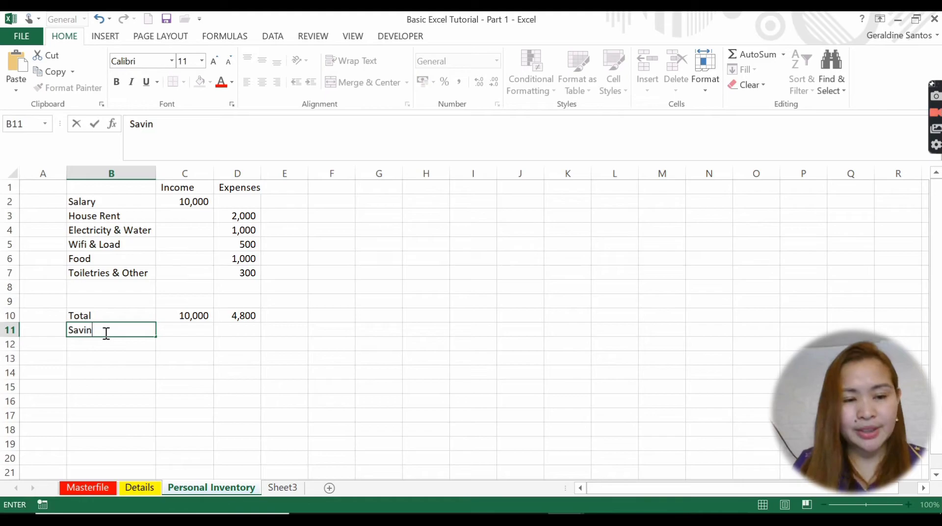
Enter =C10-D10 in D11 to show savings of 5,200
left_click(227, 333)
type("=")
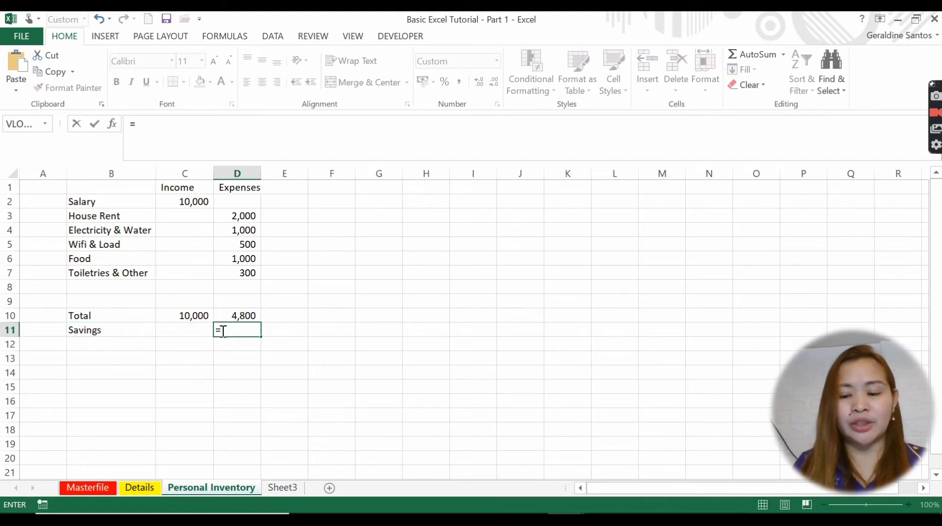
left_click(191, 315)
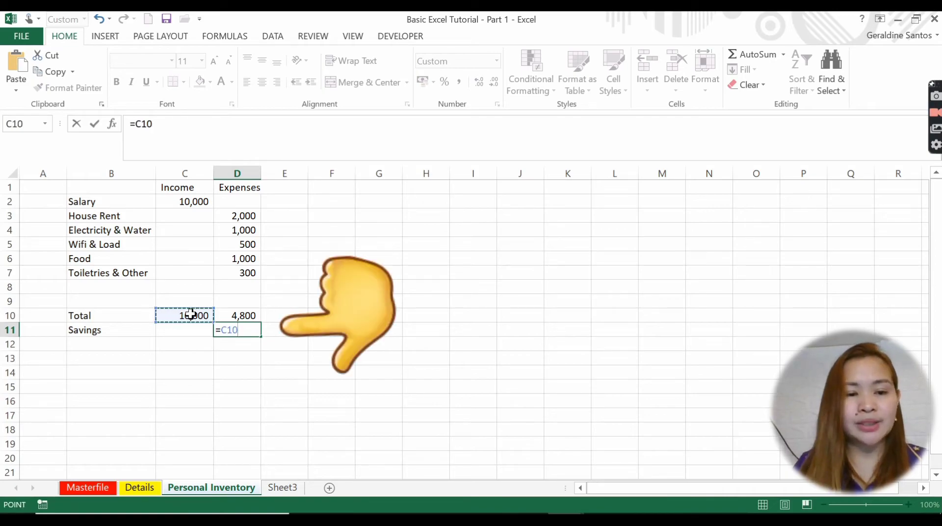
type("-")
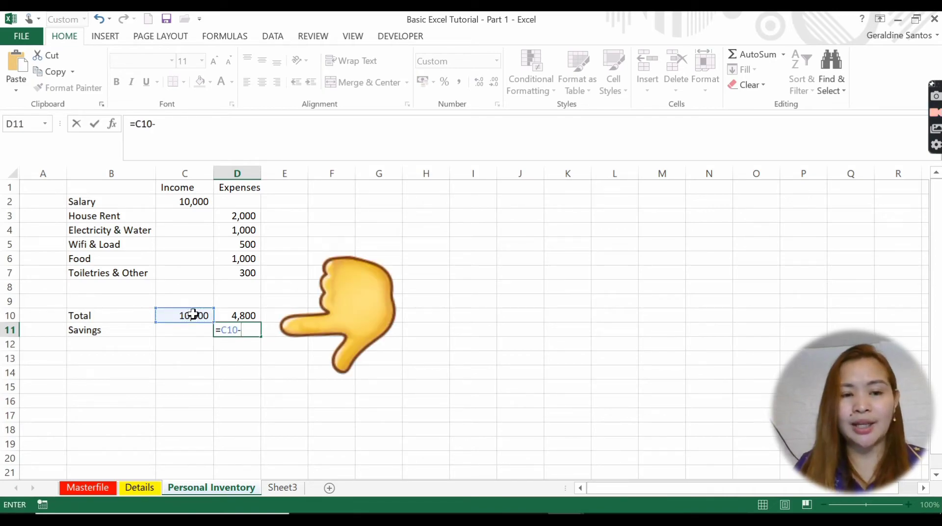
left_click(230, 315)
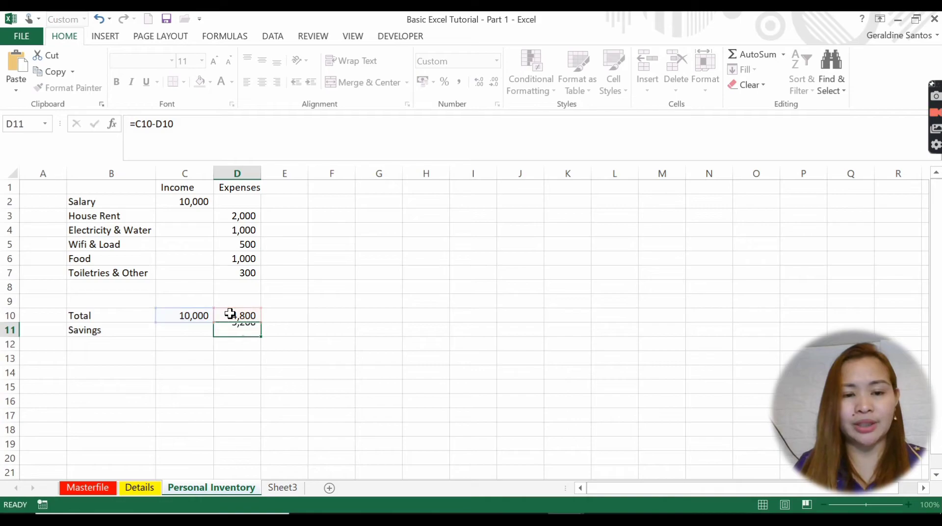
key("Return")
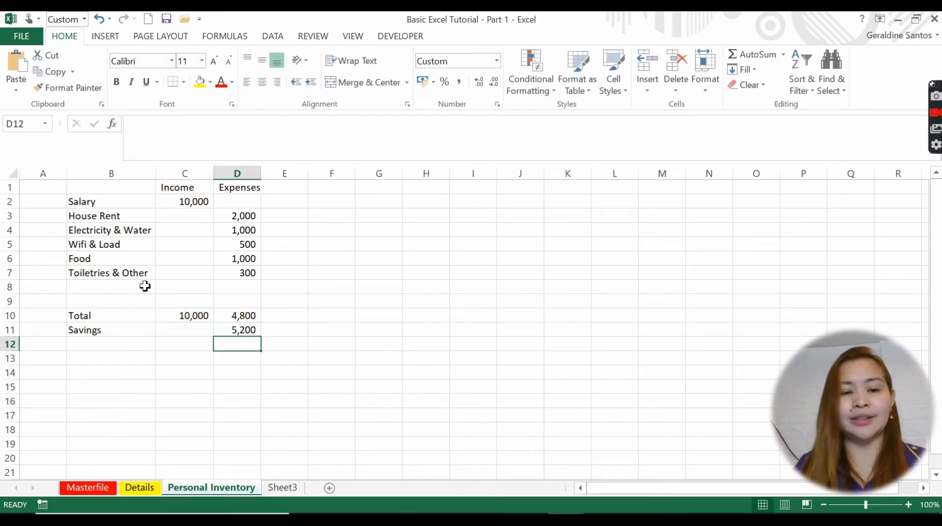
left_click(145, 286)
Enter Remittance in B8 with an expense amount of 3000 in D8
type("Re")
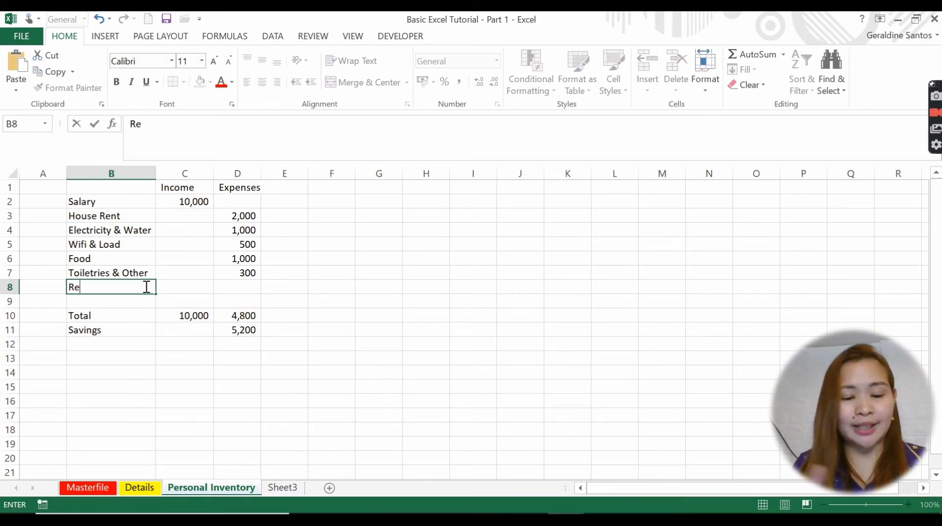
type("mittance")
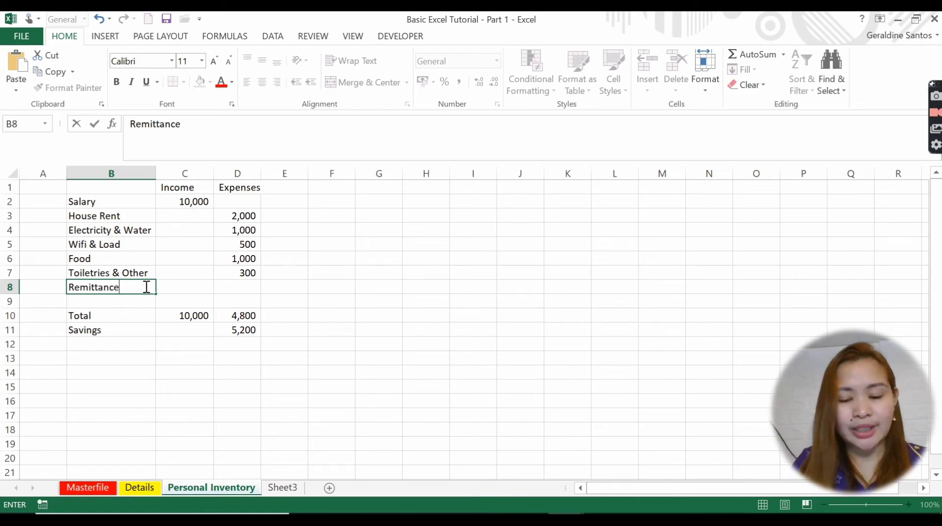
left_click(249, 289)
type("3000")
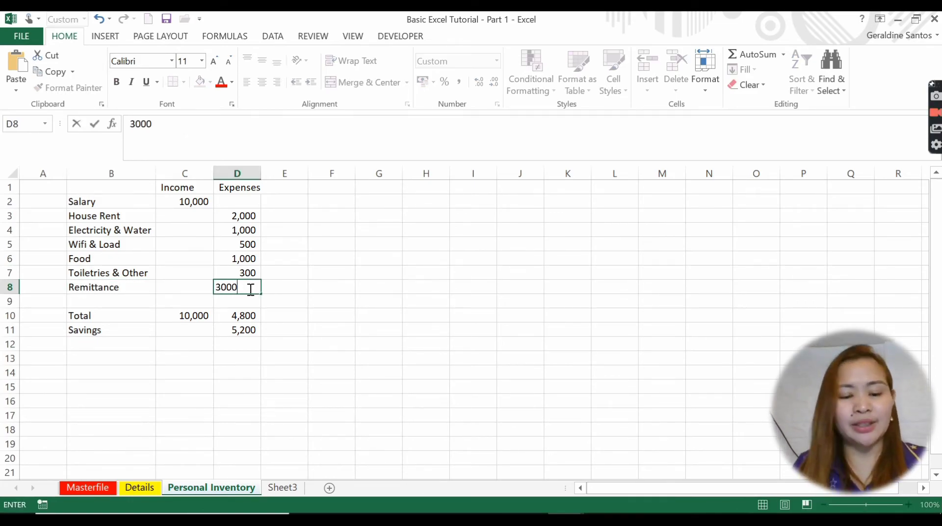
key("Return")
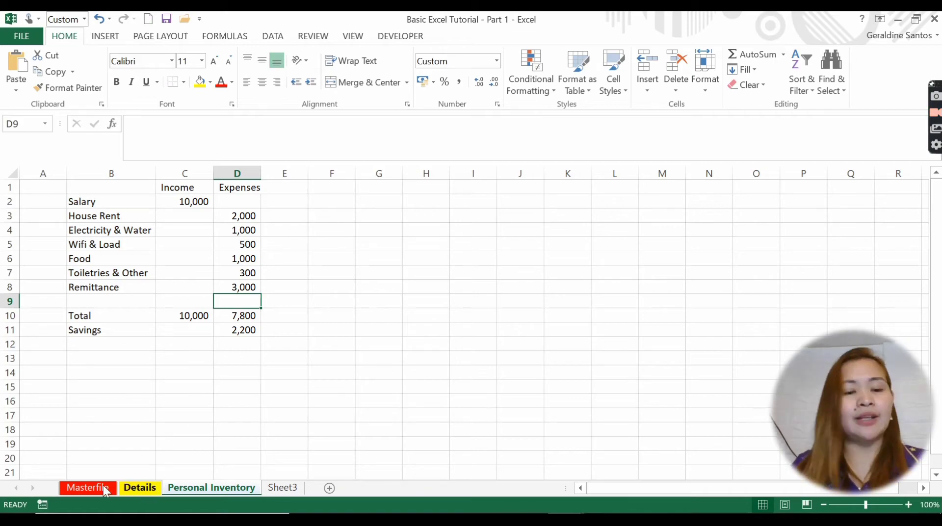
On the Details sheet, add the header 'Sold qty as of July 30' in F2 and widen column F
left_click(140, 487)
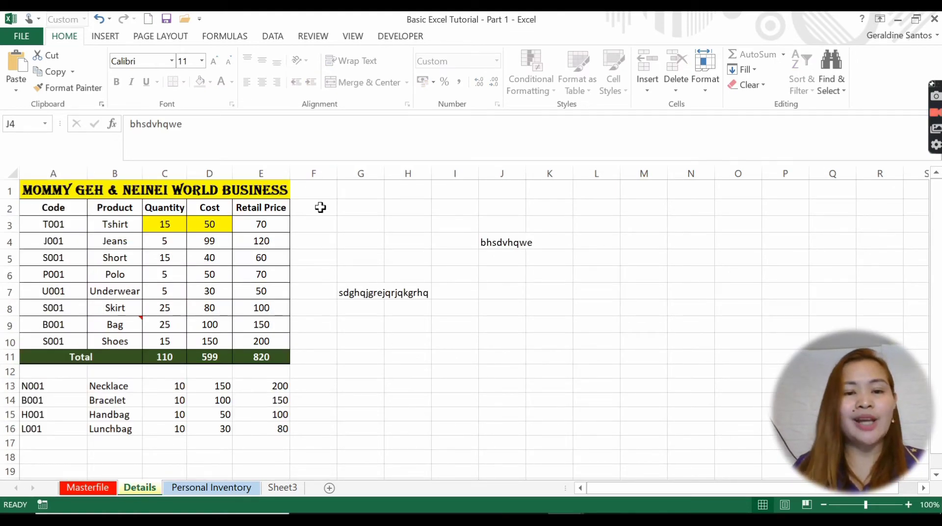
left_click(317, 189)
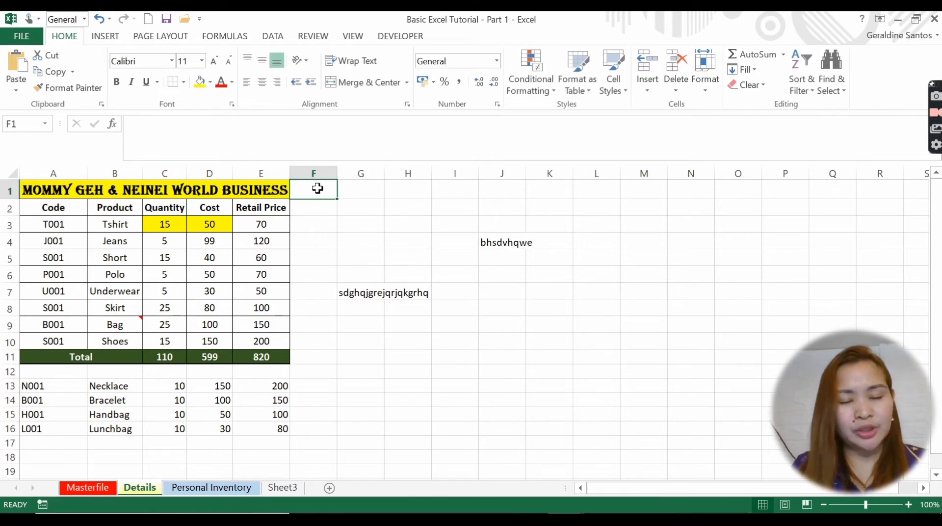
key("Down")
type("So")
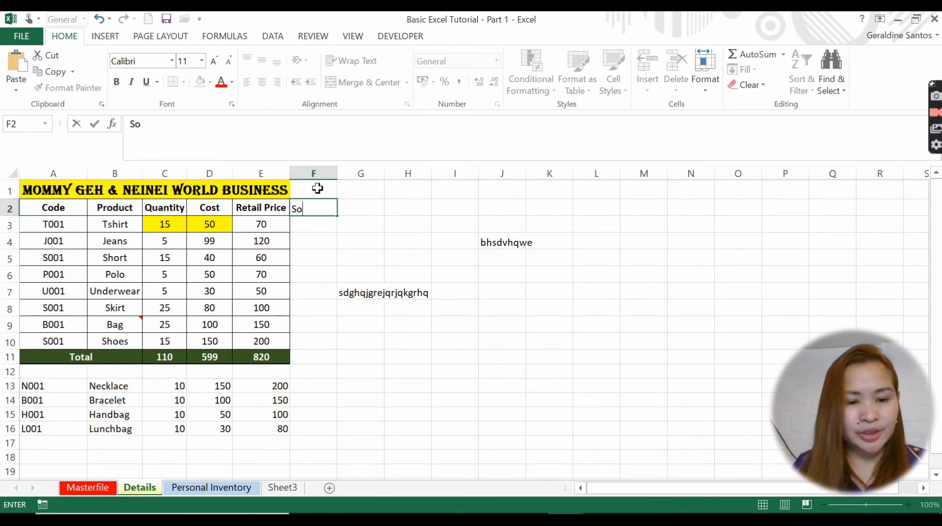
type("ld qty as")
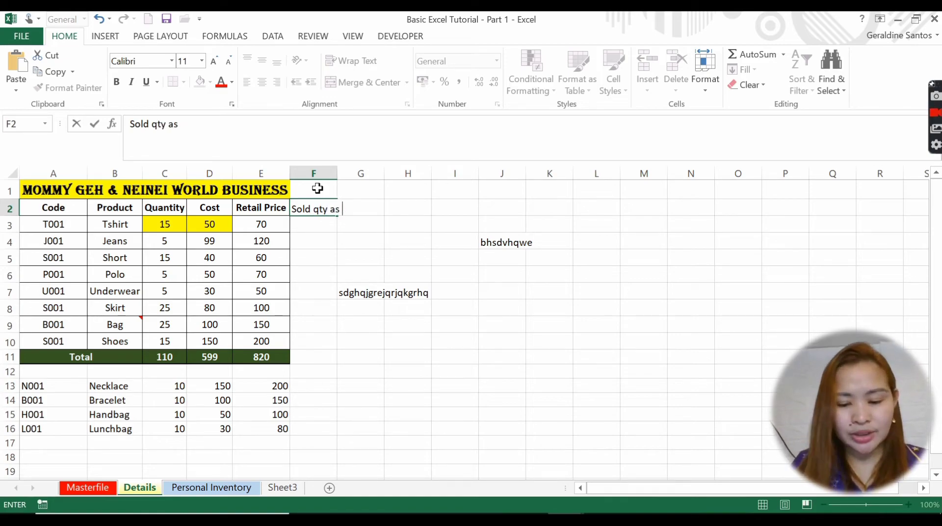
type(" of Ju")
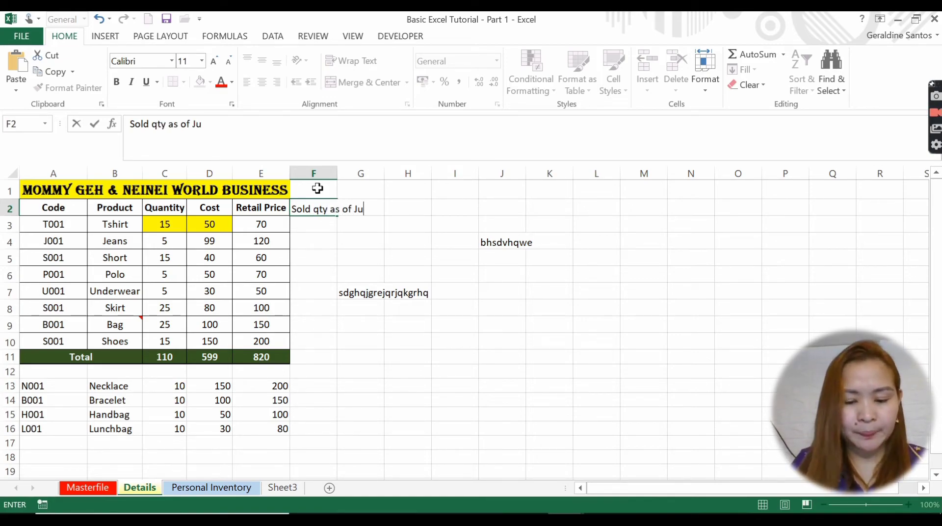
type("ly 30")
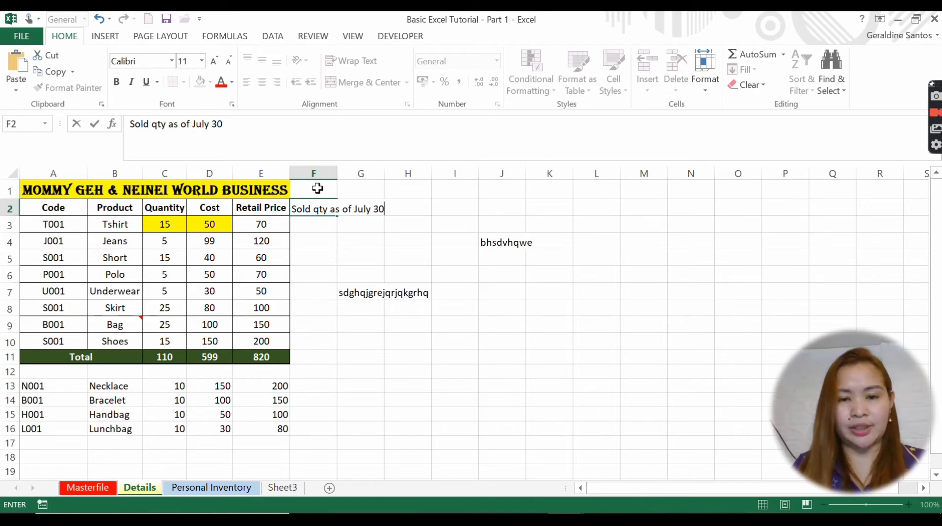
key("Return")
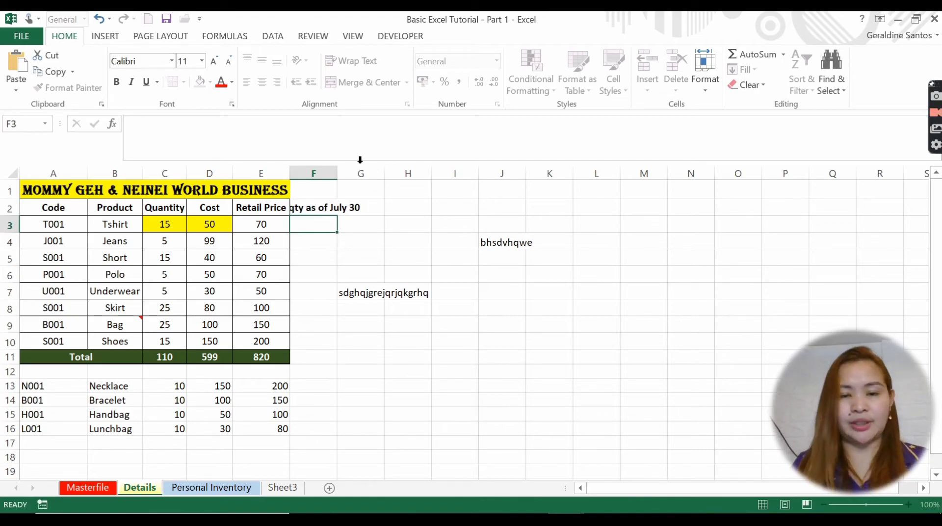
left_click_drag(337, 175, 387, 178)
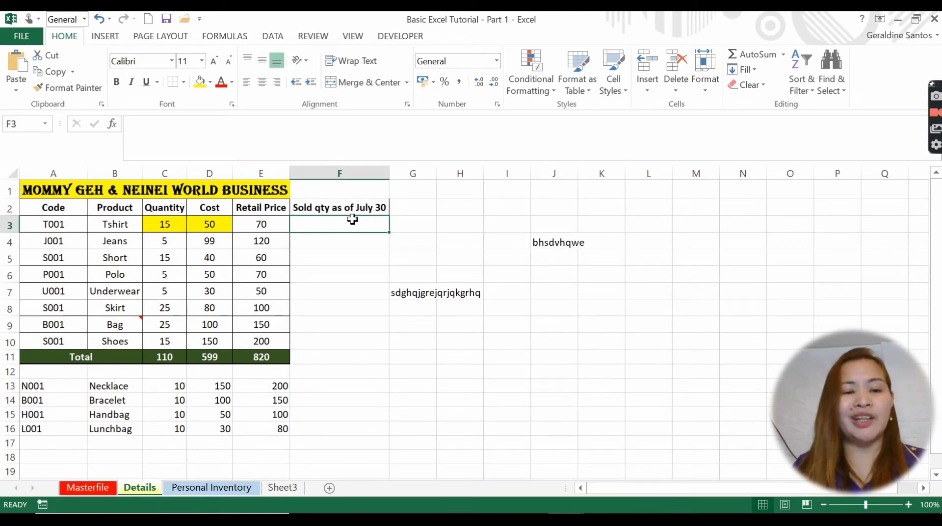
Enter sold quantities 5, 5, 10, 3, 1, 20, 15 and 10 in F3–F10
type("5")
key("Return")
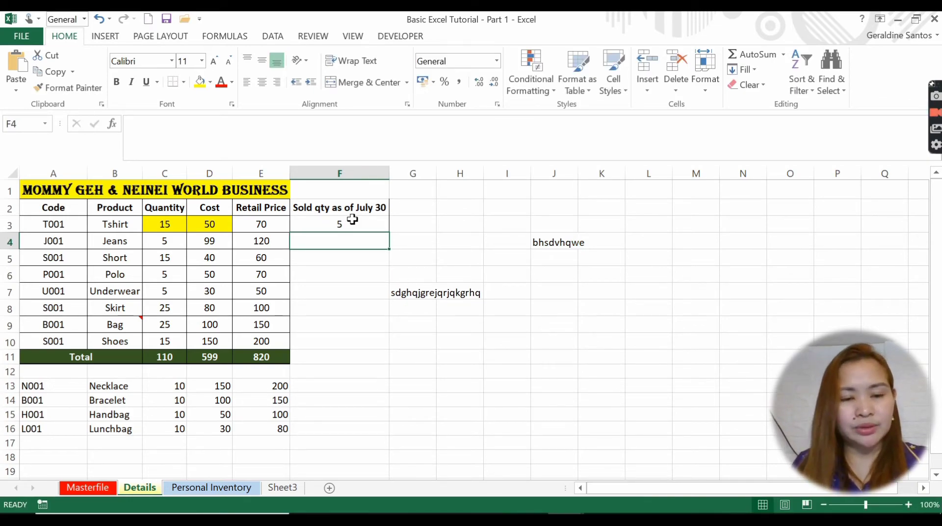
type("5")
key("Return")
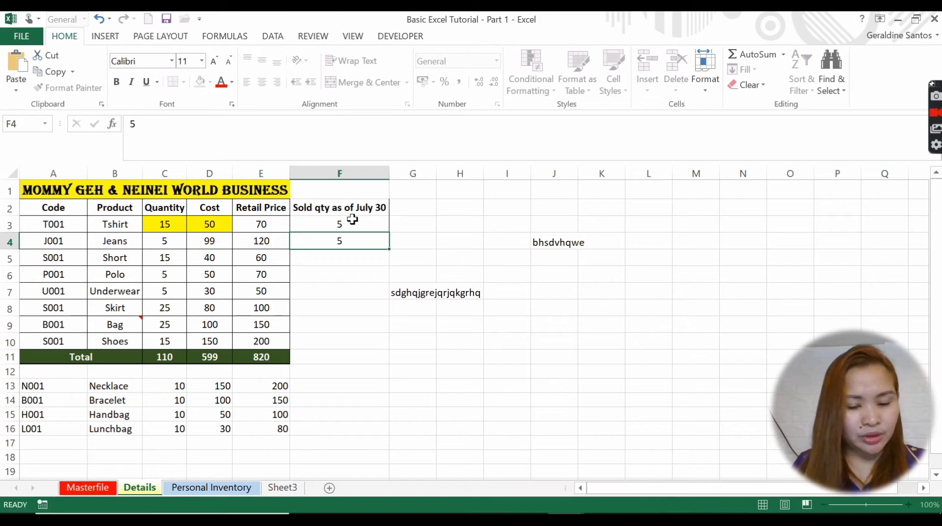
type("10")
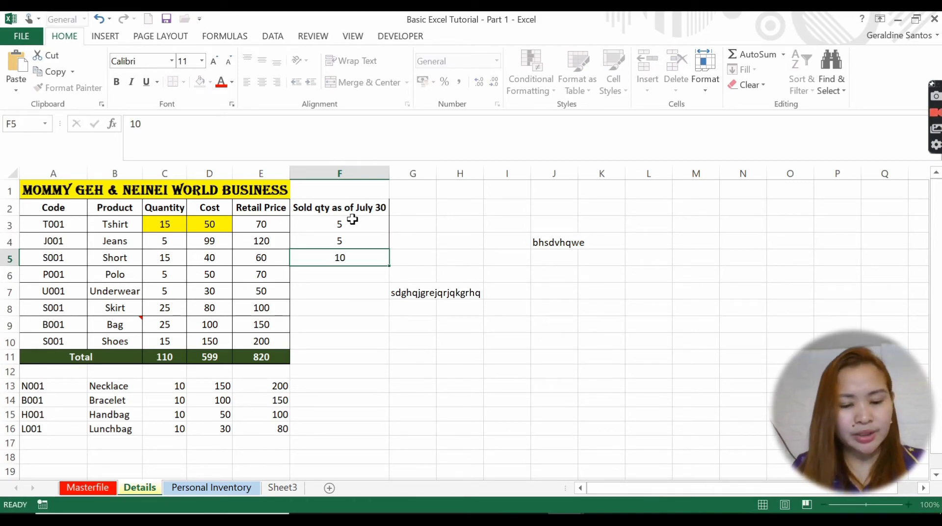
key("Return")
type("3")
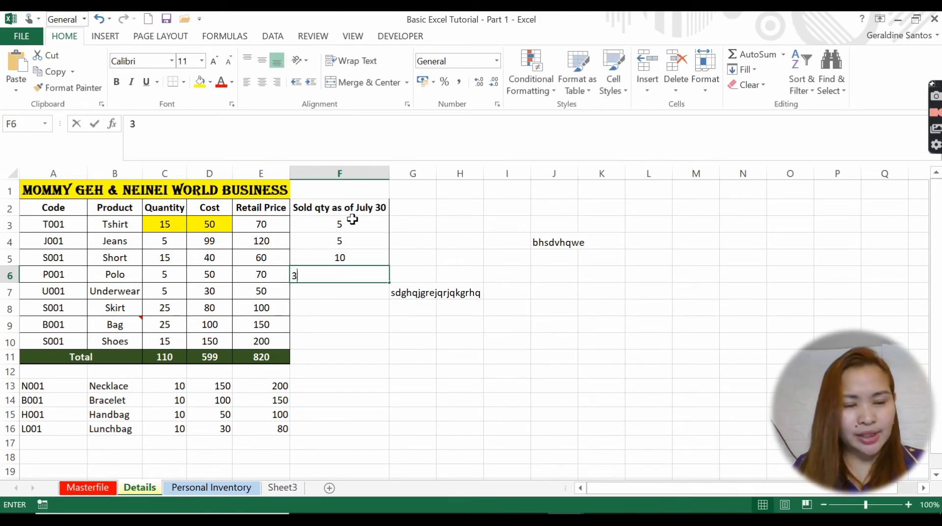
key("Return")
type("1")
key("Return")
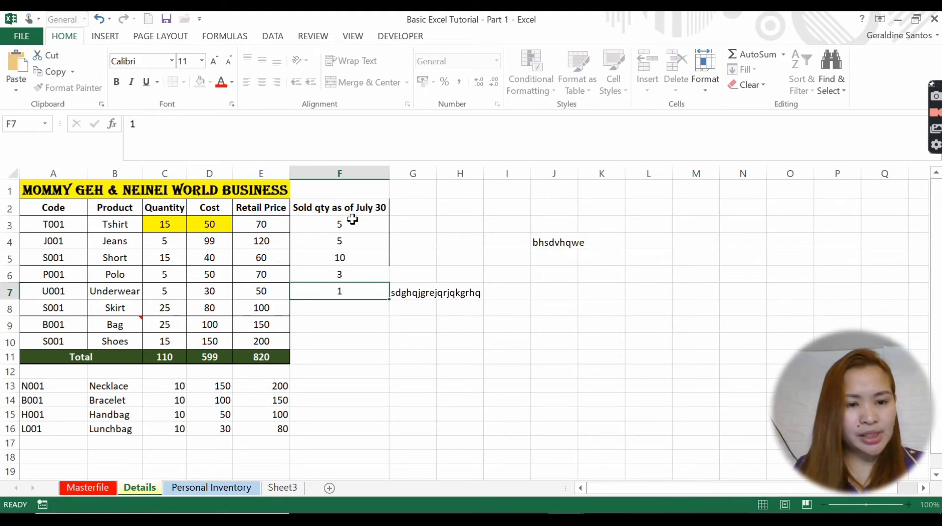
type("20")
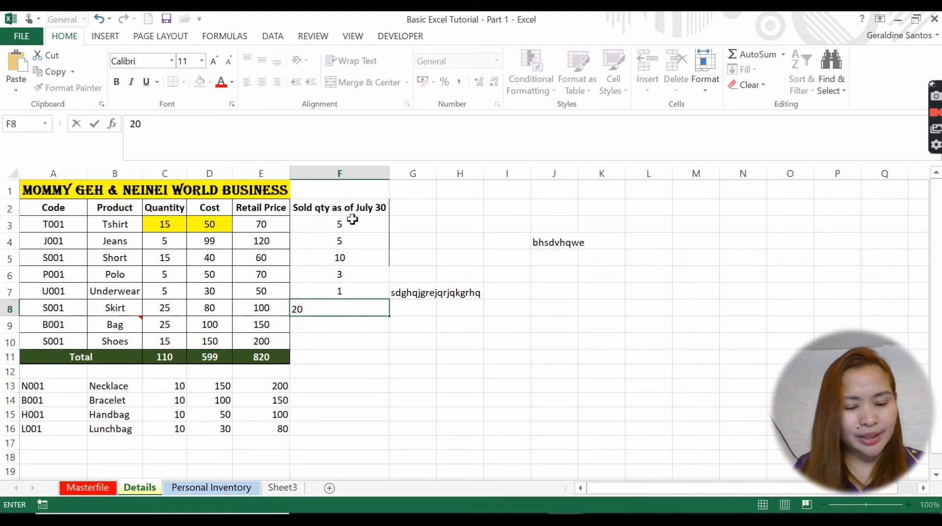
key("Return")
type("15")
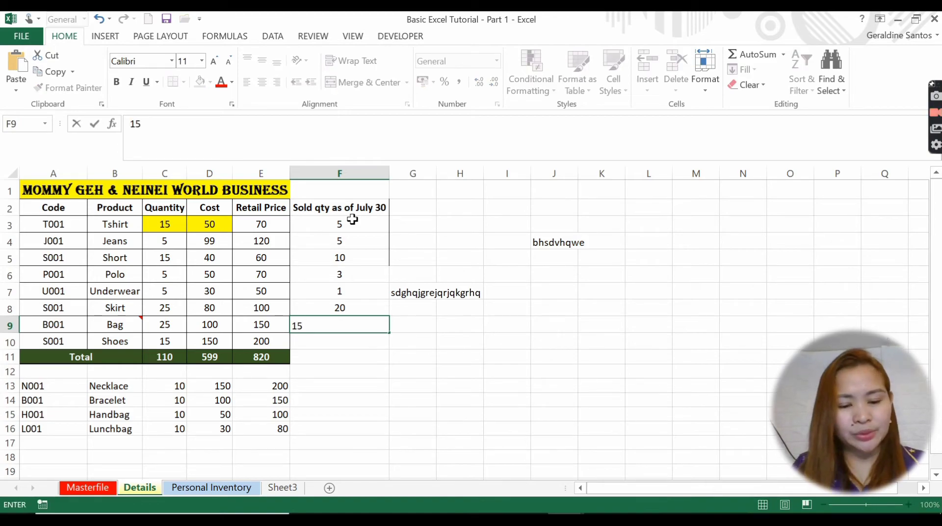
key("Return")
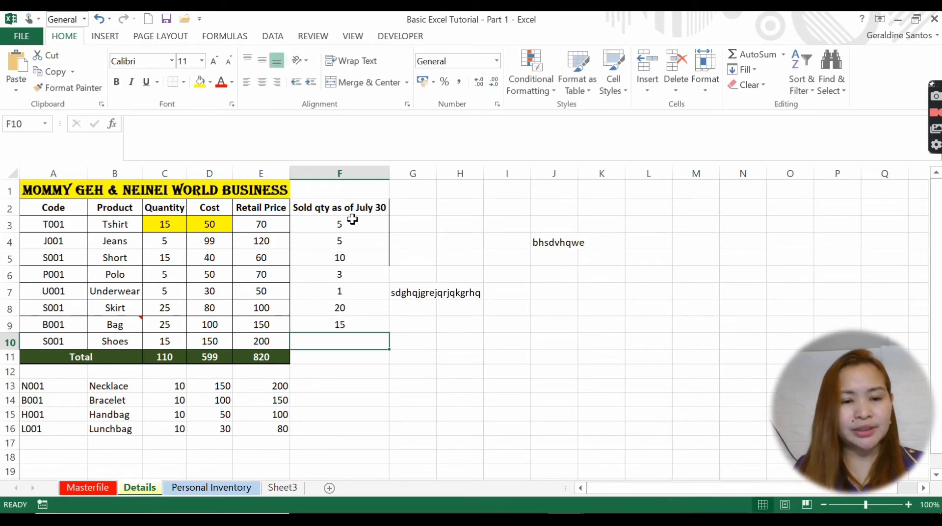
type("10")
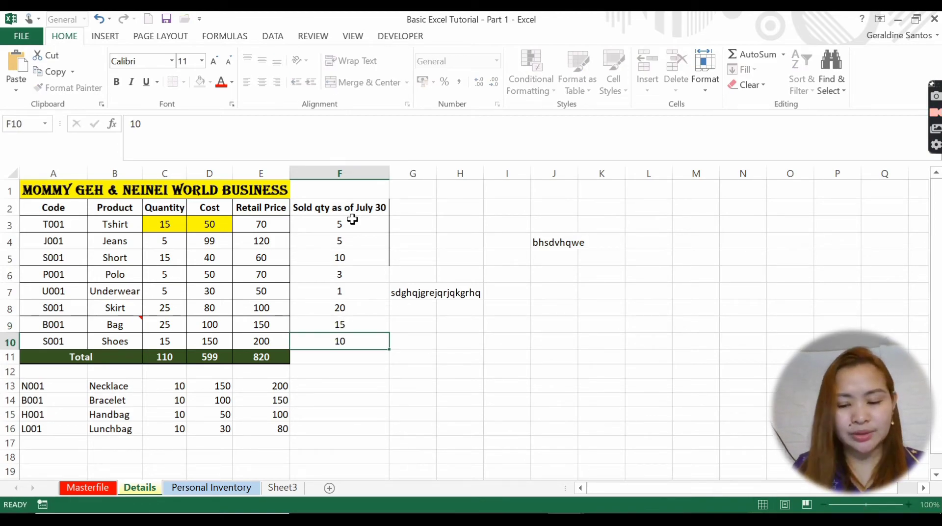
key("Tab")
left_click(415, 207)
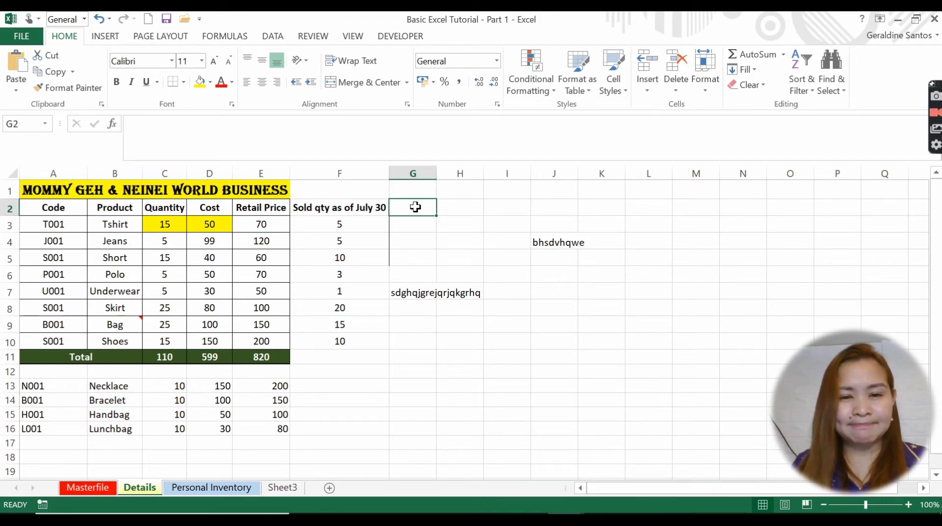
Head G2 'Total' and fill =F3*D3 from G3 down to G10
type("T")
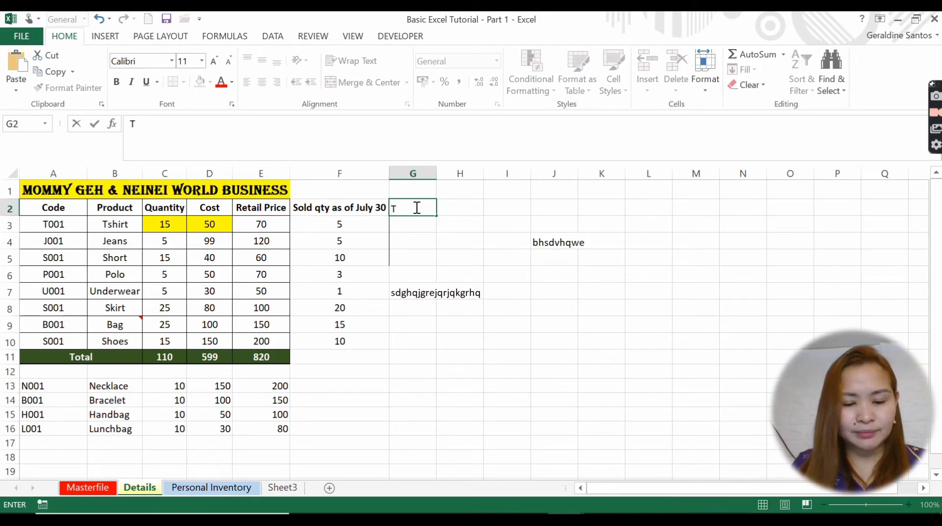
type("otal")
key("Return")
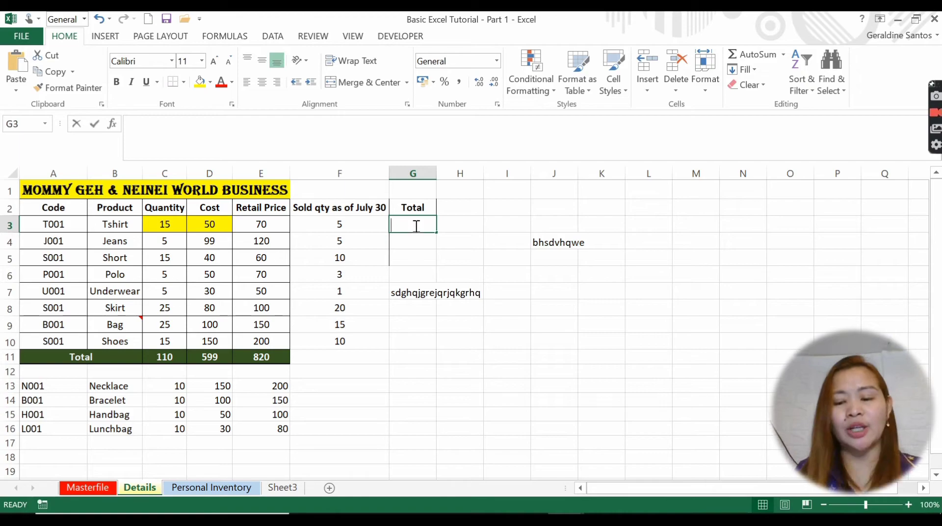
type("=")
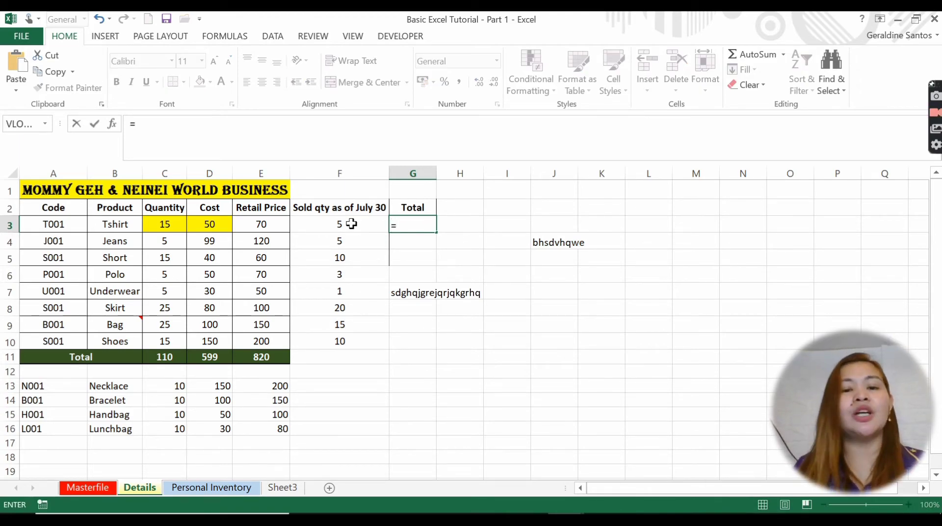
left_click(351, 224)
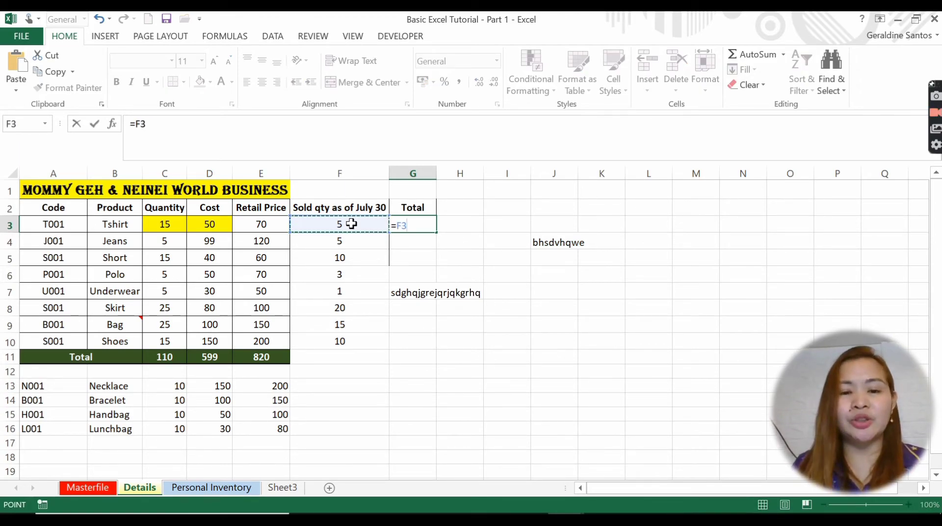
type("*")
left_click(224, 228)
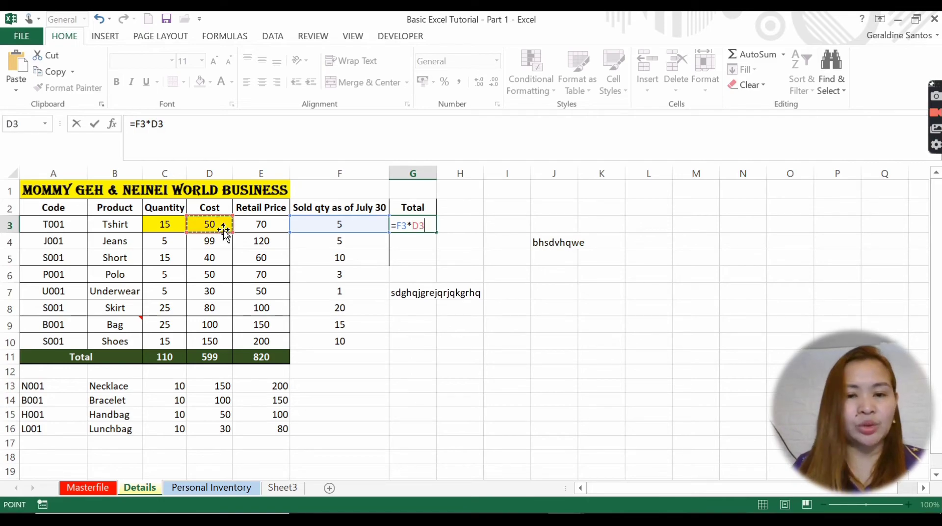
key("Return")
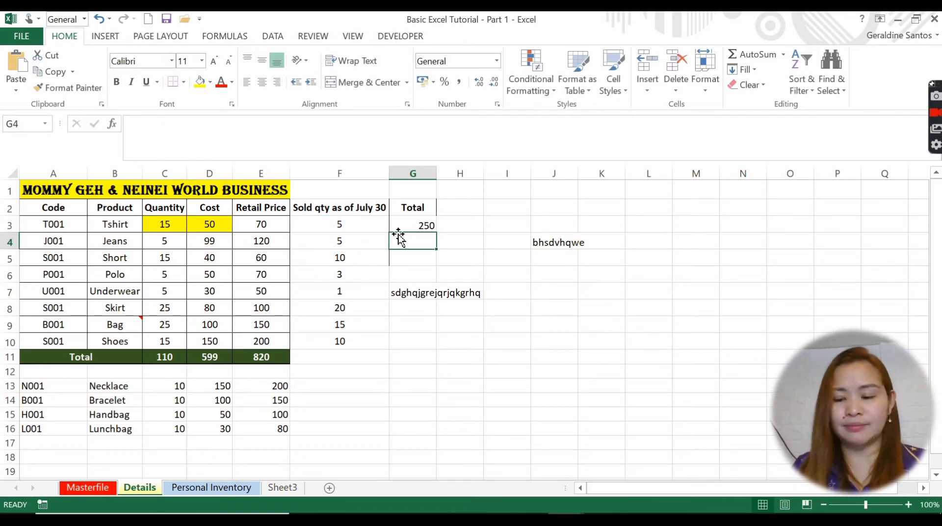
left_click(409, 228)
left_click(439, 227)
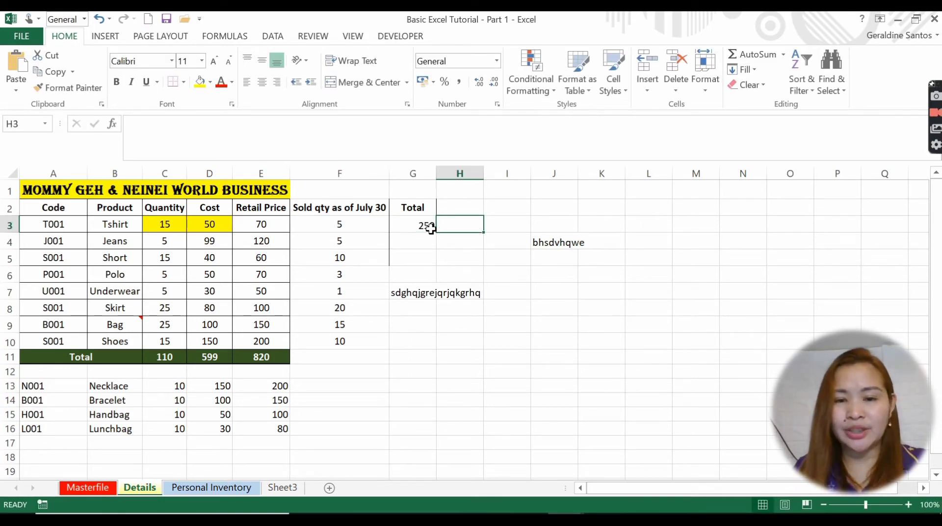
left_click(429, 226)
left_click_drag(436, 233, 428, 345)
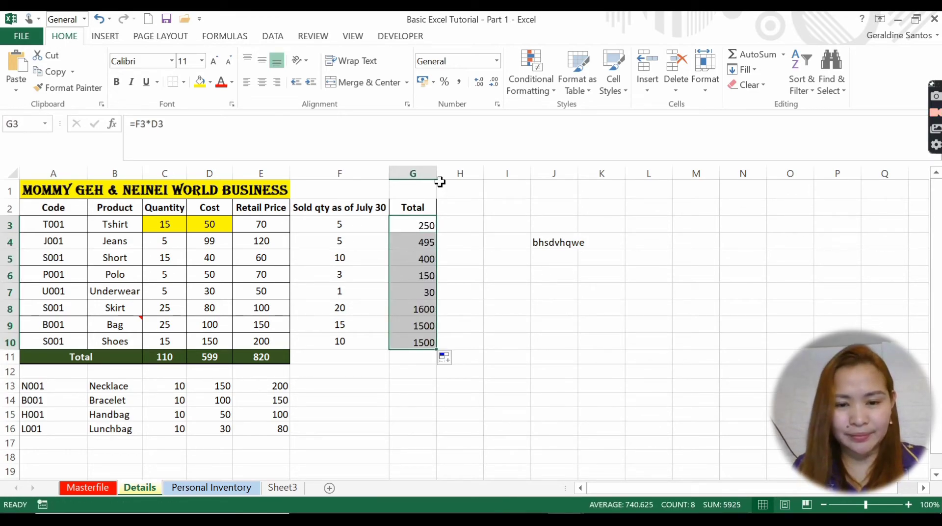
Rename the G2 header to Total Cost and widen column G to fit it
left_click(427, 210)
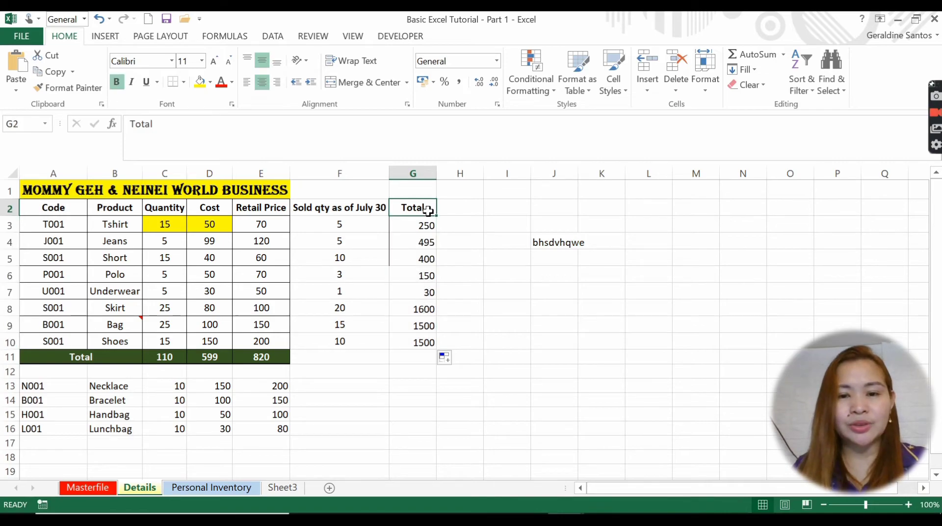
double_click(429, 204)
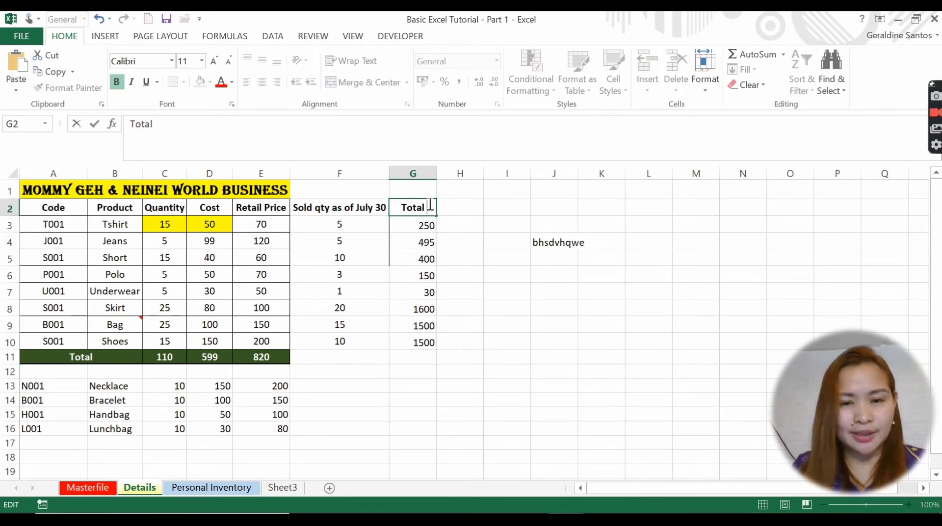
type("Cost")
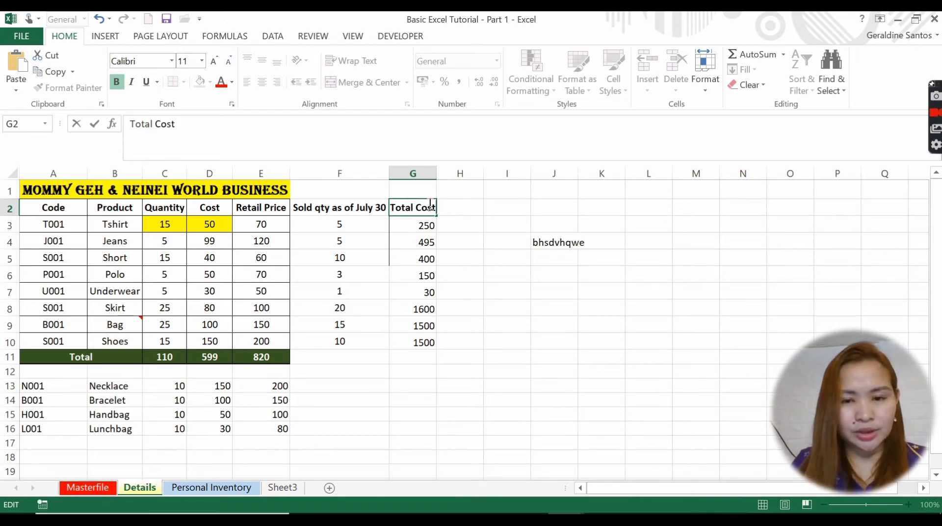
key("BackSpace")
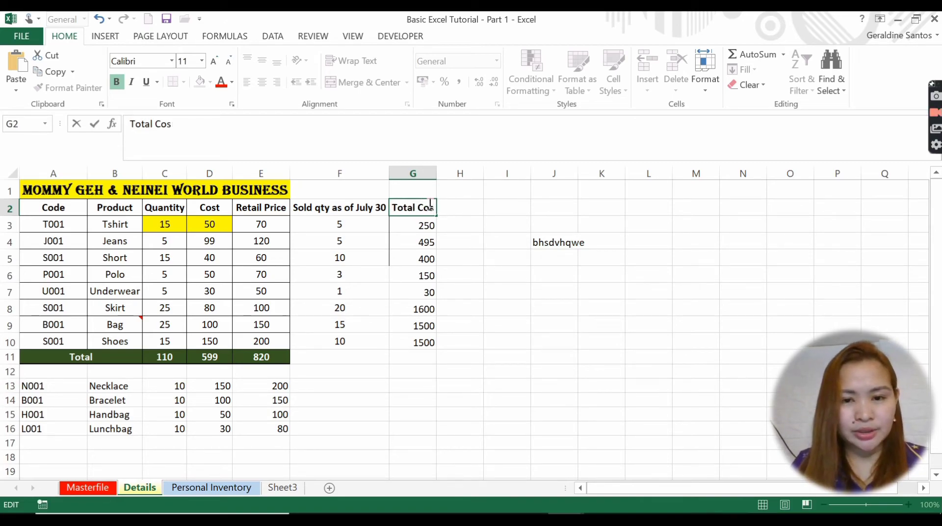
type("st")
key("BackSpace")
key("BackSpace")
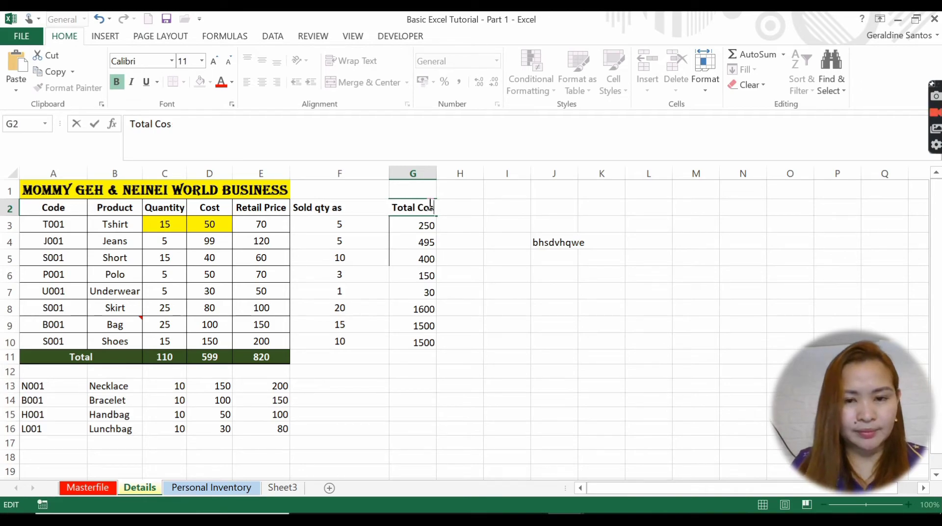
type("t")
key("Return")
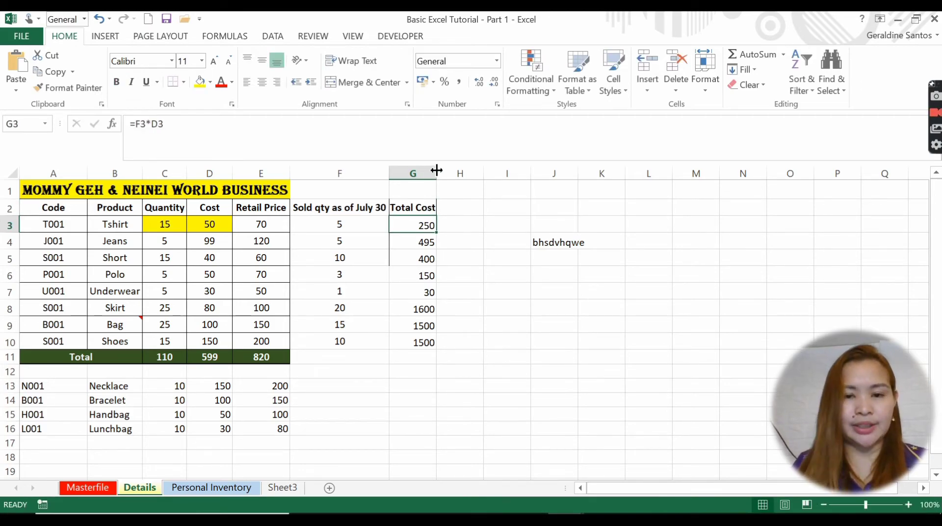
left_click_drag(434, 175, 450, 174)
Enter the Ttl RP header in H2
left_click(466, 201)
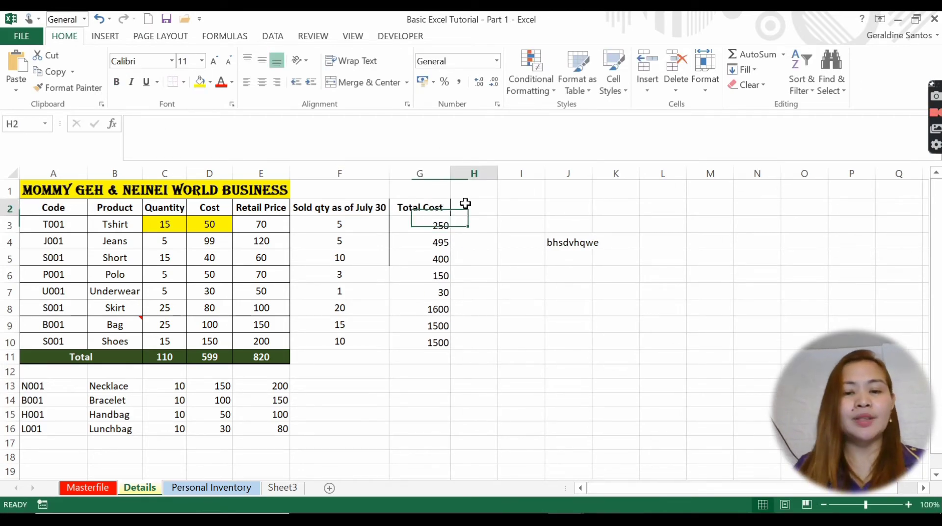
type("Tt")
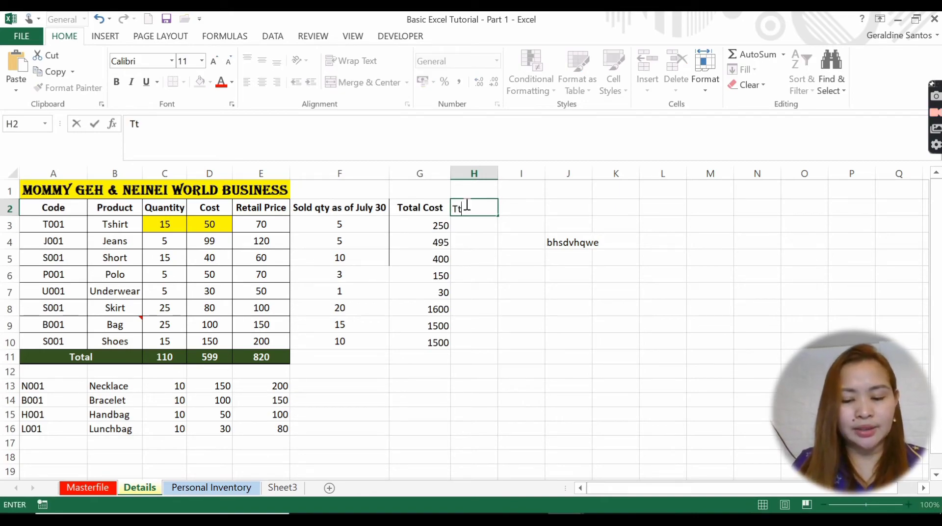
type("l RTP")
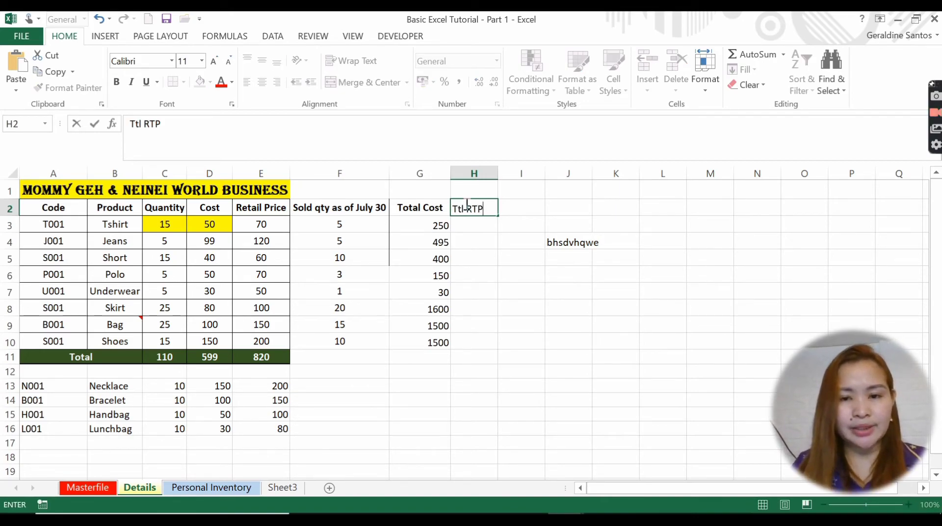
key("BackSpace")
key("BackSpace")
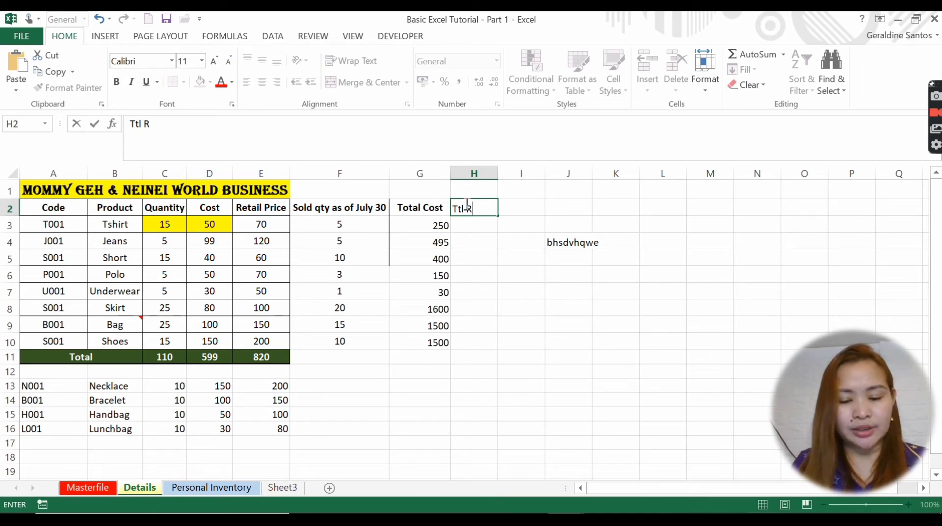
type("P")
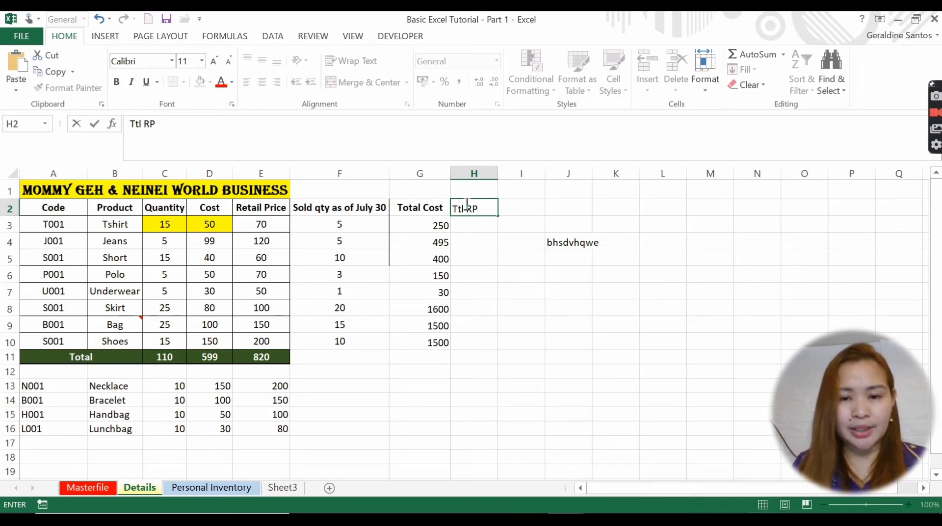
key("Return")
Fill =F3*E3 from H3 down to H10 for the retail price totals
type("=")
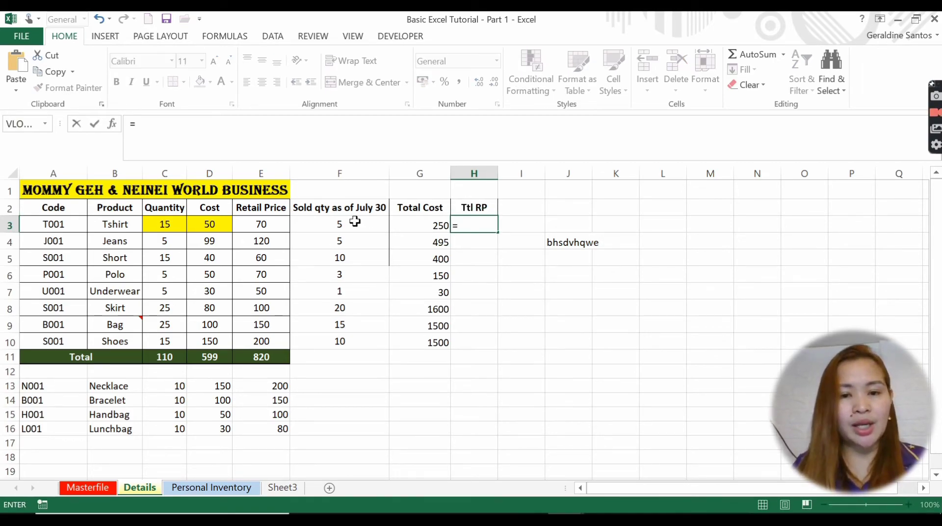
left_click(349, 224)
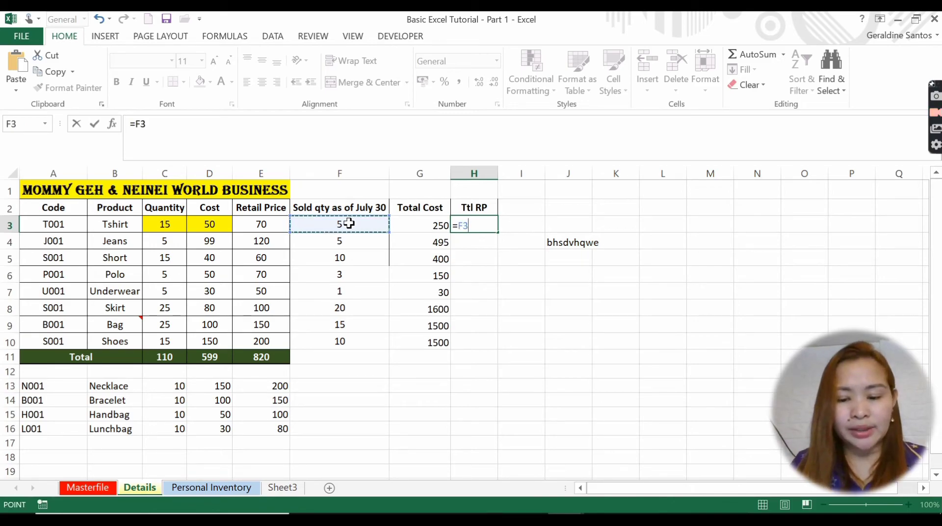
type("*")
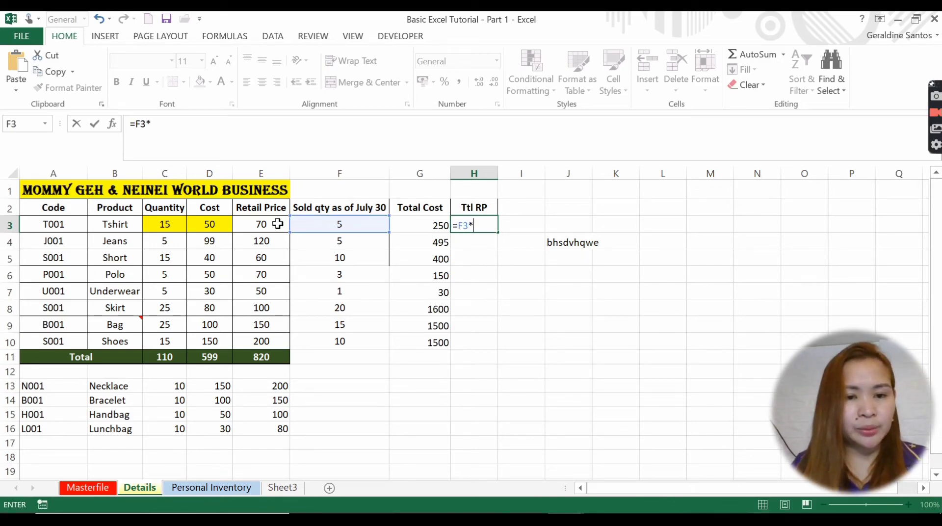
left_click(277, 224)
key("Return")
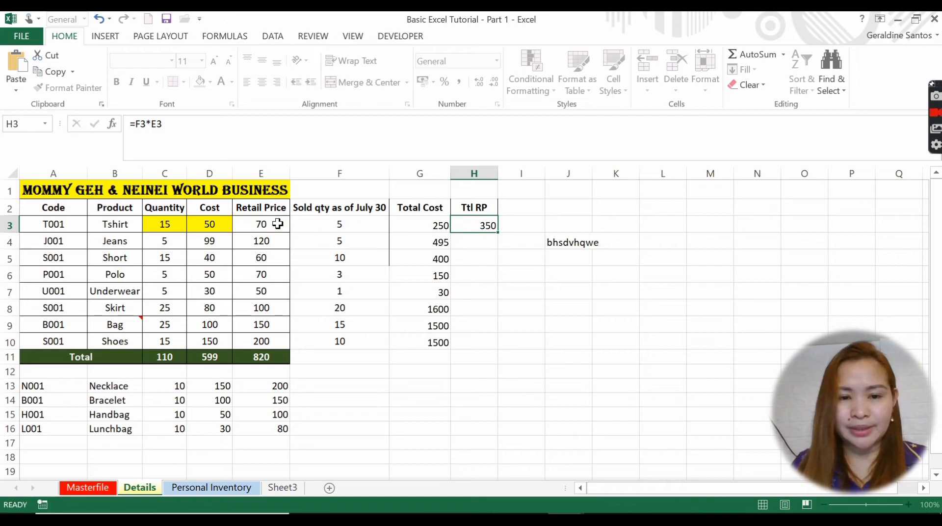
left_click(473, 229)
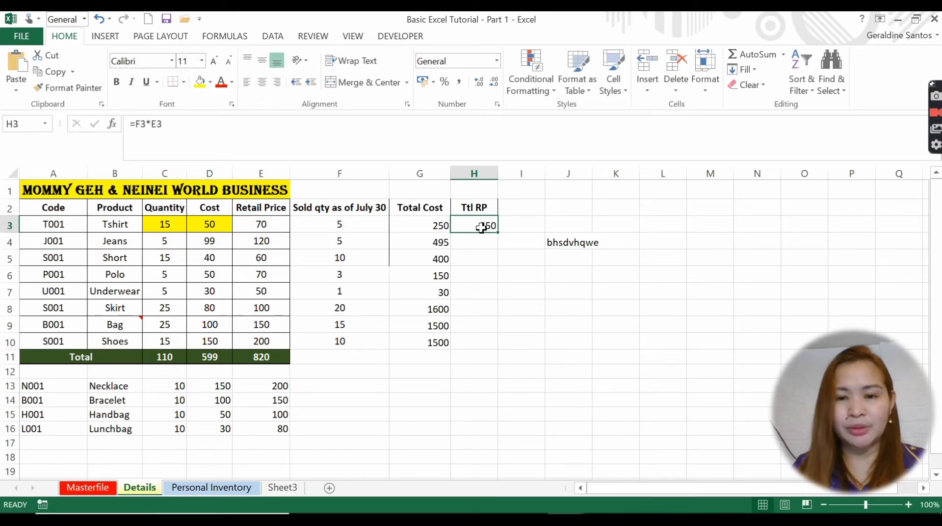
left_click_drag(497, 234, 482, 347)
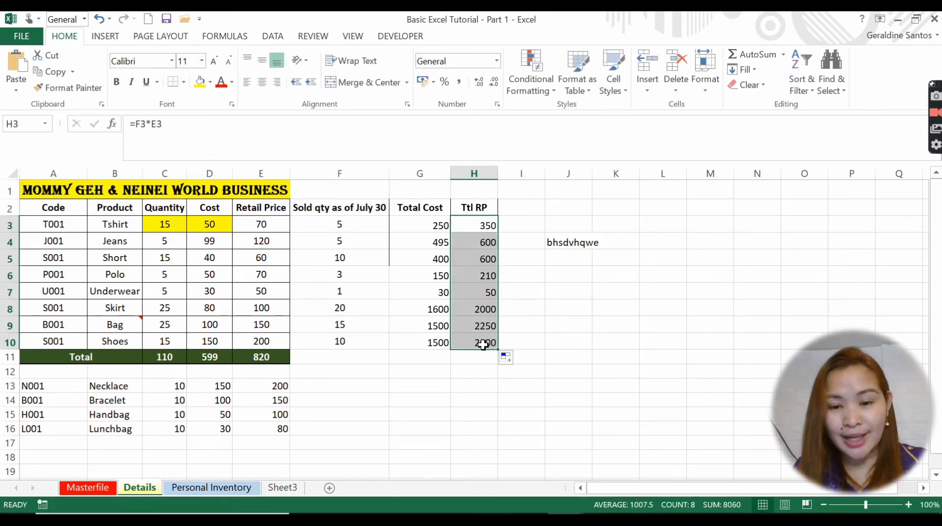
left_click(528, 213)
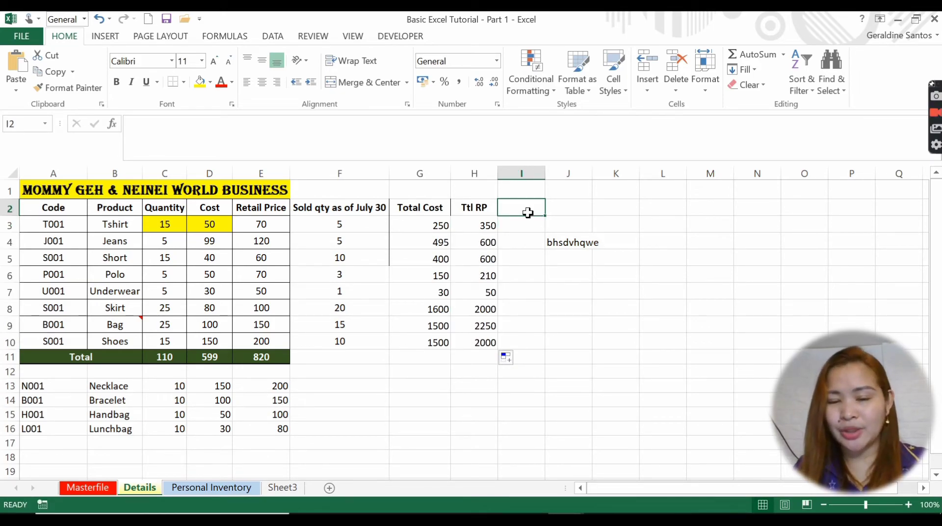
Head column I 'Earnings' and fill =H3-G3 from I3 down to I10
type("Earnin")
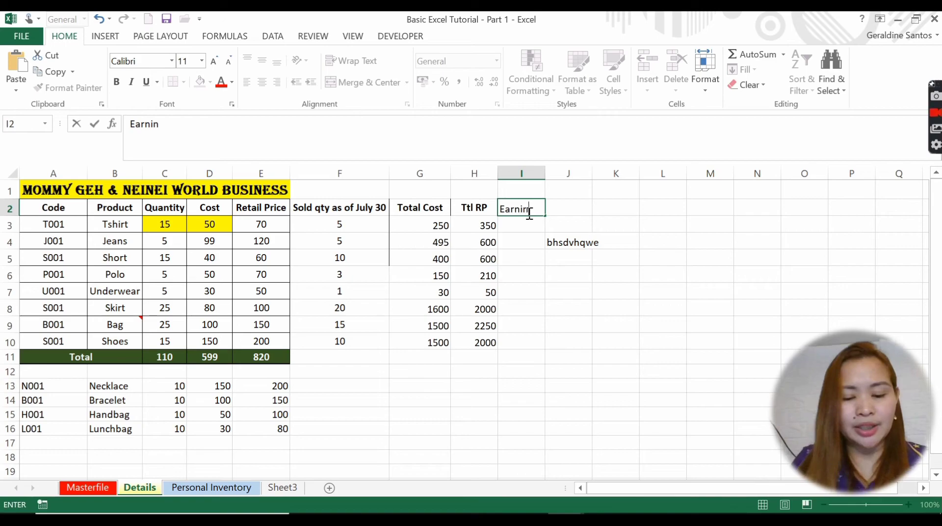
type("gs")
key("Return")
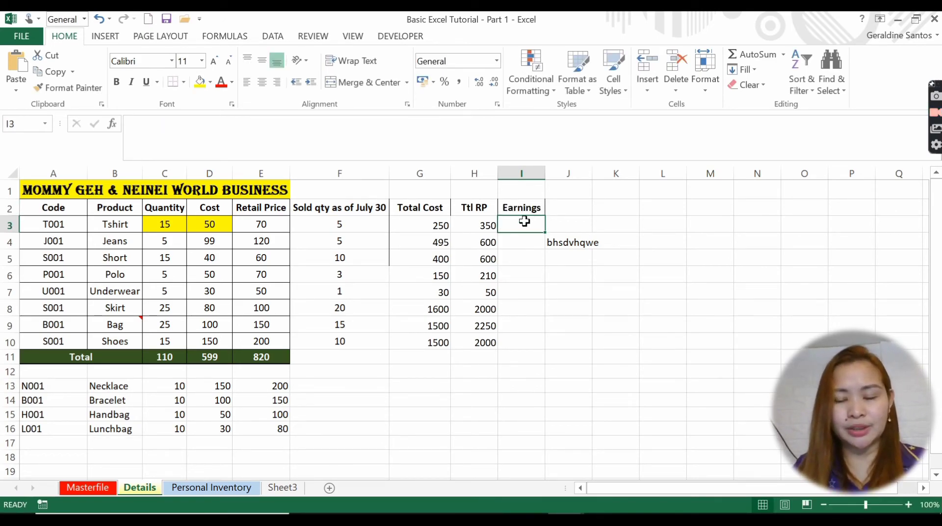
type("=")
left_click(476, 223)
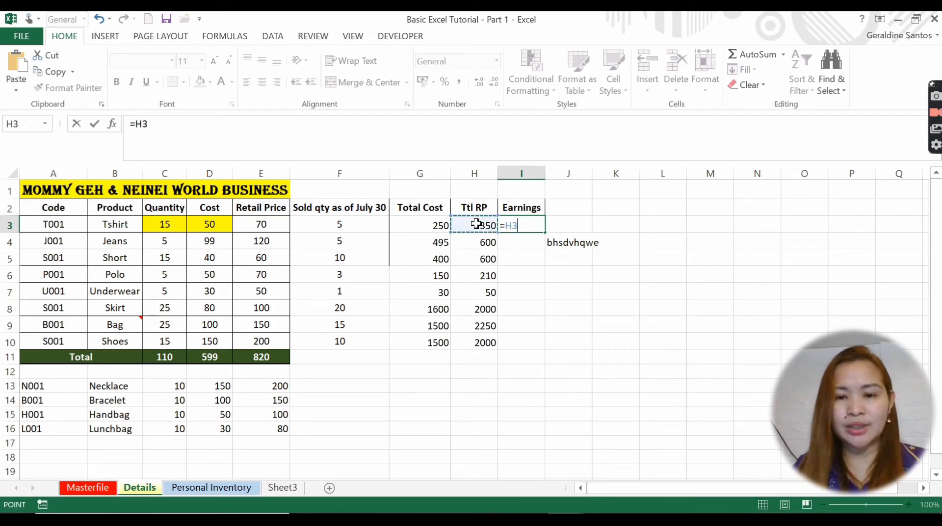
type("-")
left_click(442, 225)
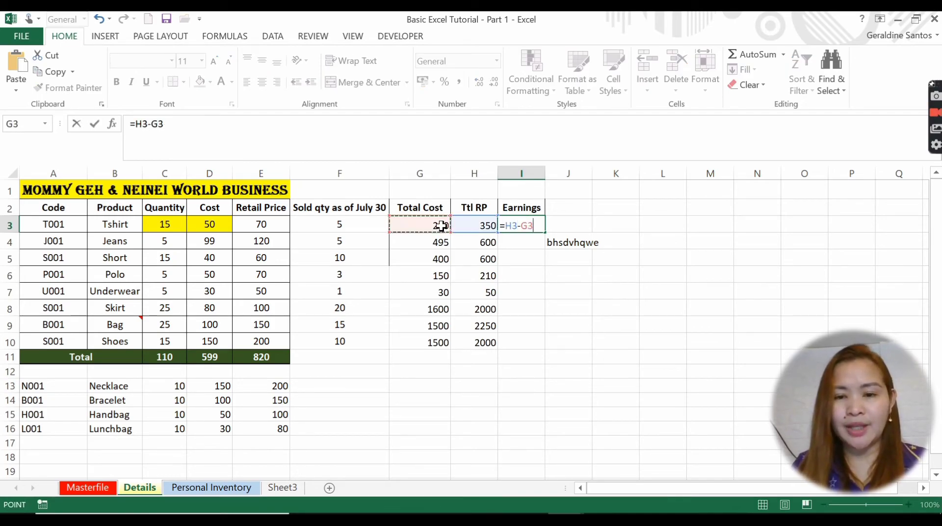
key("Return")
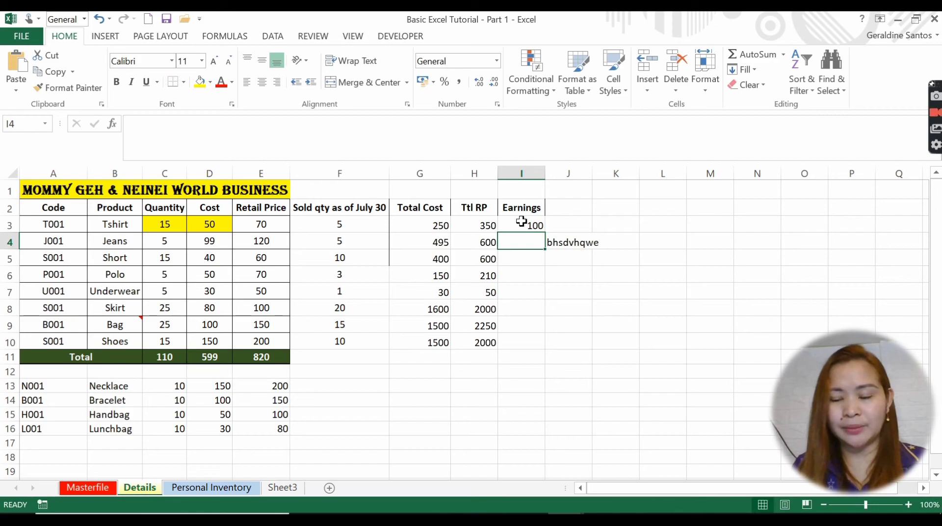
left_click(537, 223)
left_click_drag(544, 233, 524, 344)
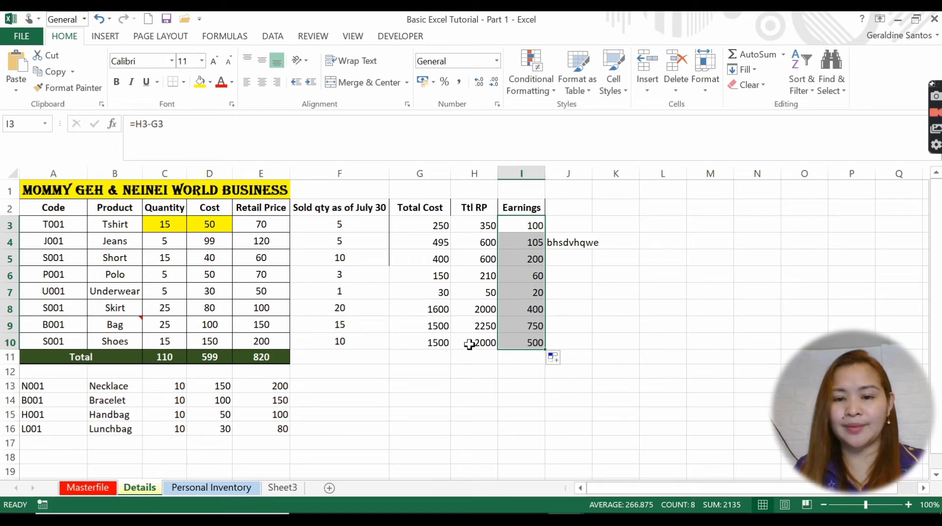
Copy the row 11 SUM totals across to Earnings and apply Comma Style
left_click(282, 360)
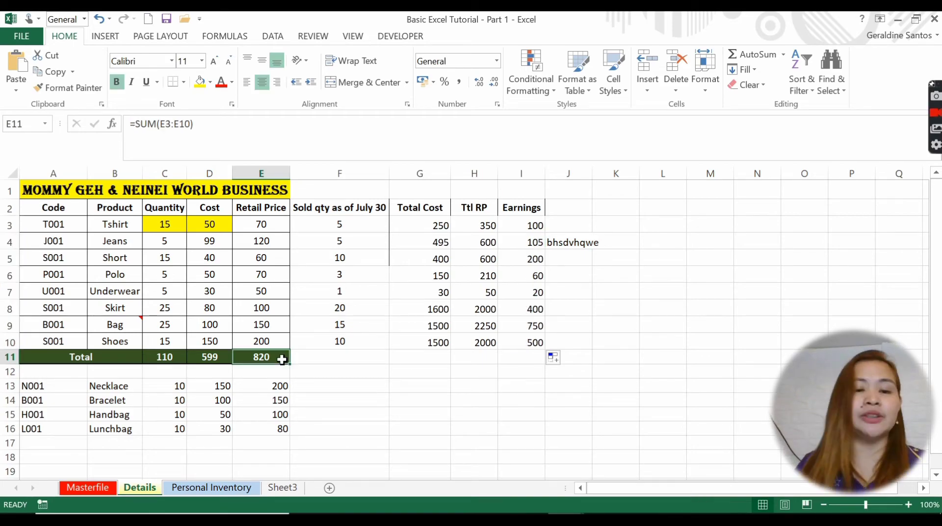
left_click_drag(289, 364, 540, 364)
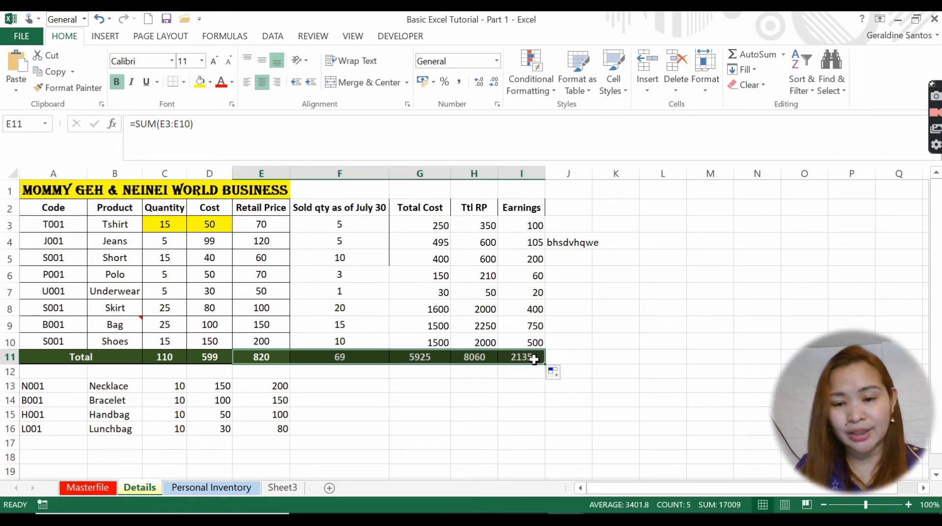
left_click(463, 84)
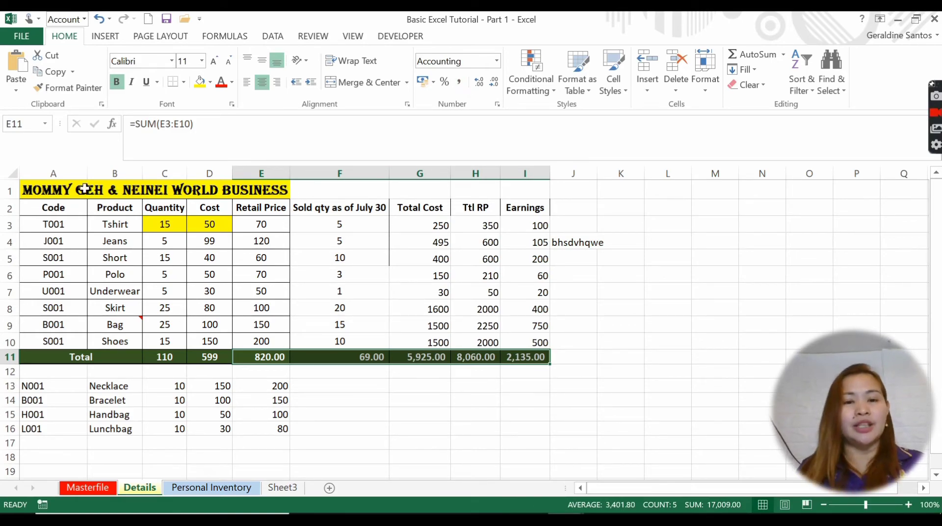
left_click_drag(84, 188, 524, 357)
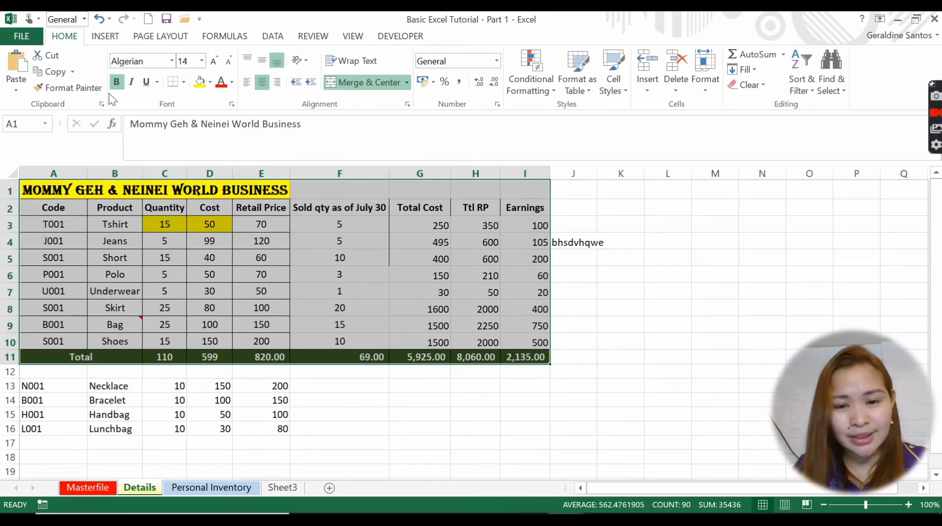
Apply All Borders to the A1:I11 table
left_click(185, 84)
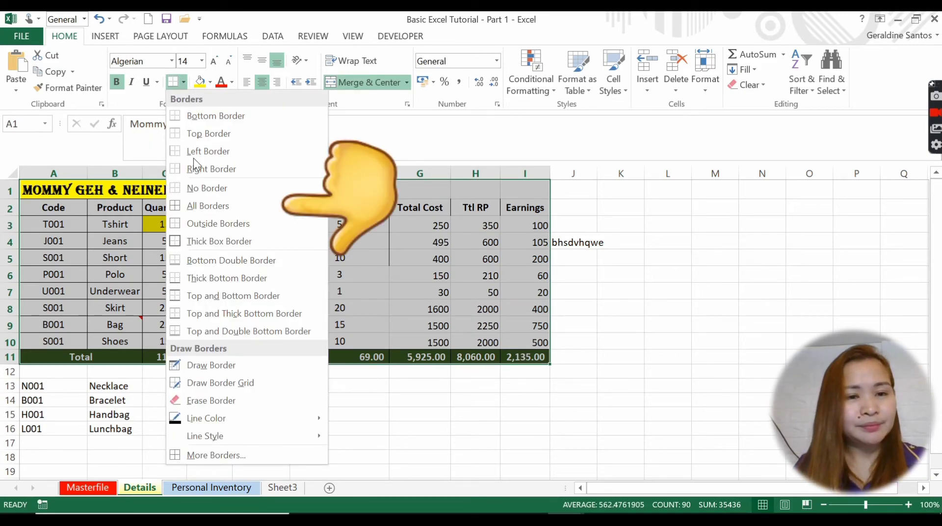
left_click(193, 206)
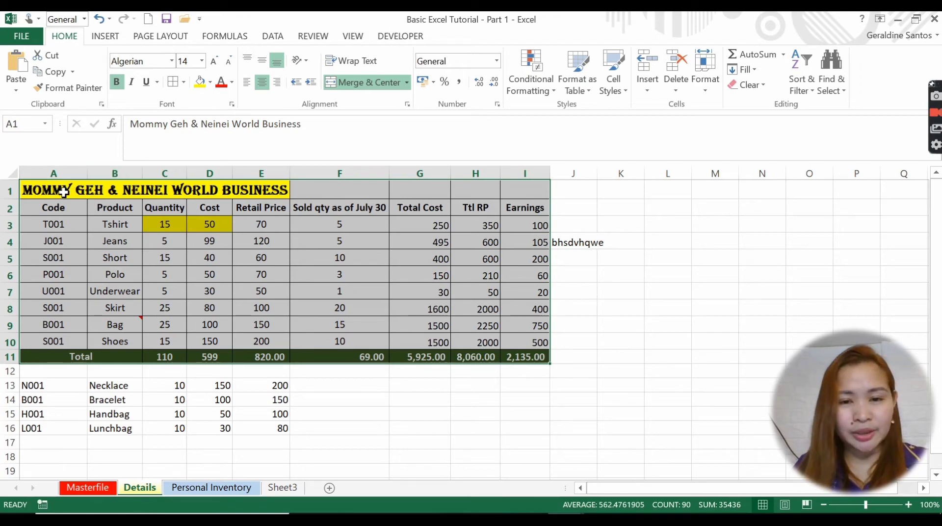
left_click(64, 192)
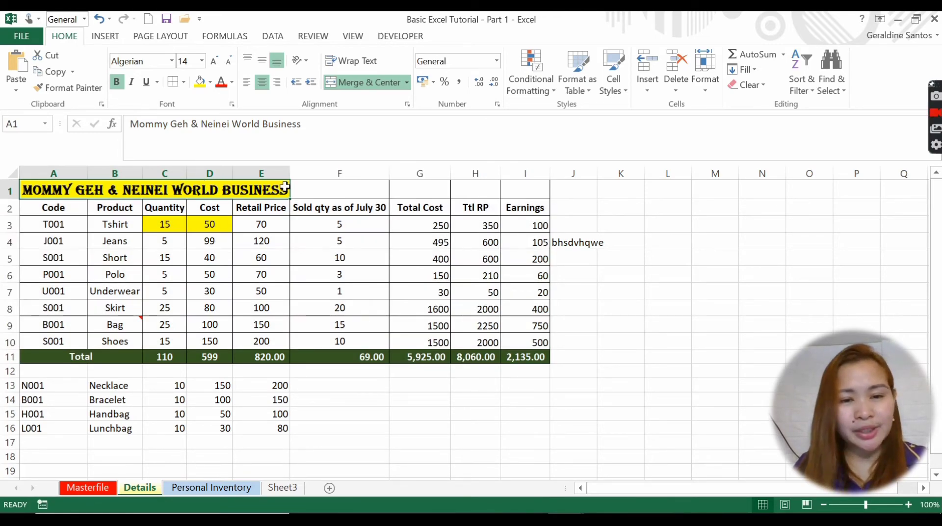
left_click(339, 224)
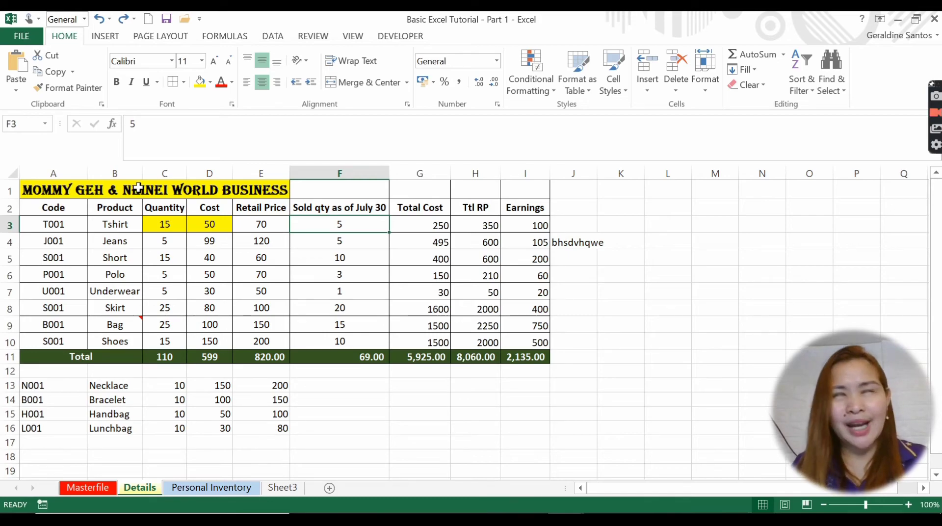
Merge and centre the business title across A1:I1
left_click_drag(138, 189, 511, 169)
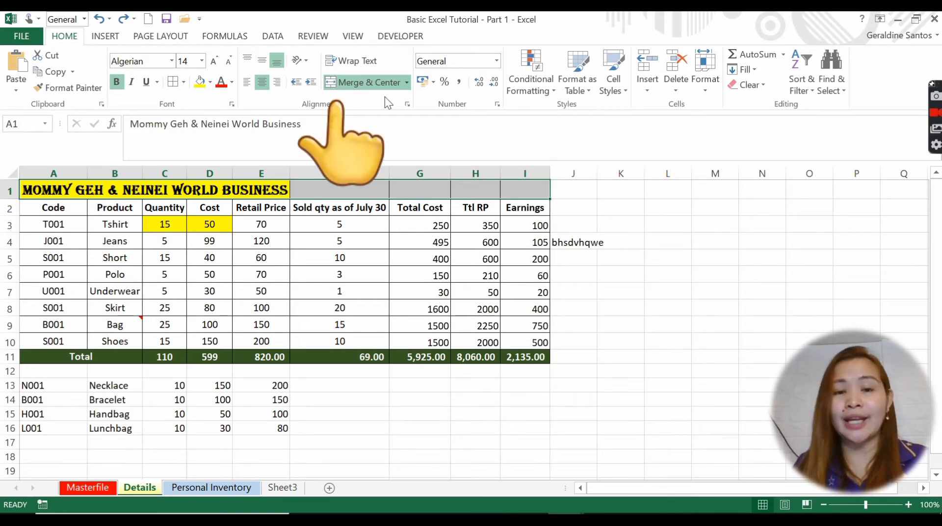
left_click(366, 84)
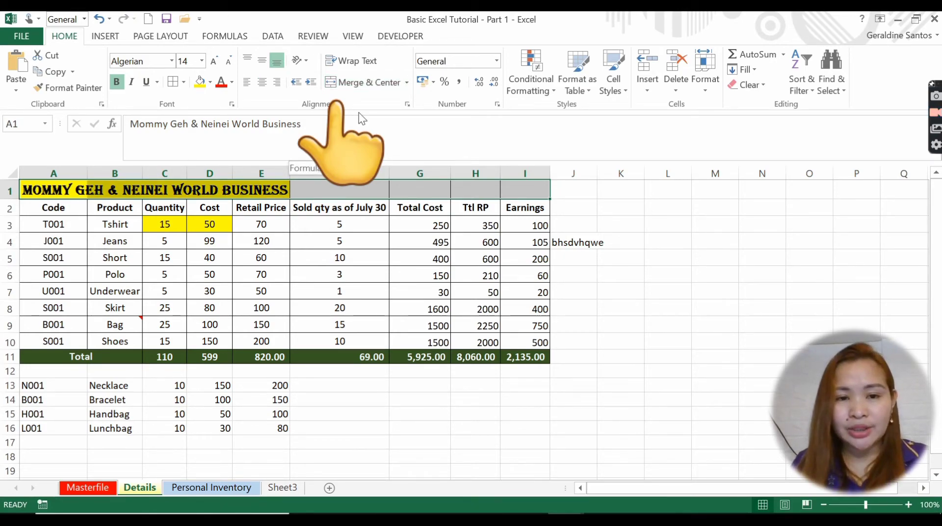
left_click(361, 84)
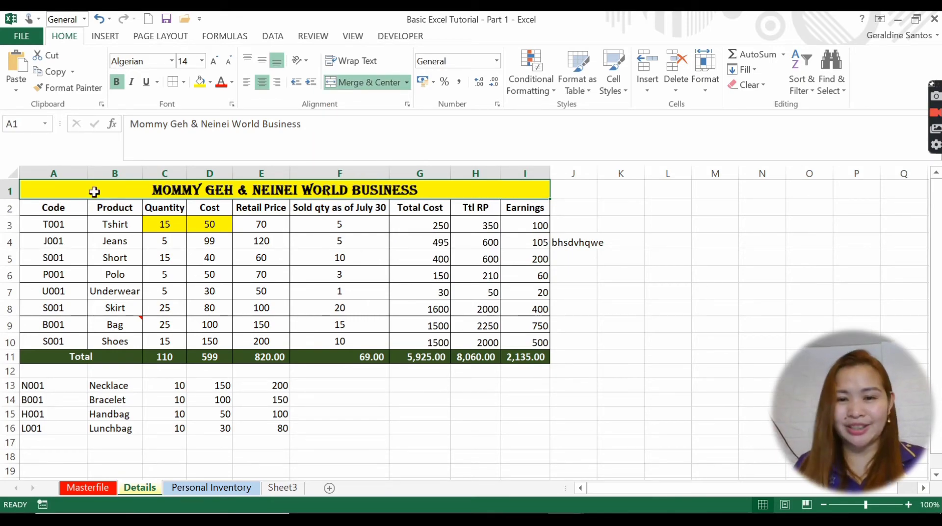
left_click_drag(93, 190, 98, 352)
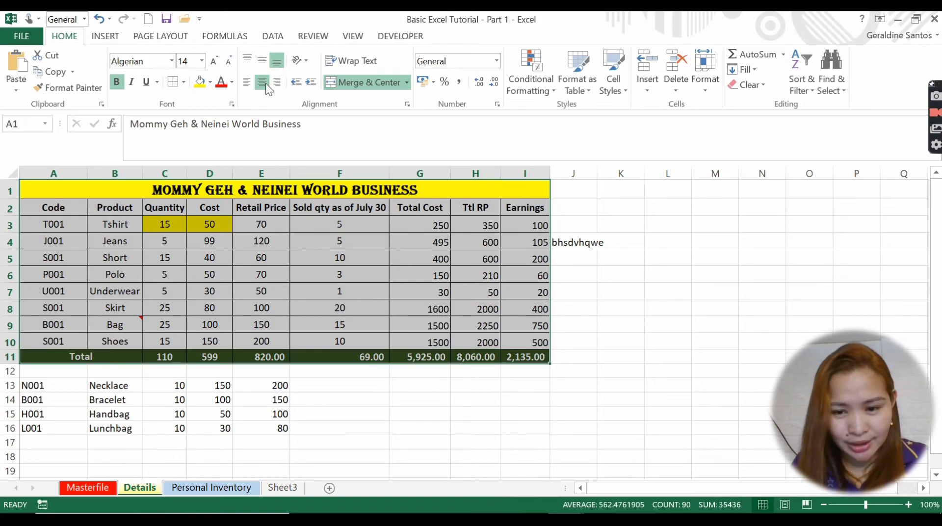
Centre the table values and wrap the Sold qty header in a narrower column F, taller row 2
left_click(265, 83)
left_click(266, 83)
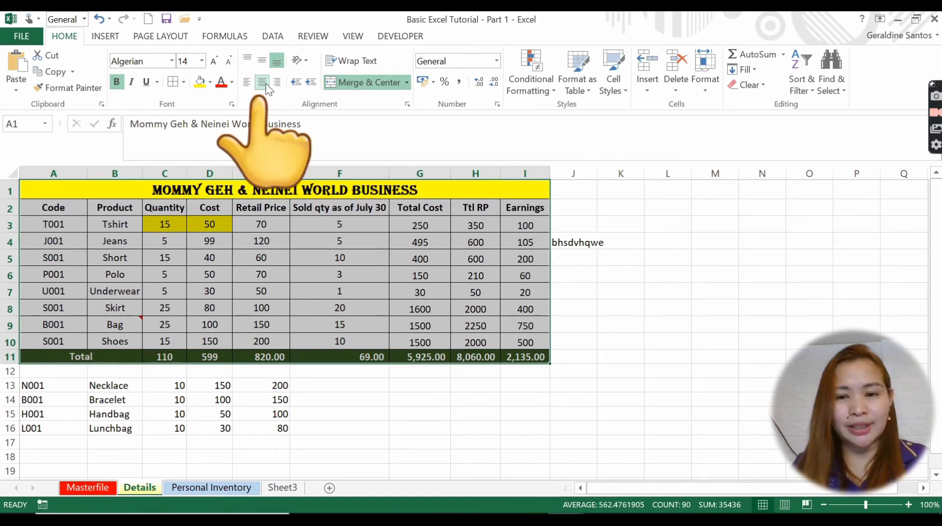
left_click(365, 211)
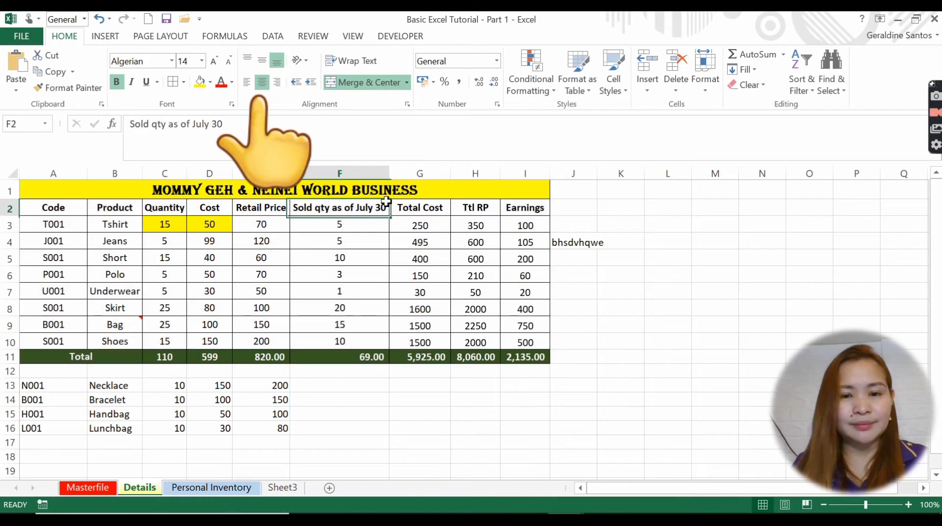
left_click_drag(385, 179, 348, 177)
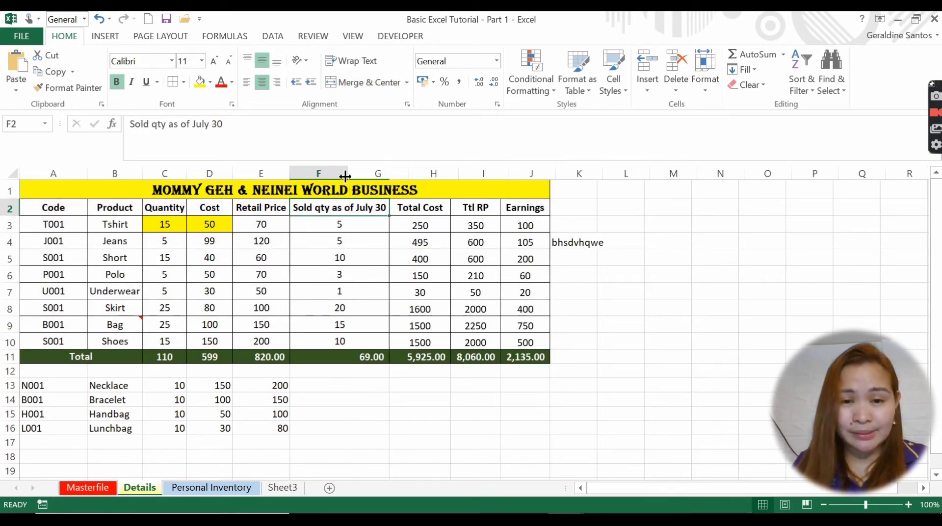
left_click(352, 60)
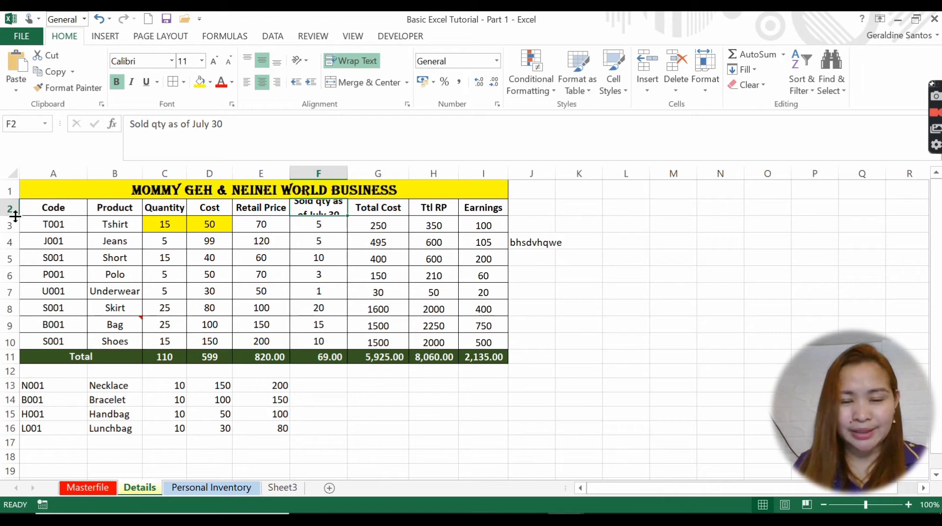
left_click_drag(9, 216, 8, 238)
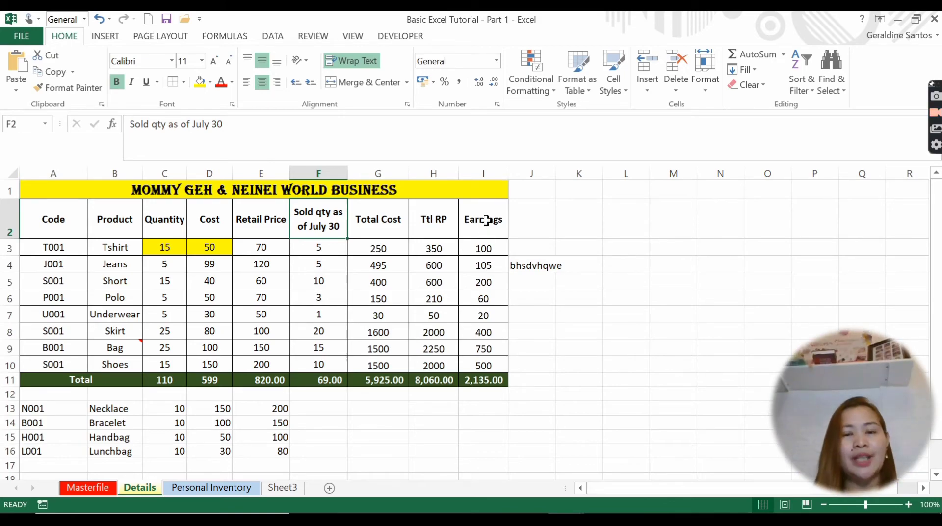
Colour the Earnings column red and go to the Personal Inventory sheet
left_click_drag(485, 230, 480, 381)
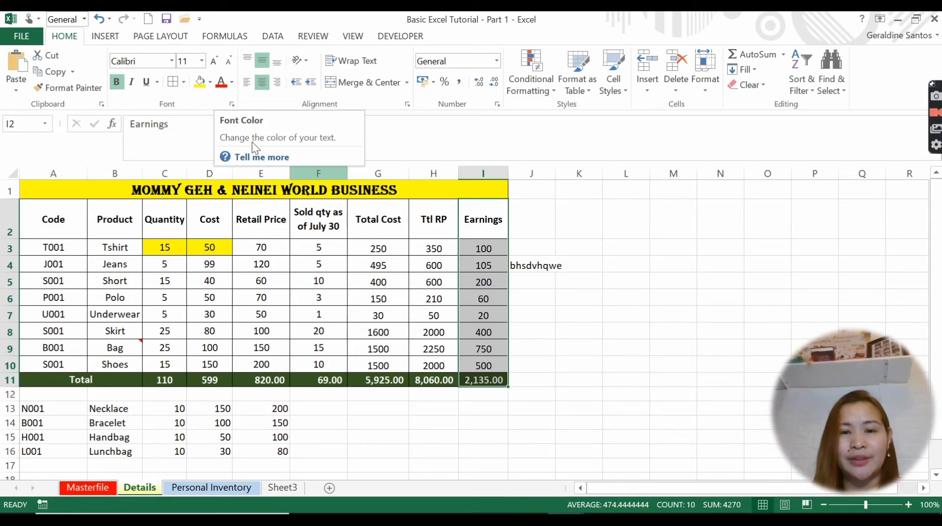
left_click(221, 82)
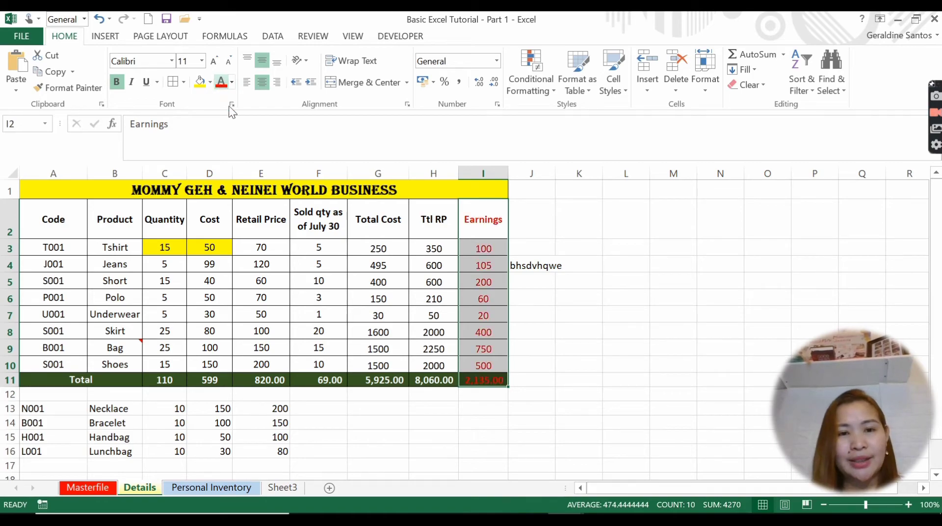
left_click(238, 488)
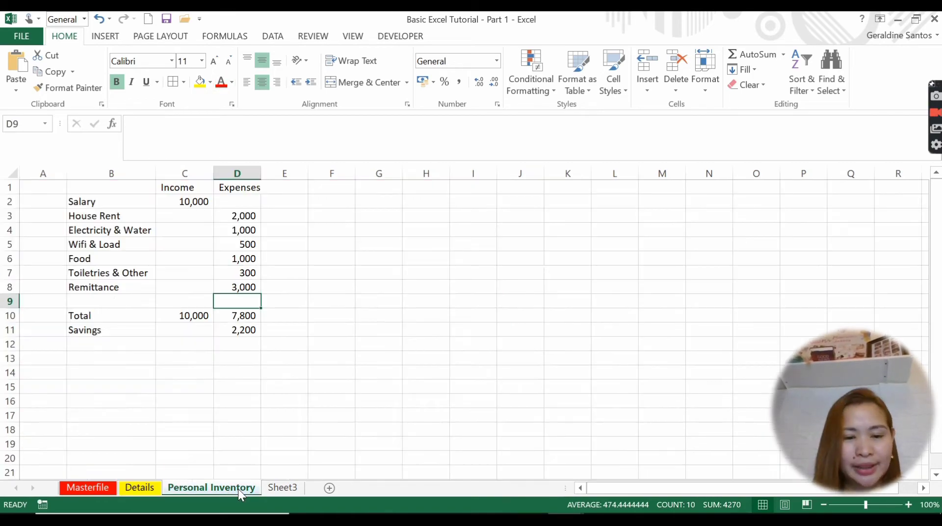
left_click(130, 303)
Add an 'Earning from Part Time' row with 2,135 income
type("Earnin")
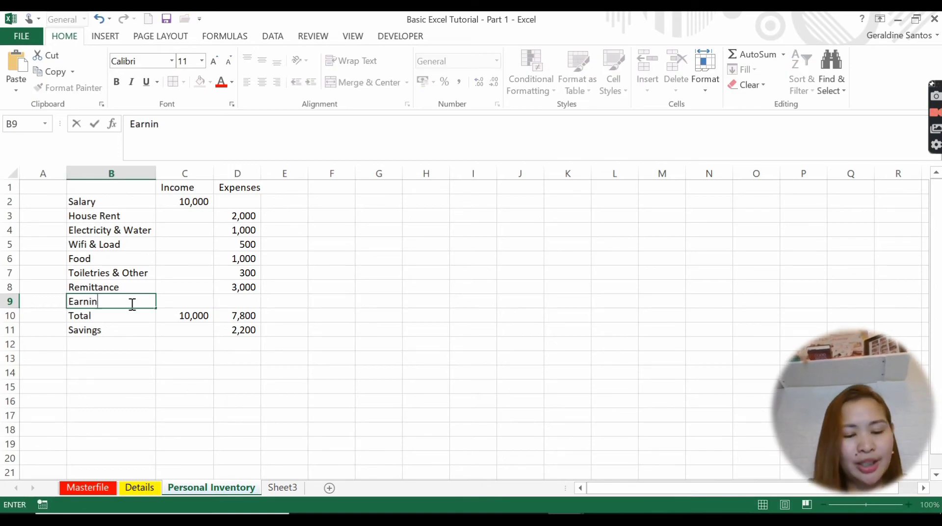
type("g fr")
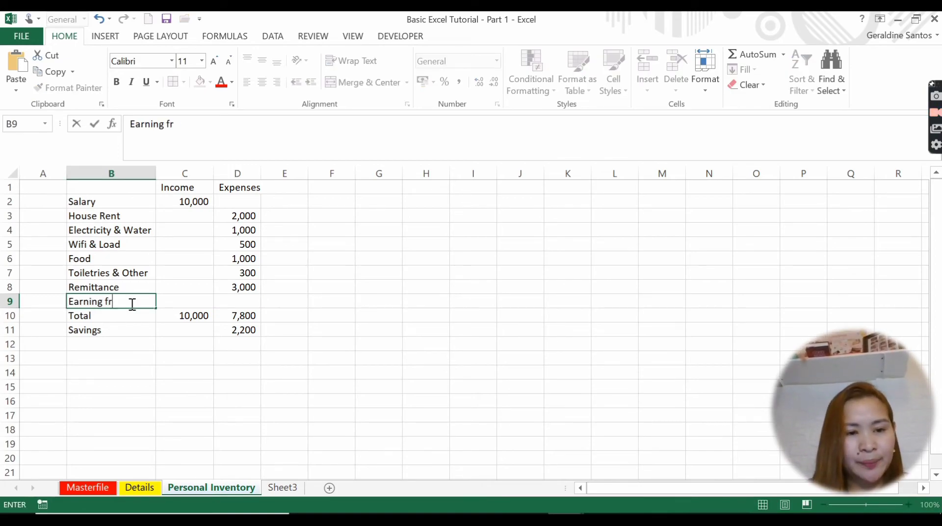
type("om Part Time")
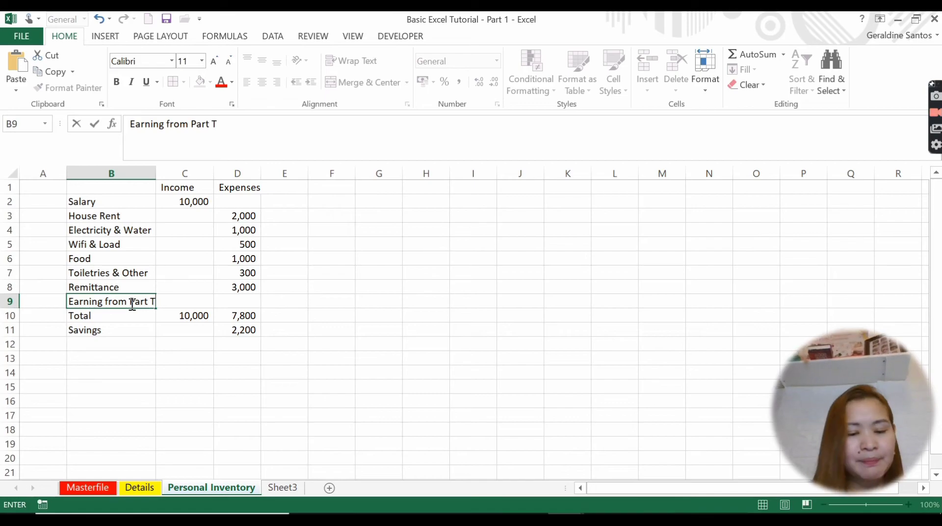
left_click(230, 298)
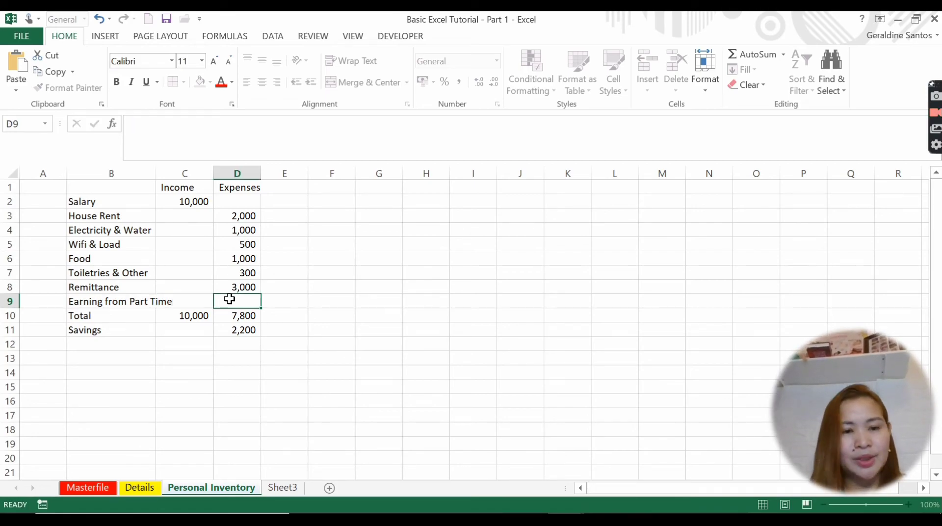
left_click(140, 487)
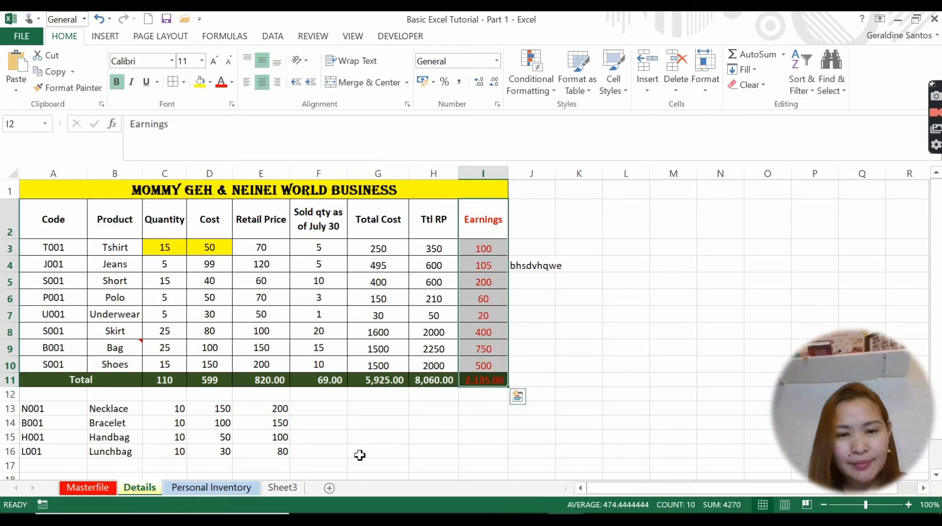
left_click(228, 490)
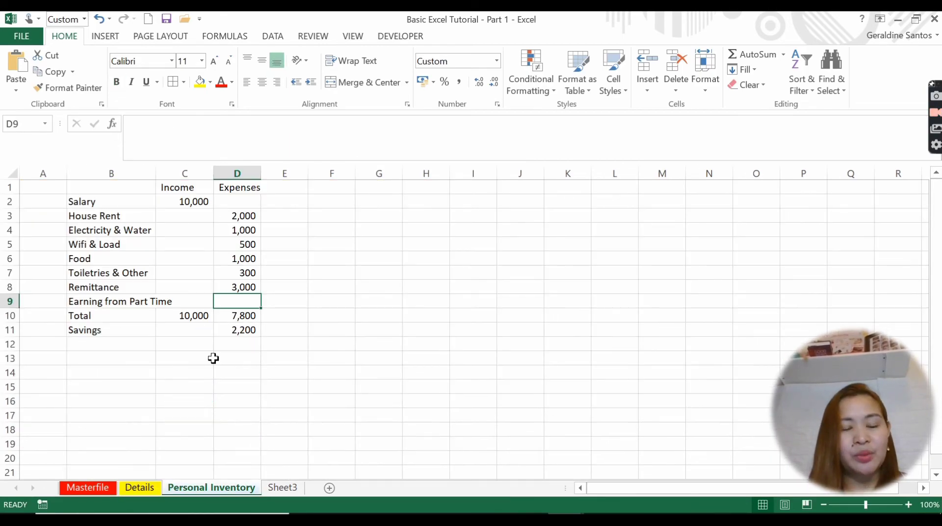
left_click(195, 302)
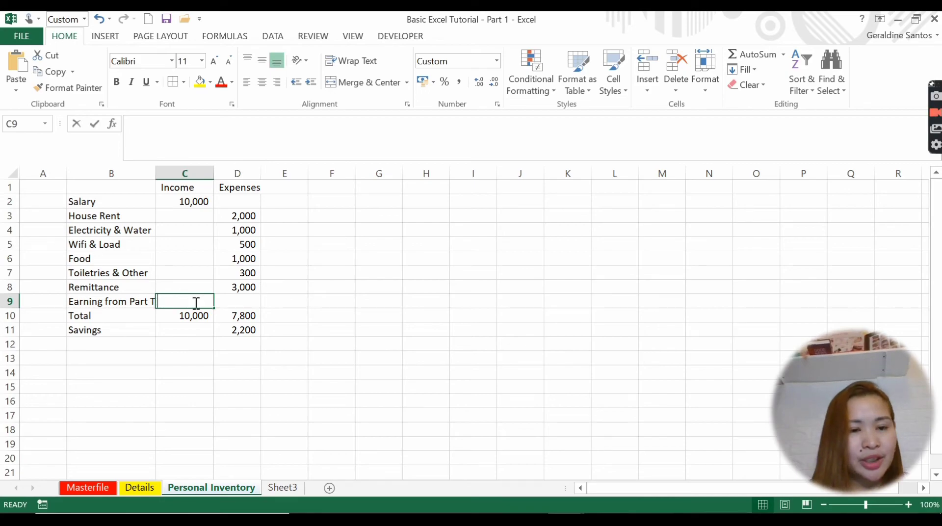
type("2,13")
type("5")
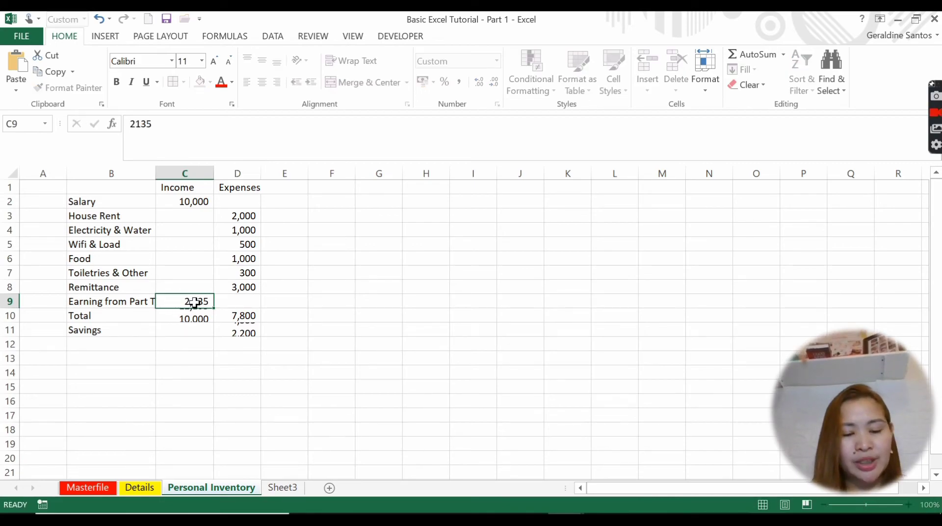
key("Return")
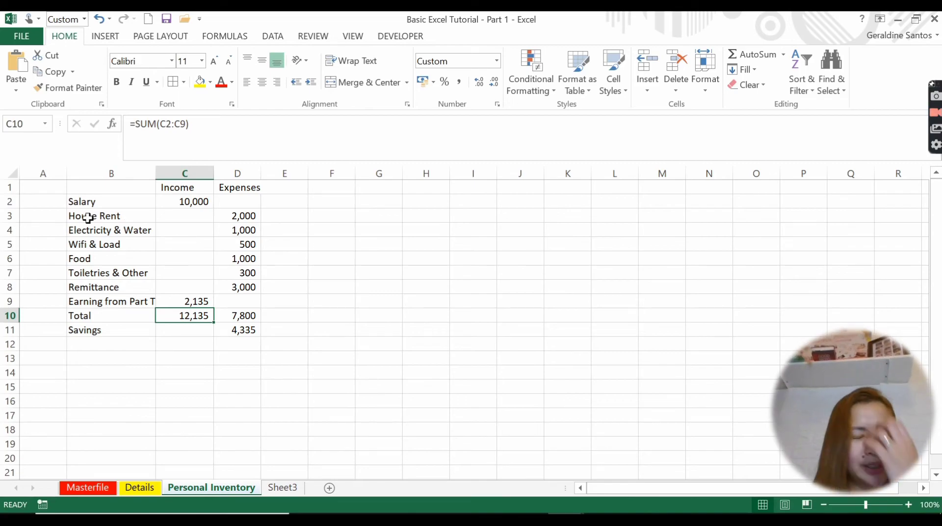
left_click(9, 187)
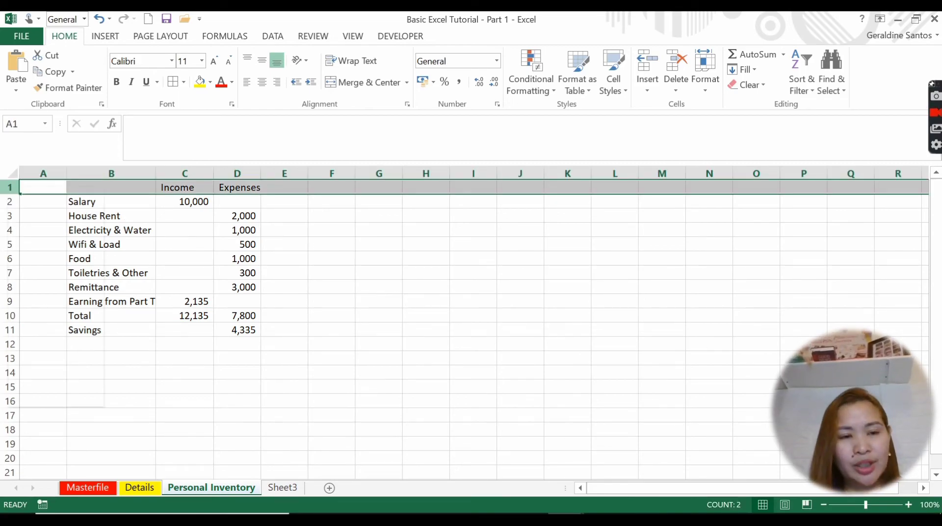
Insert a top row with a 'July Inventory' title merged and centred across B1:D1
right_click(8, 187)
left_click(58, 293)
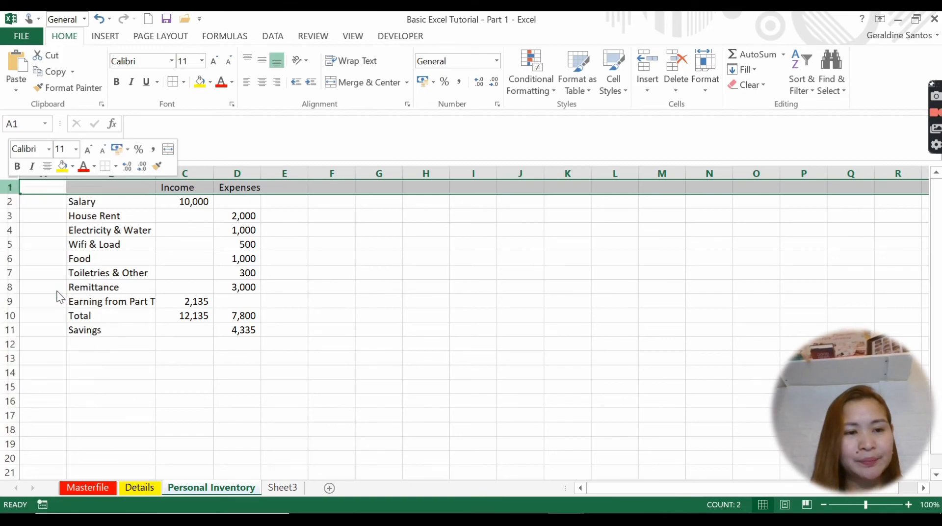
left_click(102, 187)
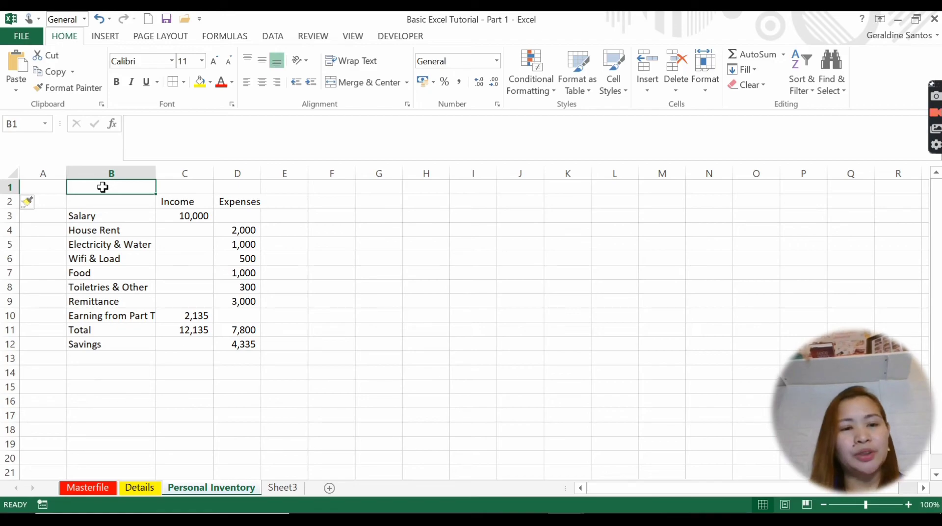
type("Invento")
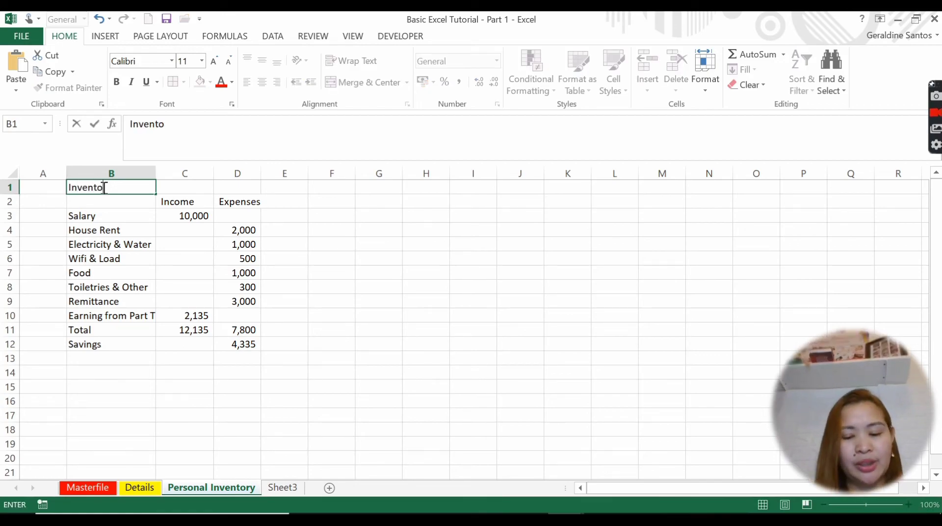
type("ry")
left_click(69, 187)
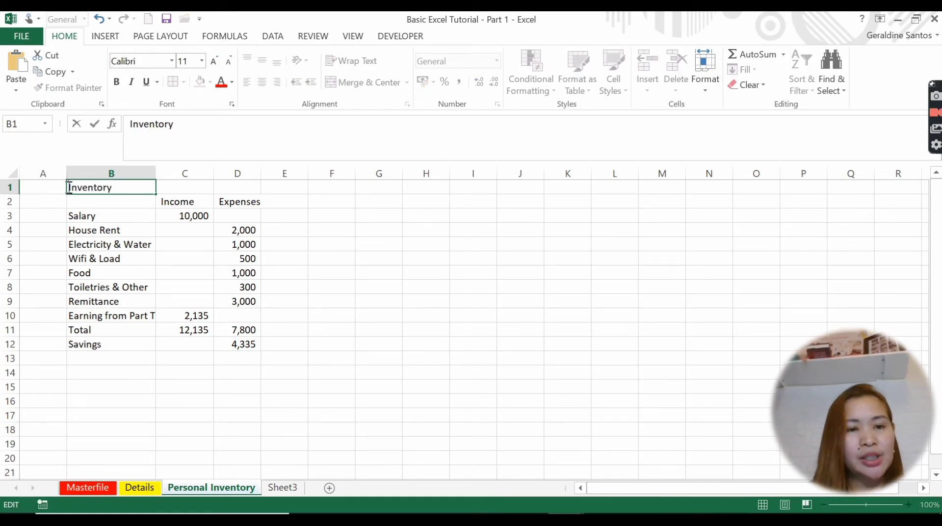
type("July")
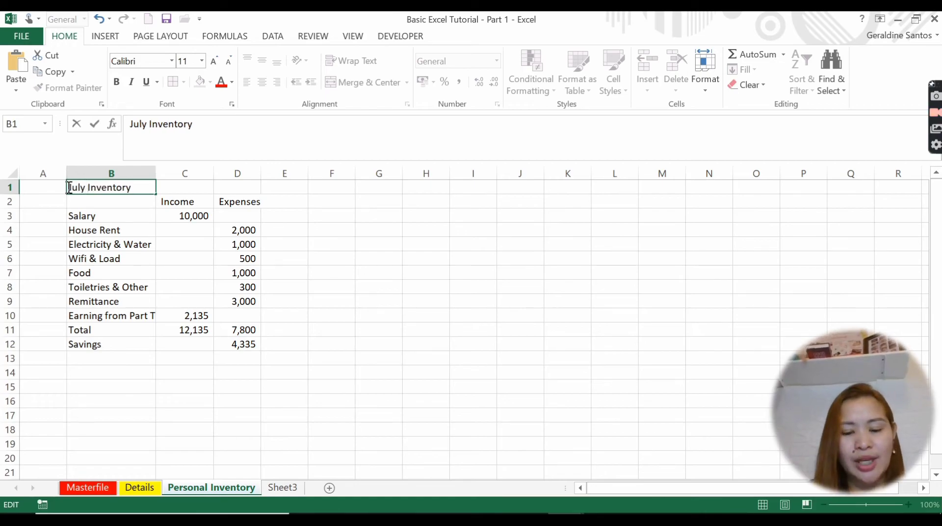
left_click(100, 239)
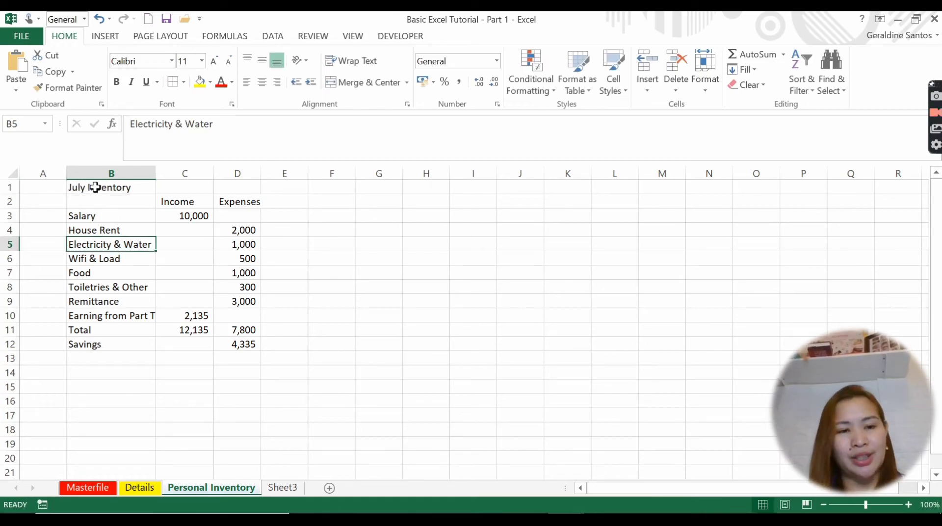
left_click_drag(96, 186, 232, 183)
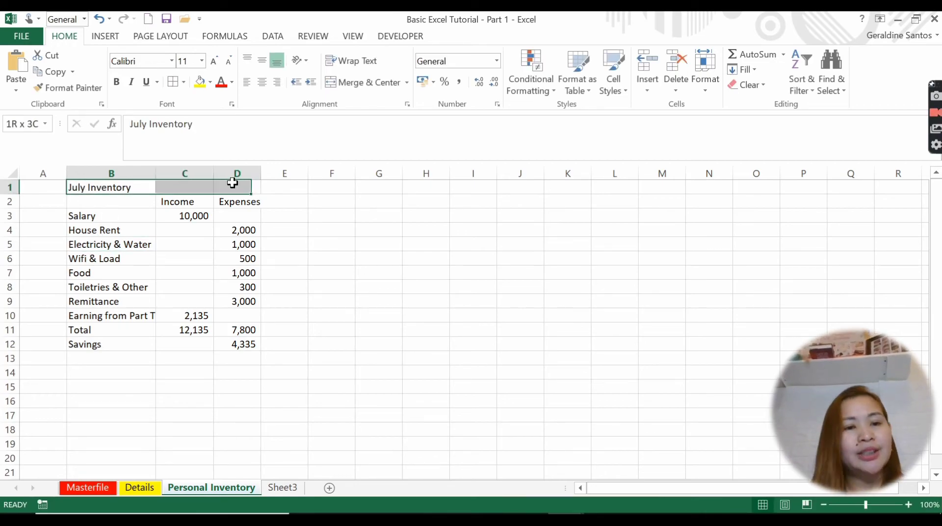
left_click(363, 83)
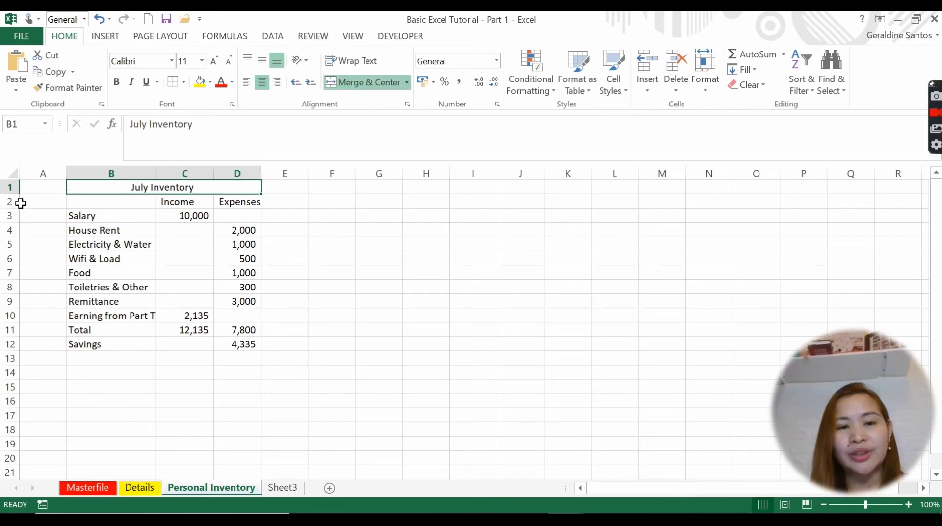
Insert a blank row 2 beneath the title
left_click(184, 201)
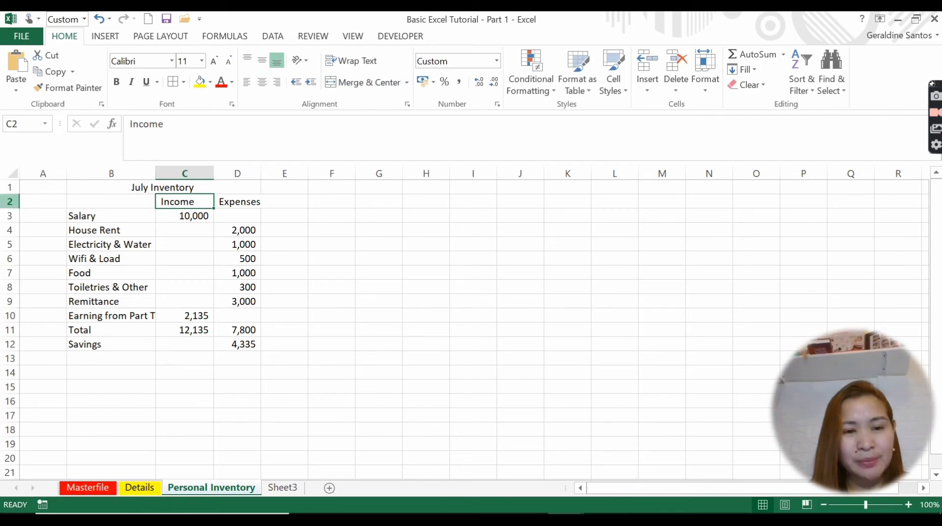
left_click(10, 202)
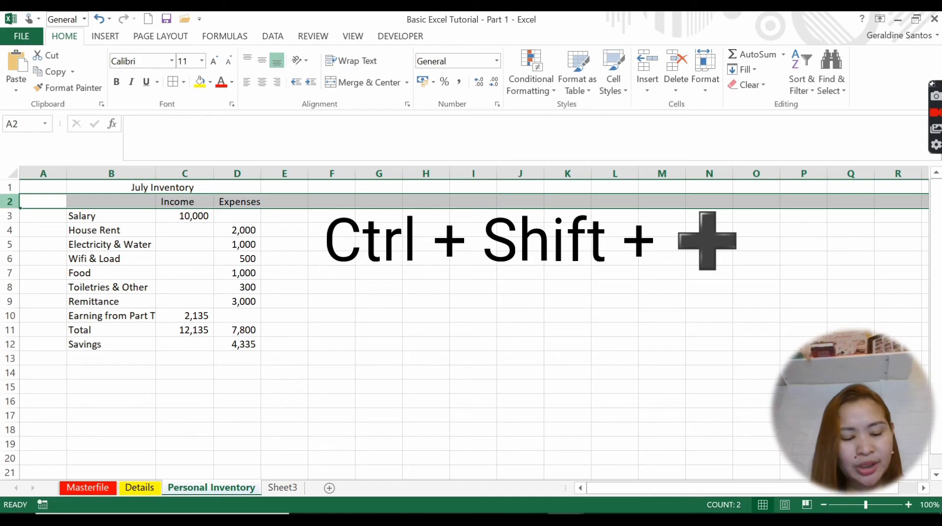
key("ctrl+shift+plus")
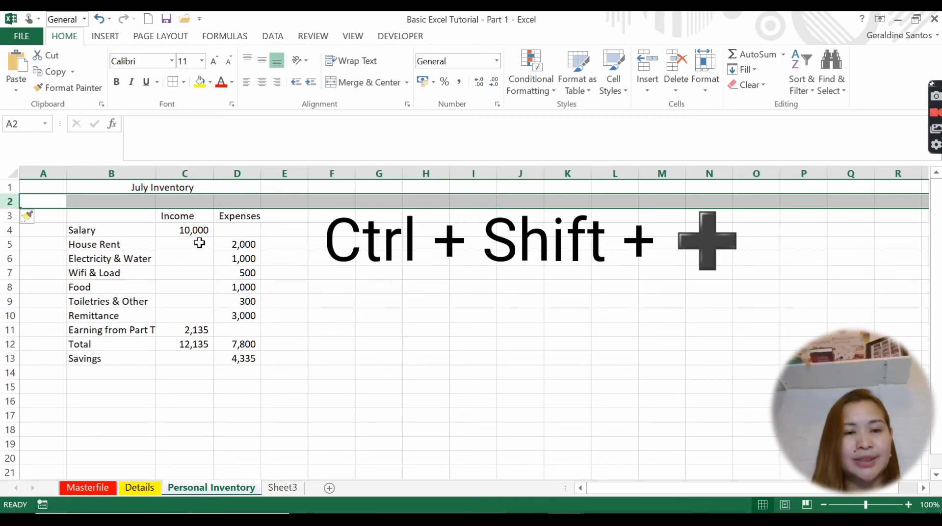
left_click(199, 243)
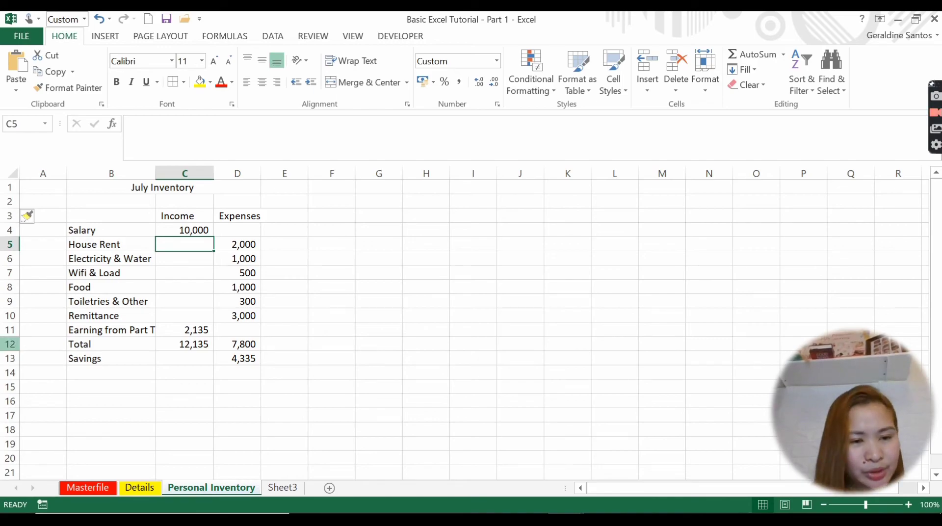
Insert a blank row above the Total row
left_click(10, 344)
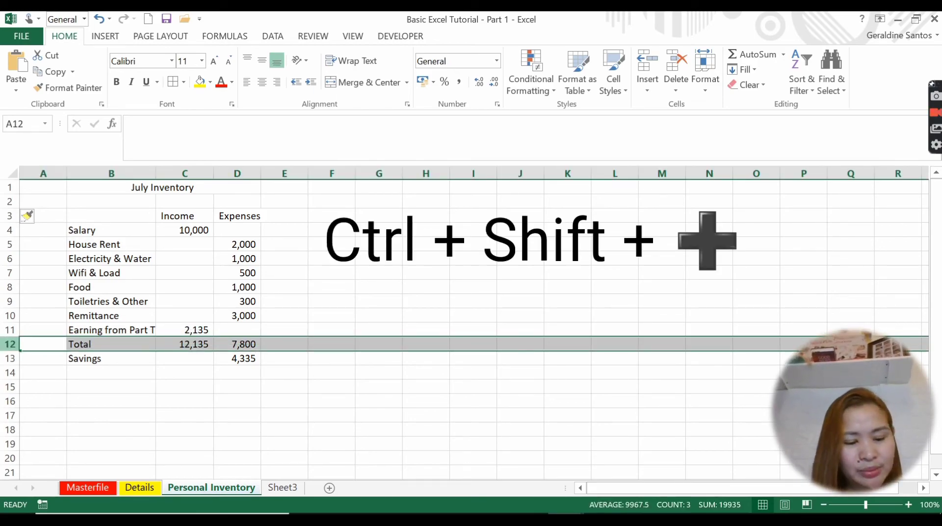
key("ctrl+shift+plus")
left_click(158, 388)
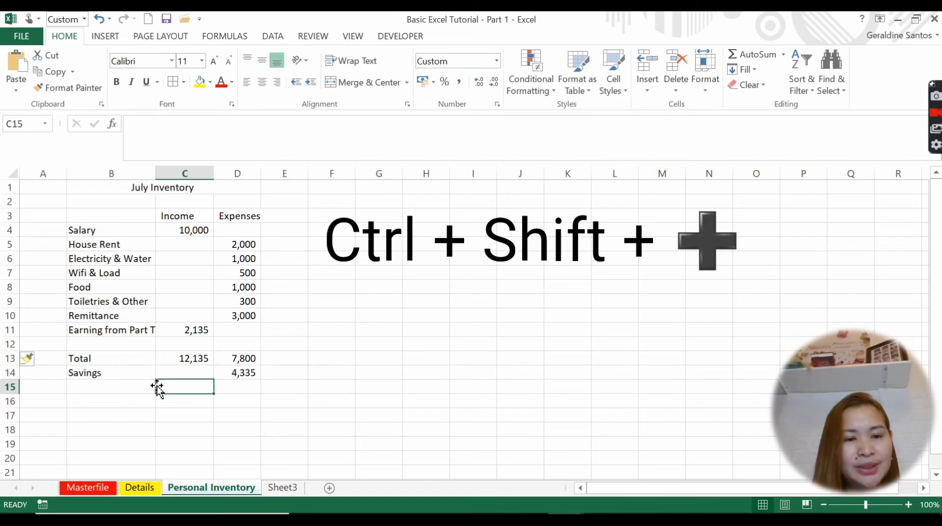
Fill the Savings cells B14:D14 yellow and the Total cells B13:D13 light blue
left_click_drag(102, 374, 234, 373)
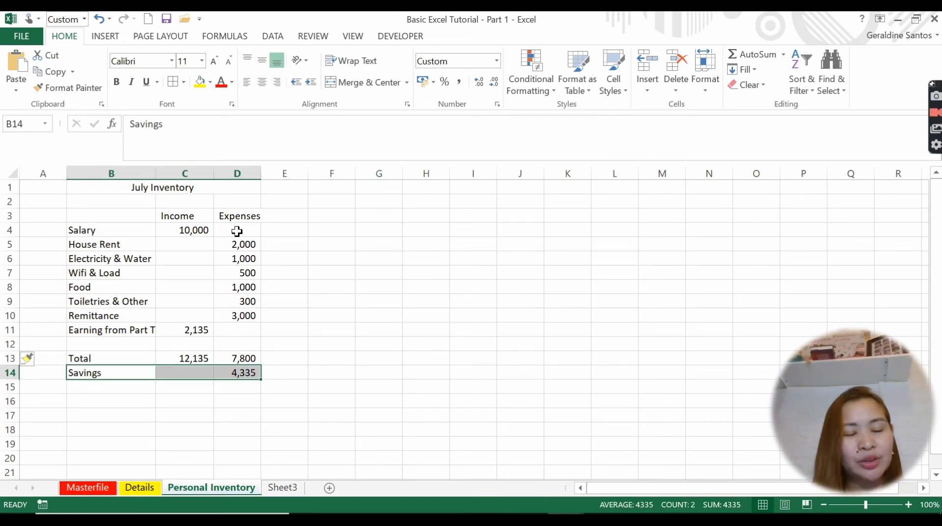
left_click(199, 81)
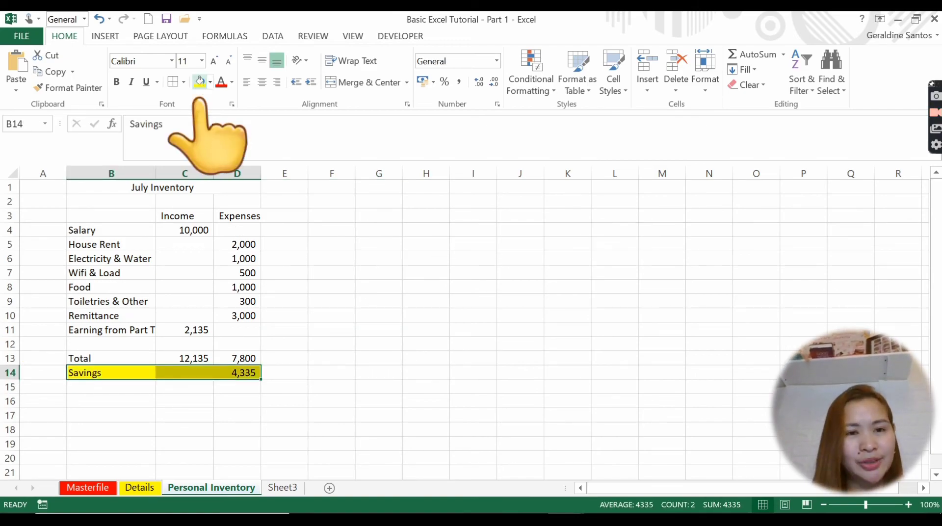
mouse_move(101, 362)
left_mouse_down()
mouse_move(199, 370)
mouse_move(226, 358)
left_mouse_up()
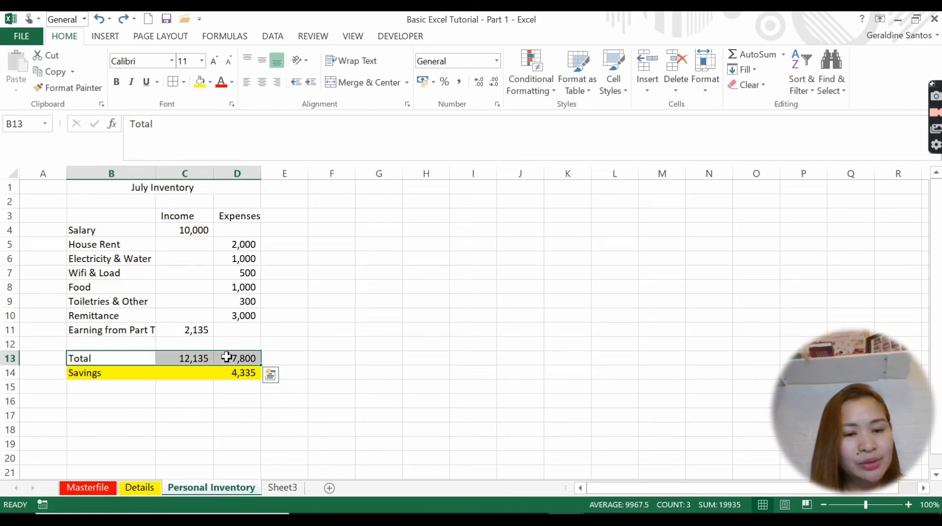
left_click(210, 83)
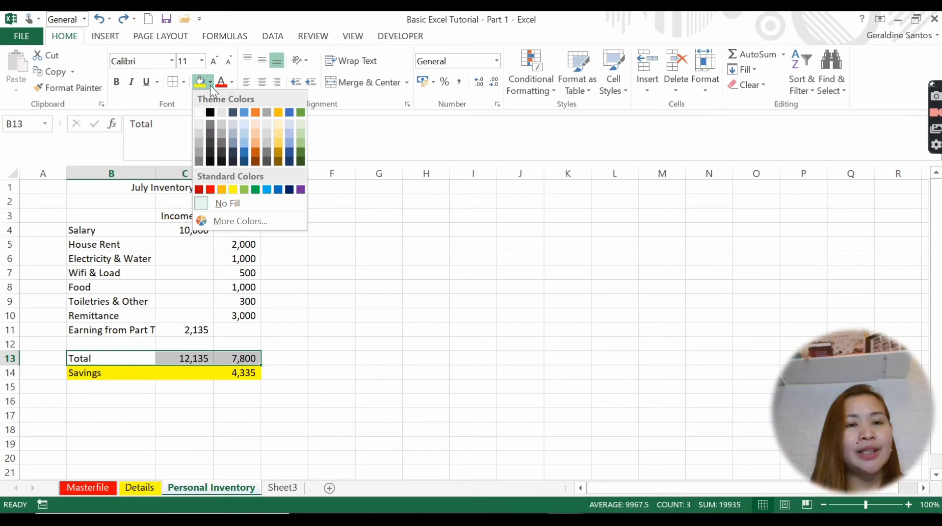
left_click(244, 123)
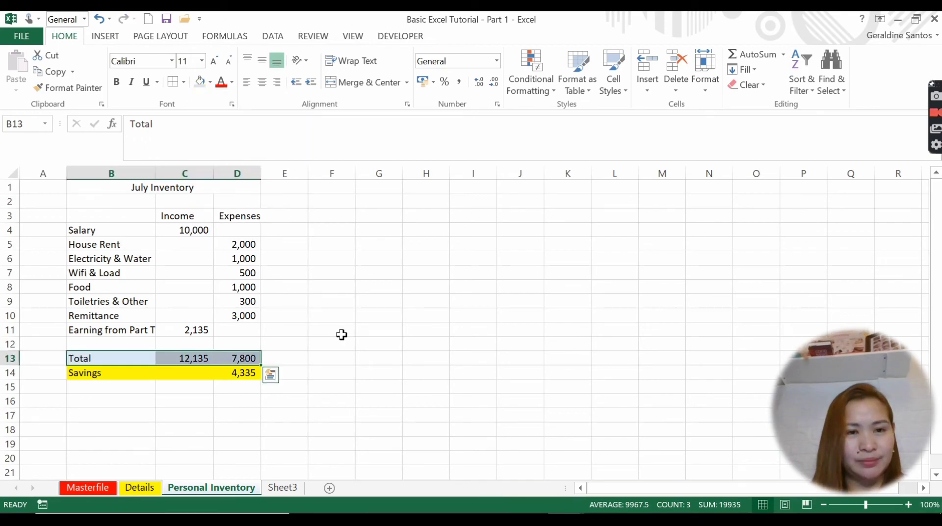
left_click(342, 334)
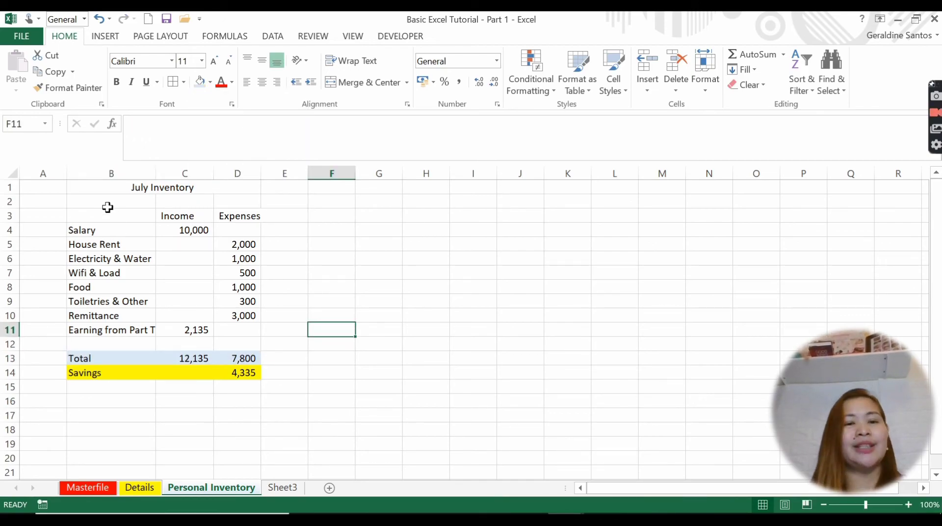
left_click_drag(120, 192, 147, 373)
Add borders around every cell of B3:D14
left_click(355, 220)
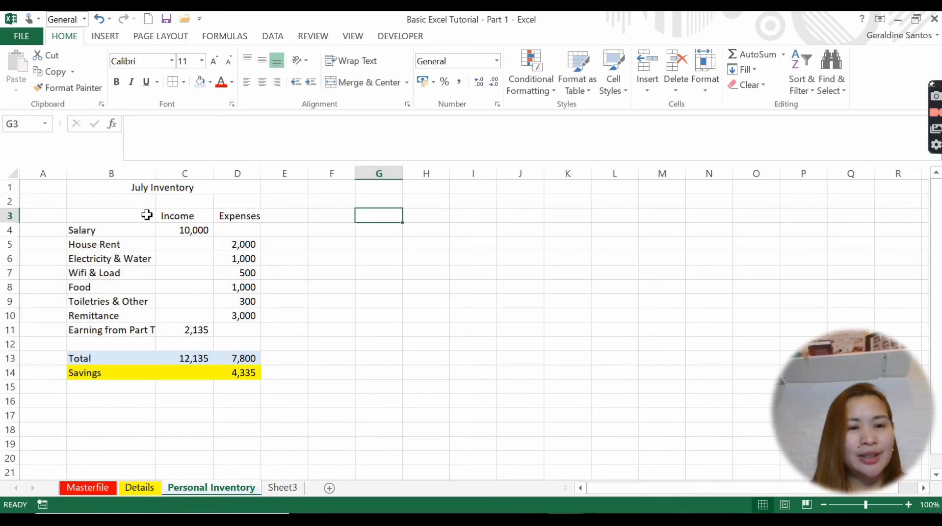
left_click_drag(147, 215, 237, 369)
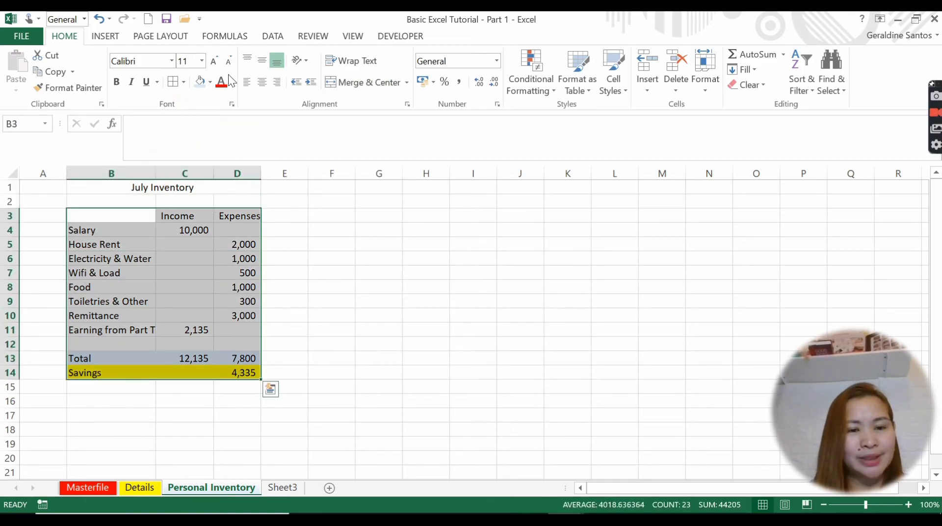
left_click(172, 82)
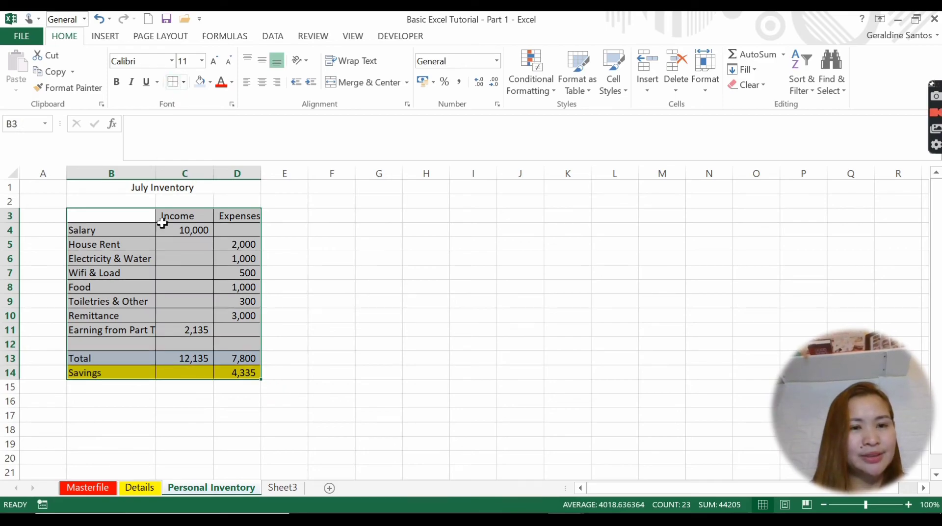
Fill the B3:D3 header row yellow, make it bold, and widen column D
left_click_drag(147, 216, 224, 211)
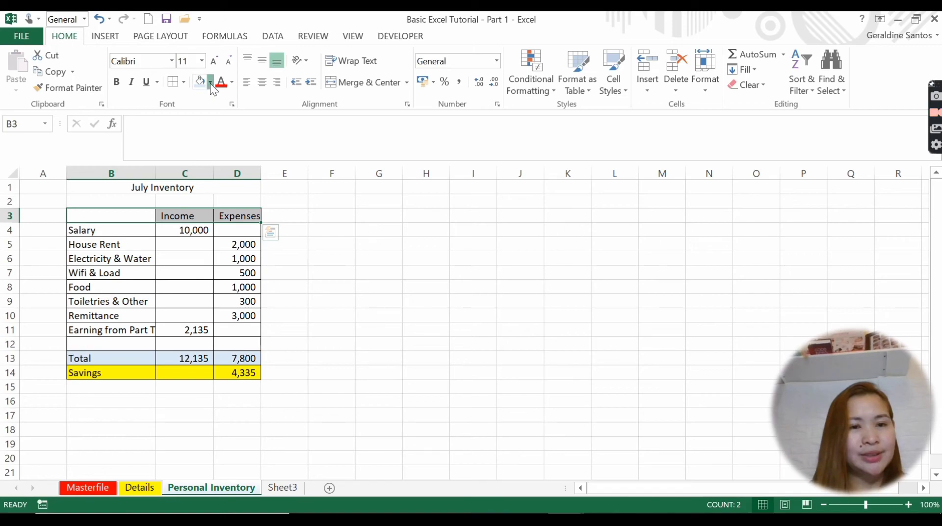
left_click(210, 84)
left_click(234, 189)
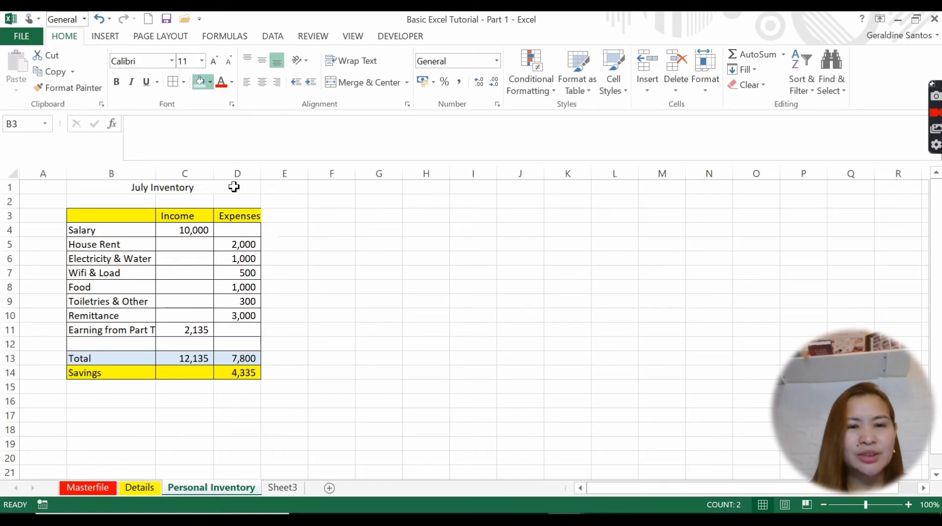
left_click_drag(265, 175, 274, 174)
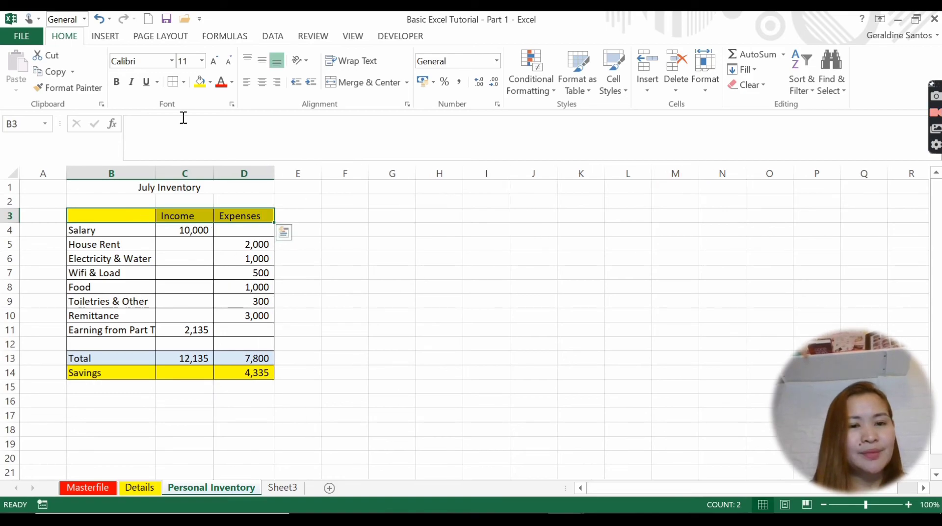
left_click(118, 84)
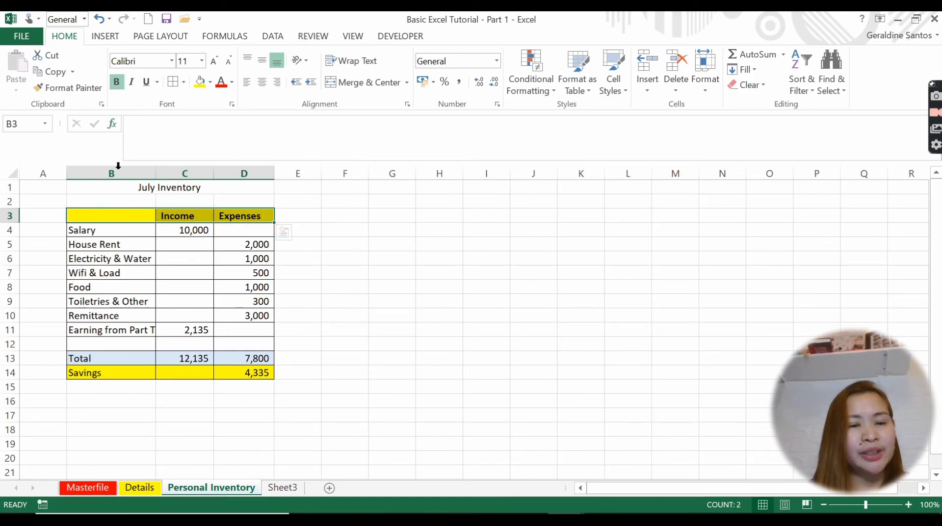
left_click(117, 211)
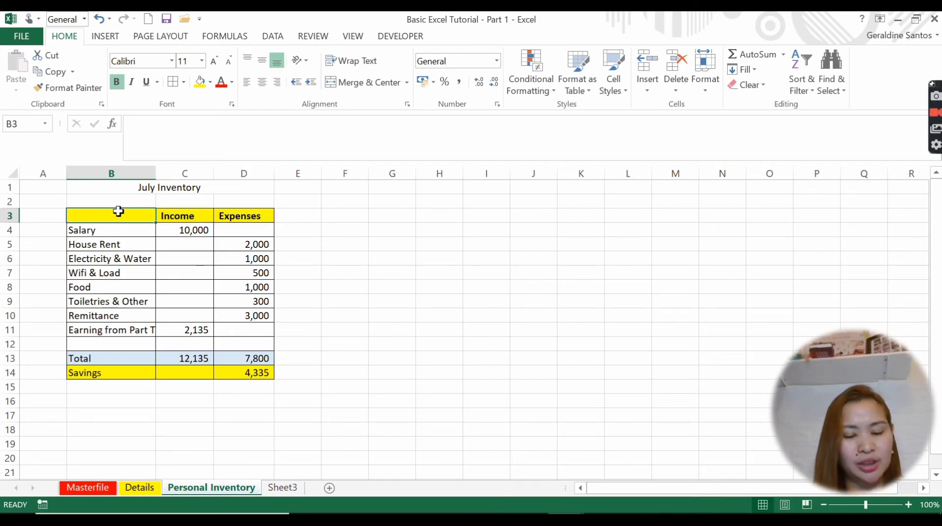
Enter the heading 'Details' in cell B3, correcting the misspelling before committing it
left_click(129, 258)
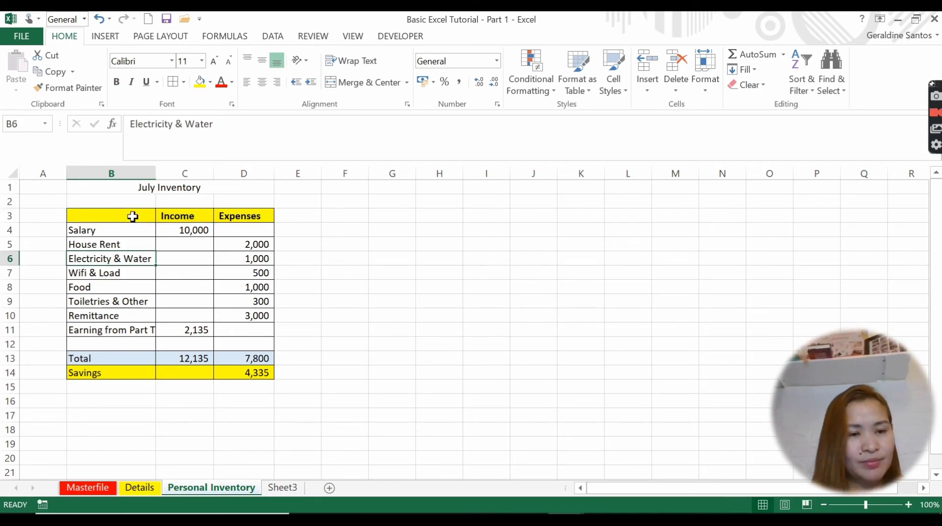
left_click(133, 217)
type("Deati")
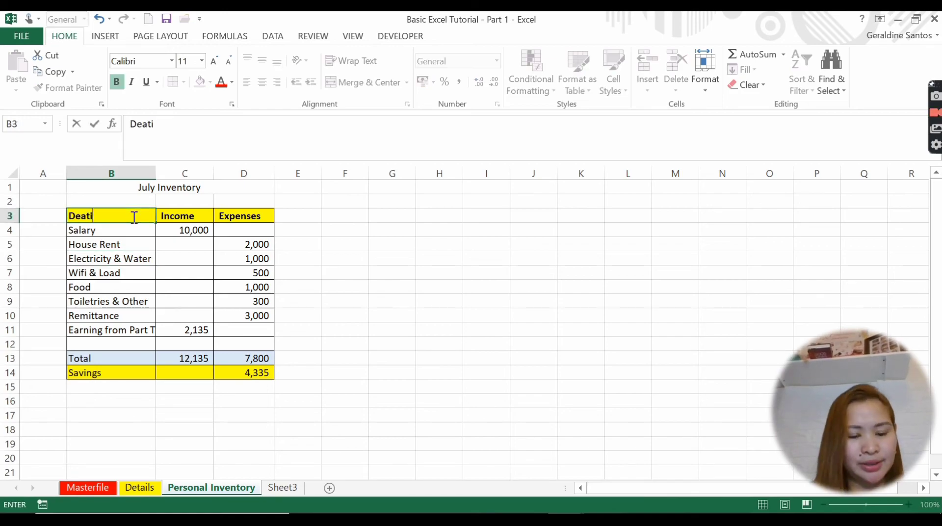
type("l")
key("BackSpace")
key("BackSpace")
key("BackSpace")
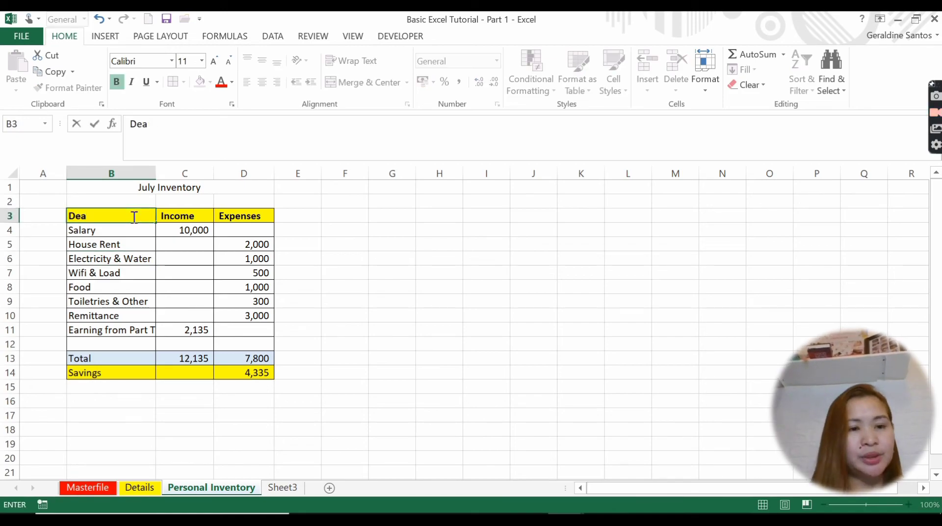
key("BackSpace")
type("tails")
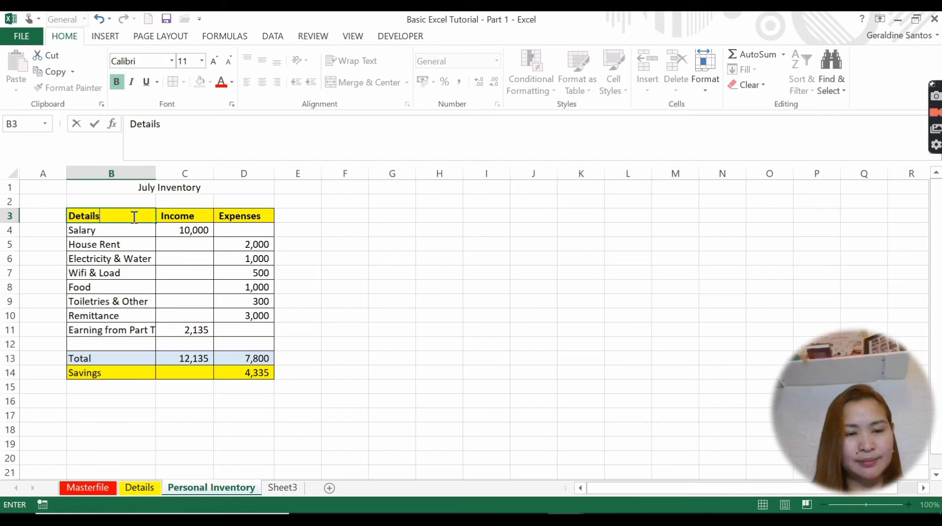
left_click(345, 215)
left_click(204, 188)
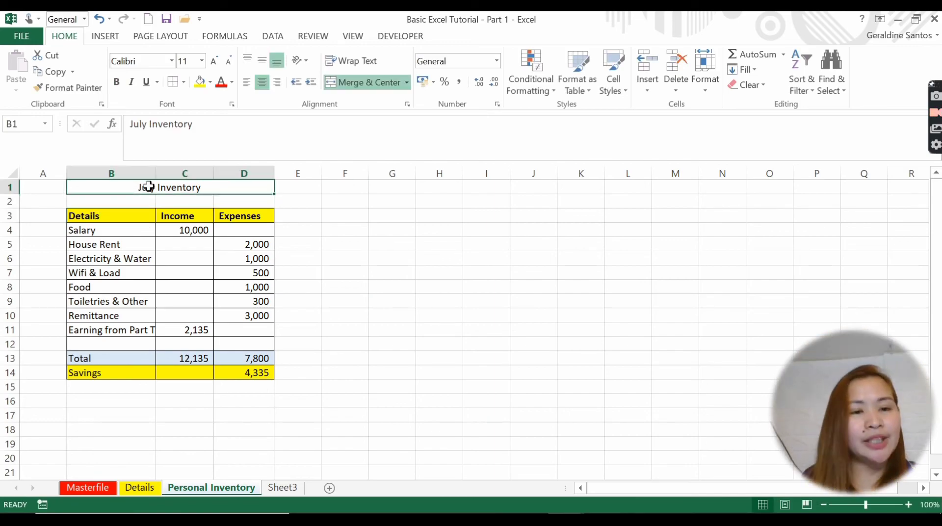
Format the merged July Inventory title in B1 with Berlin Sans FB font at size 18
left_click(171, 60)
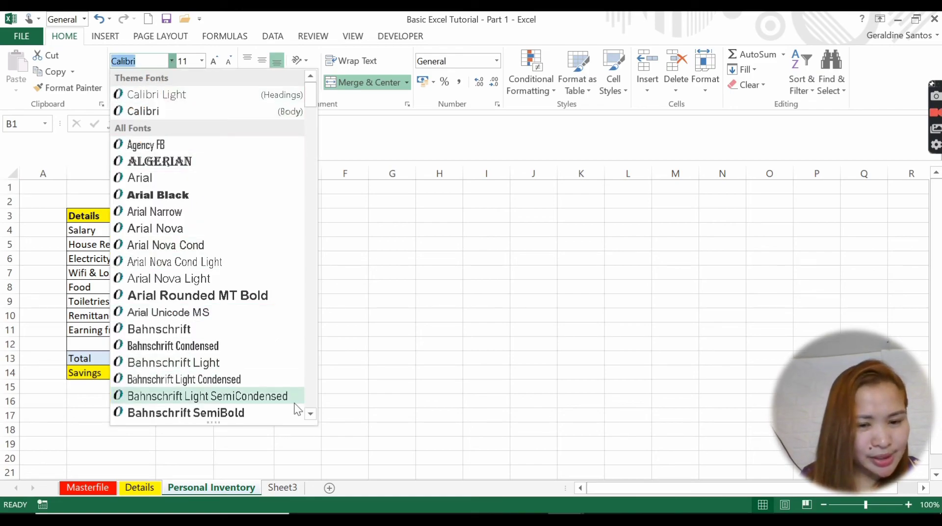
left_click(311, 415)
scroll(311, 414, "down", 3)
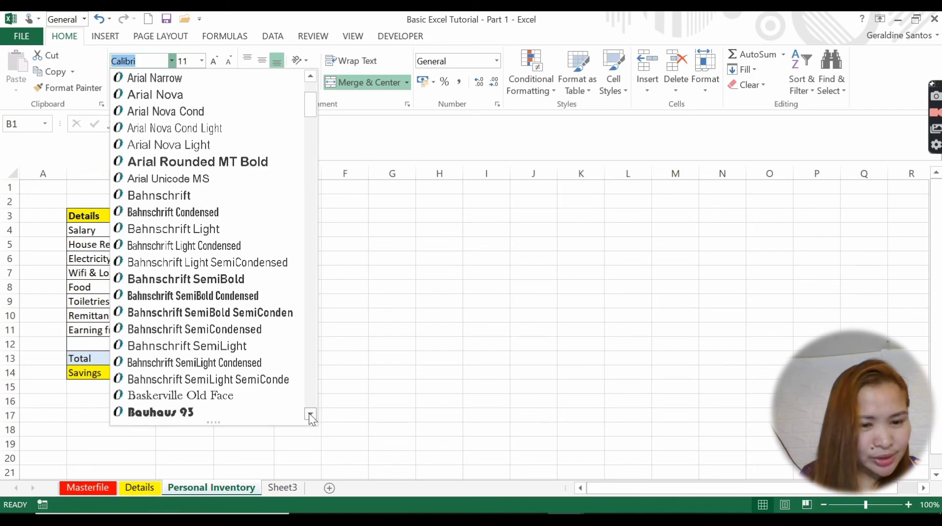
left_click(240, 413)
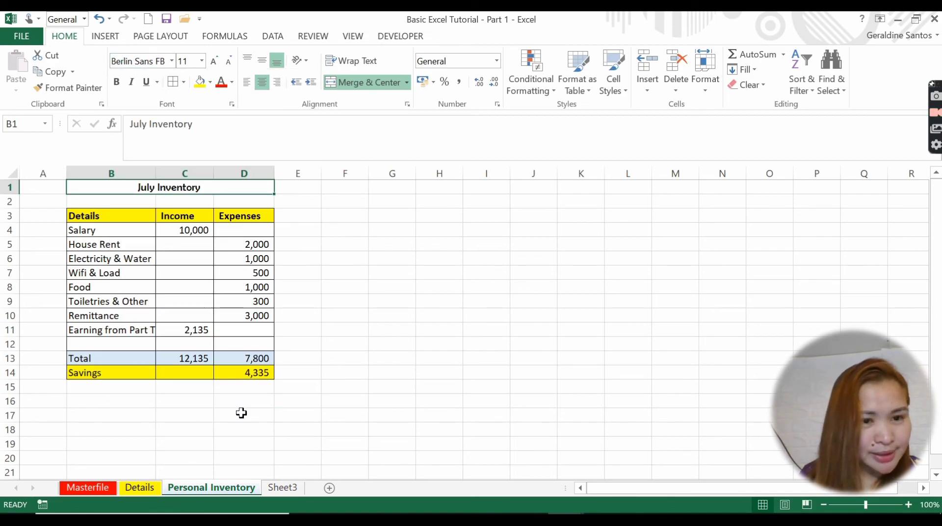
left_click(202, 60)
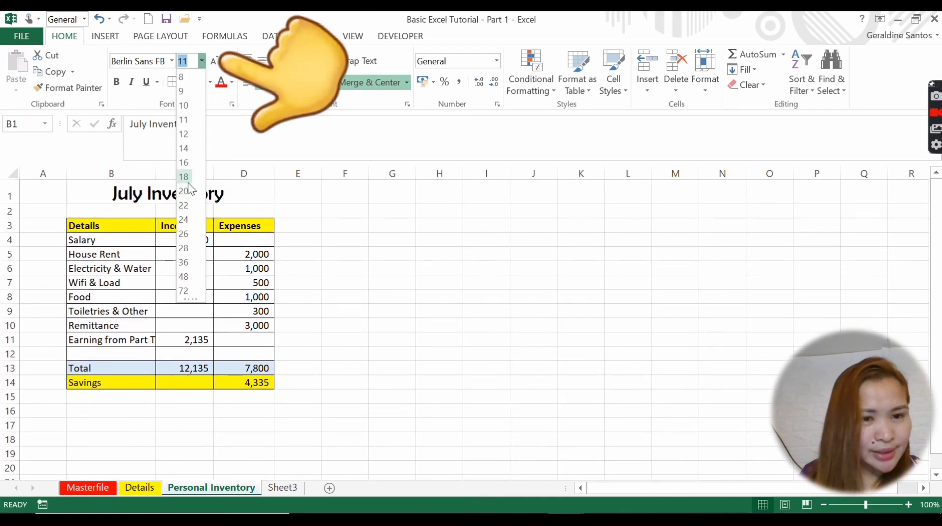
left_click(187, 180)
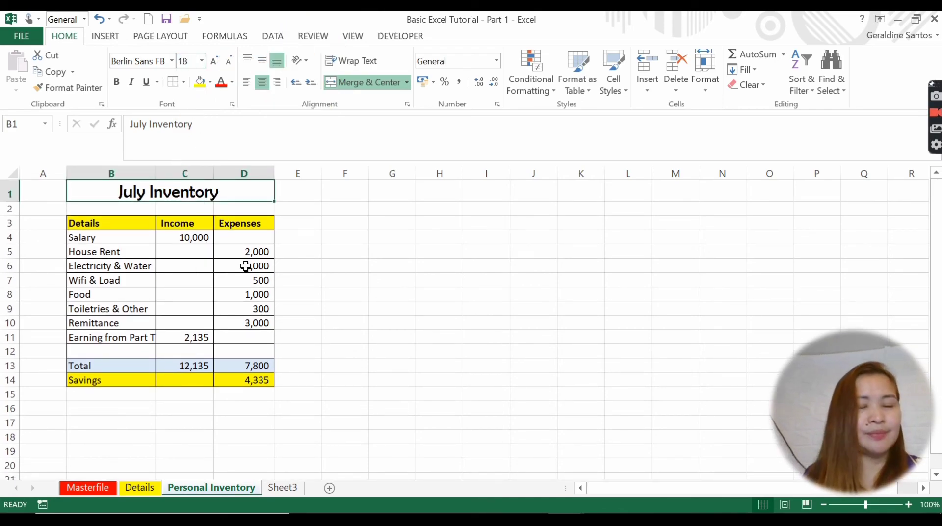
left_click(355, 293)
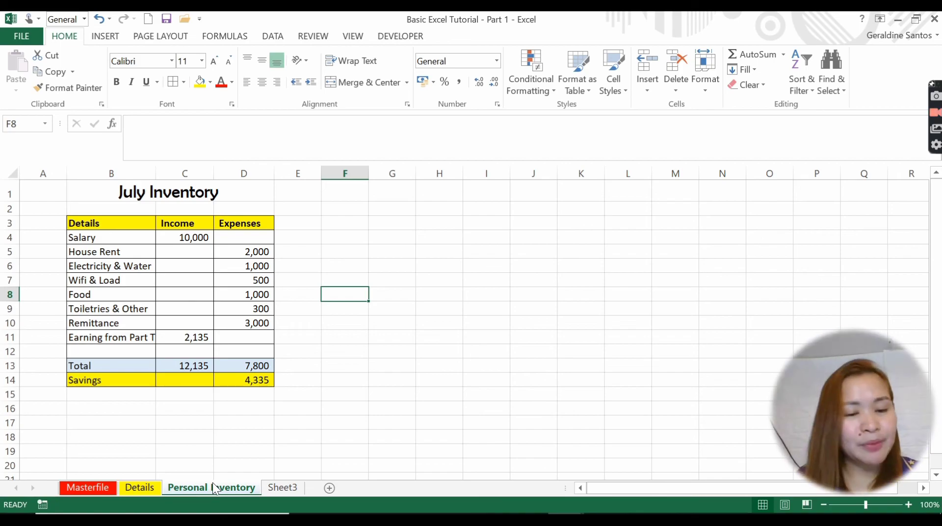
right_click(213, 481)
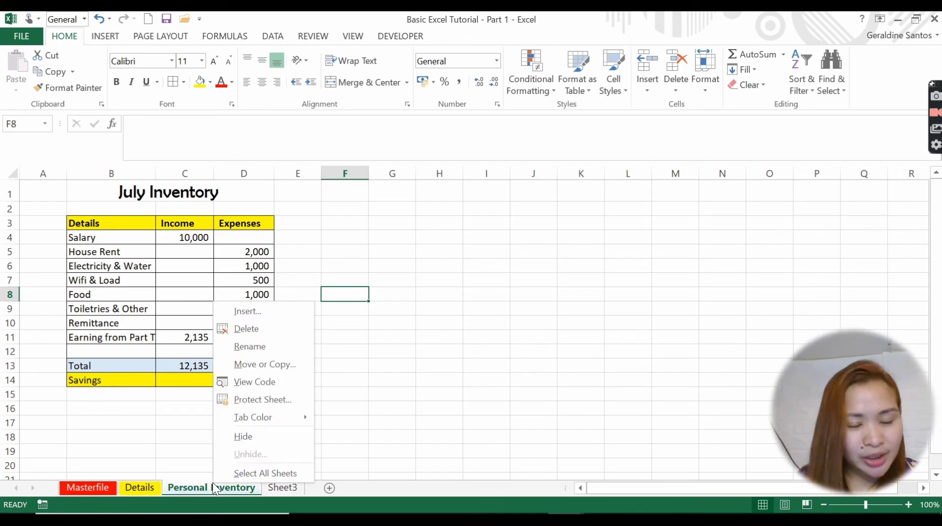
left_click(250, 438)
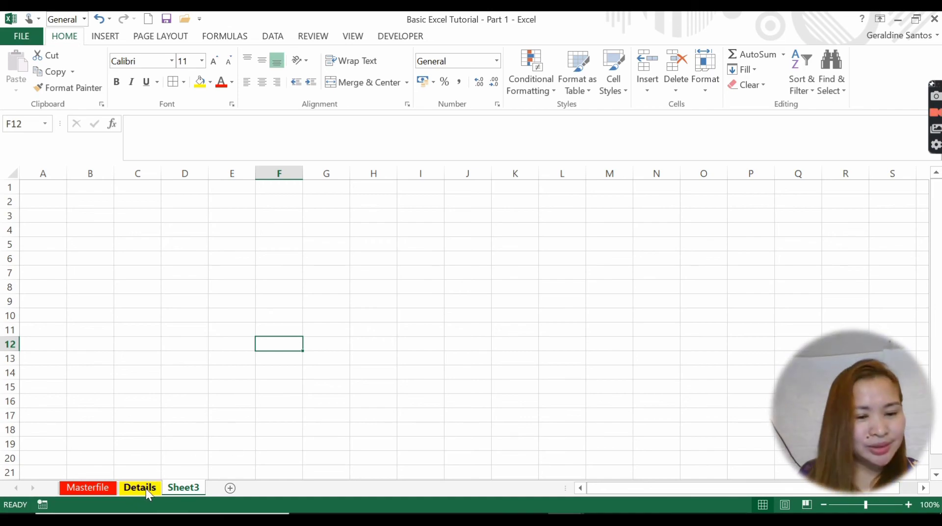
right_click(188, 488)
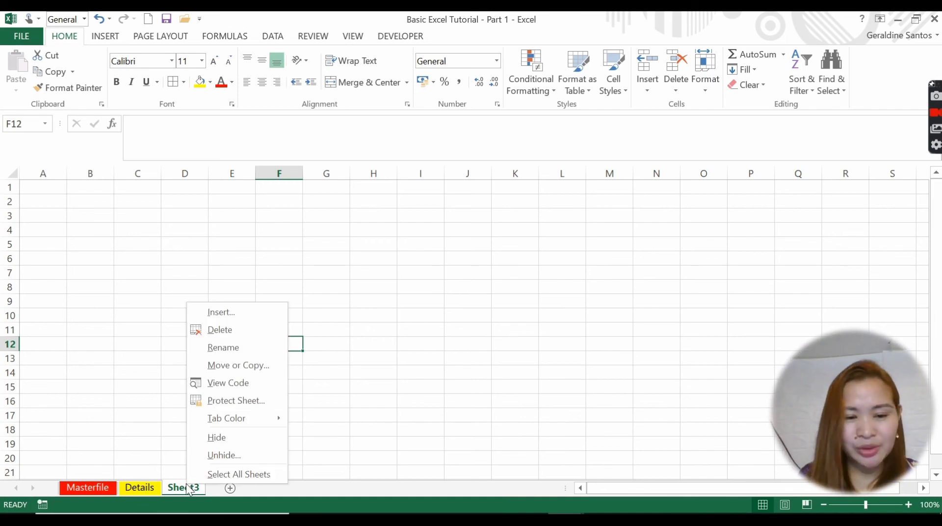
left_click(215, 452)
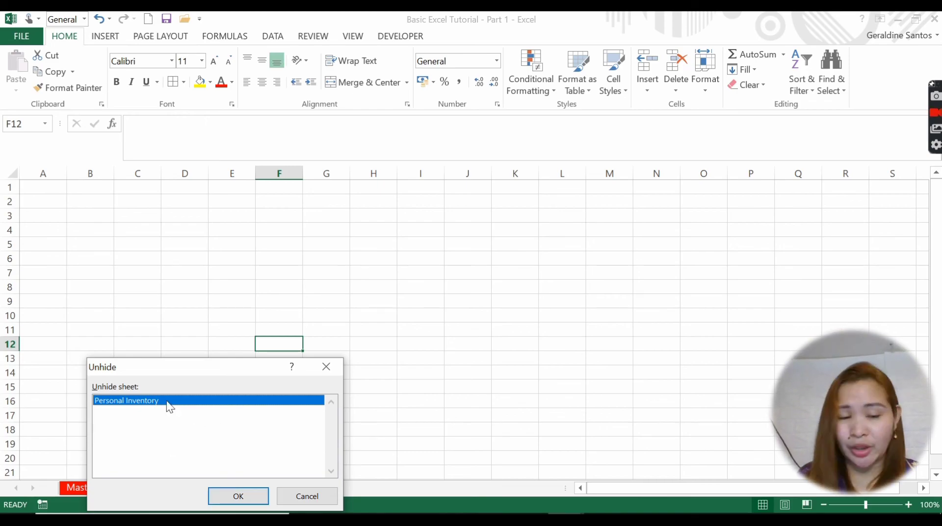
left_click(236, 498)
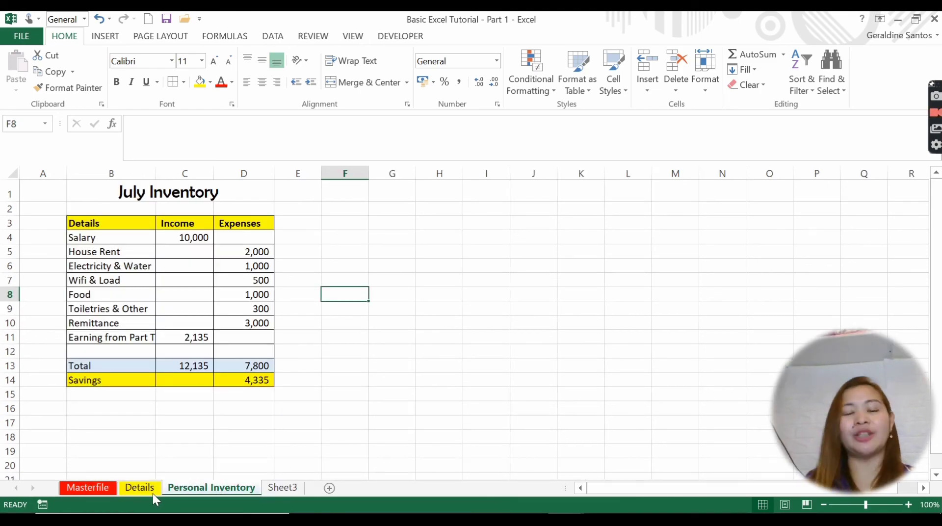
Hide both the Personal Inventory and Details sheets
right_click(184, 488)
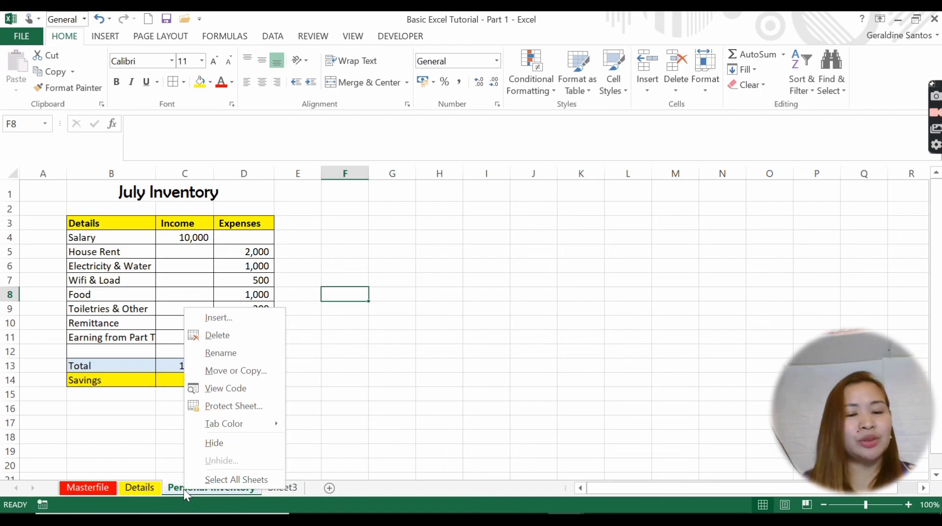
left_click(231, 444)
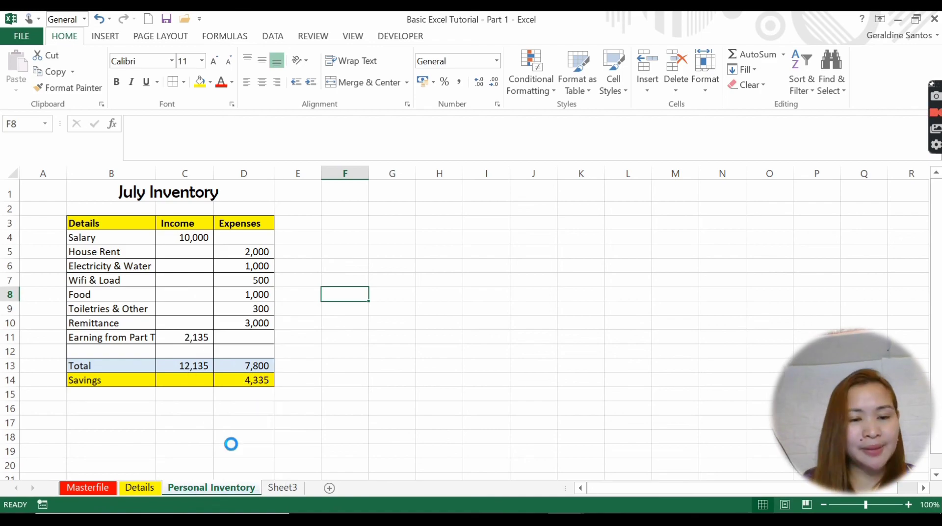
left_click(148, 487)
right_click(147, 487)
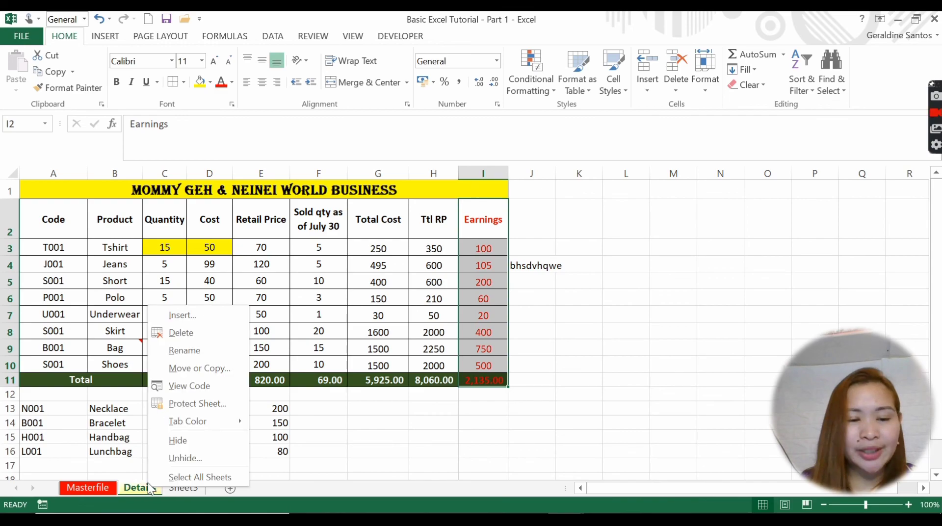
left_click(188, 443)
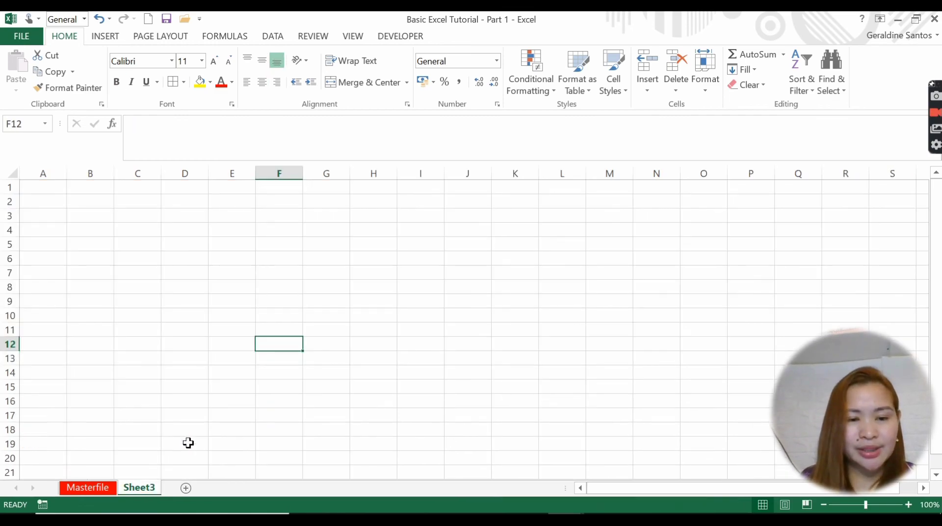
Unhide the Personal Inventory sheet from the list of hidden sheets
right_click(130, 491)
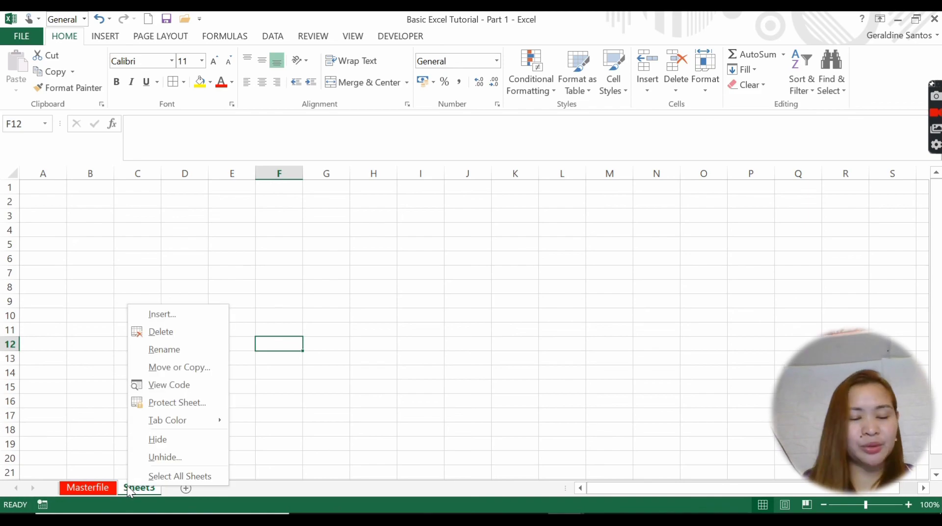
left_click(162, 457)
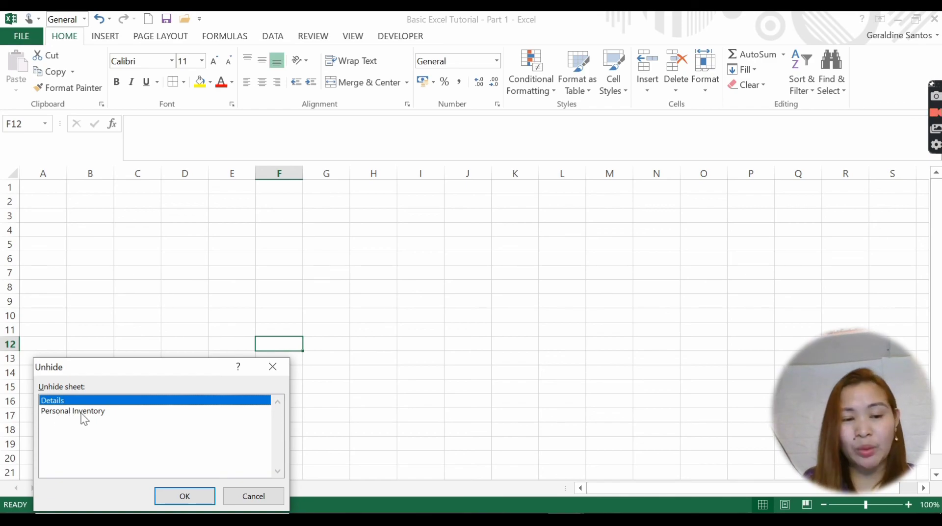
left_click(78, 416)
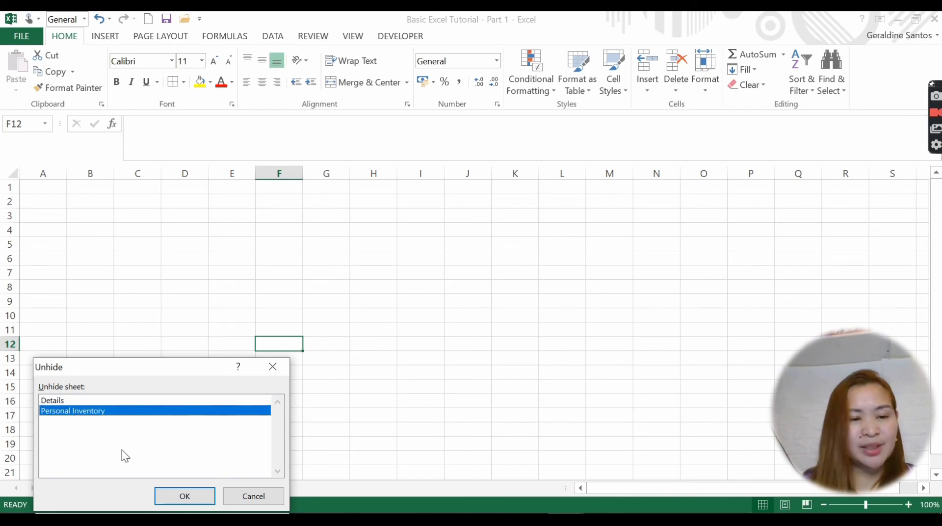
left_click(181, 493)
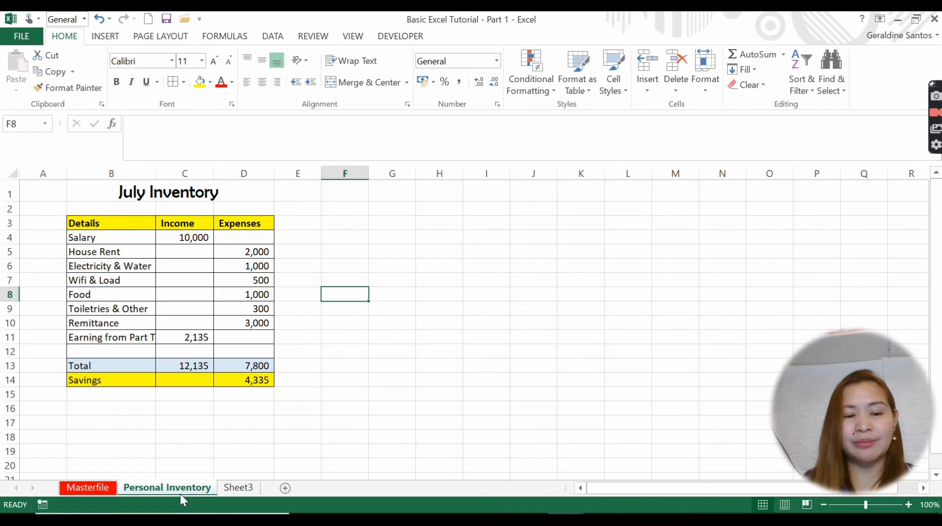